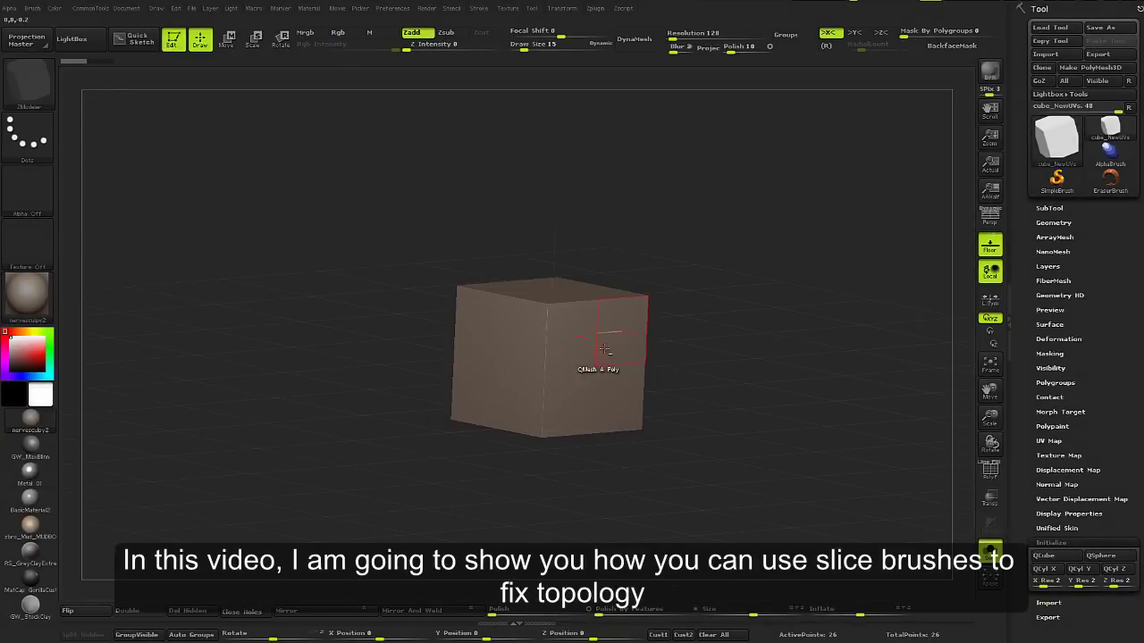
# Pick the SliceCurve brush from the clip and slice brushes, then reopen that brush list
pyautogui.moveTo(661, 348); pyautogui.dragTo(676, 324)
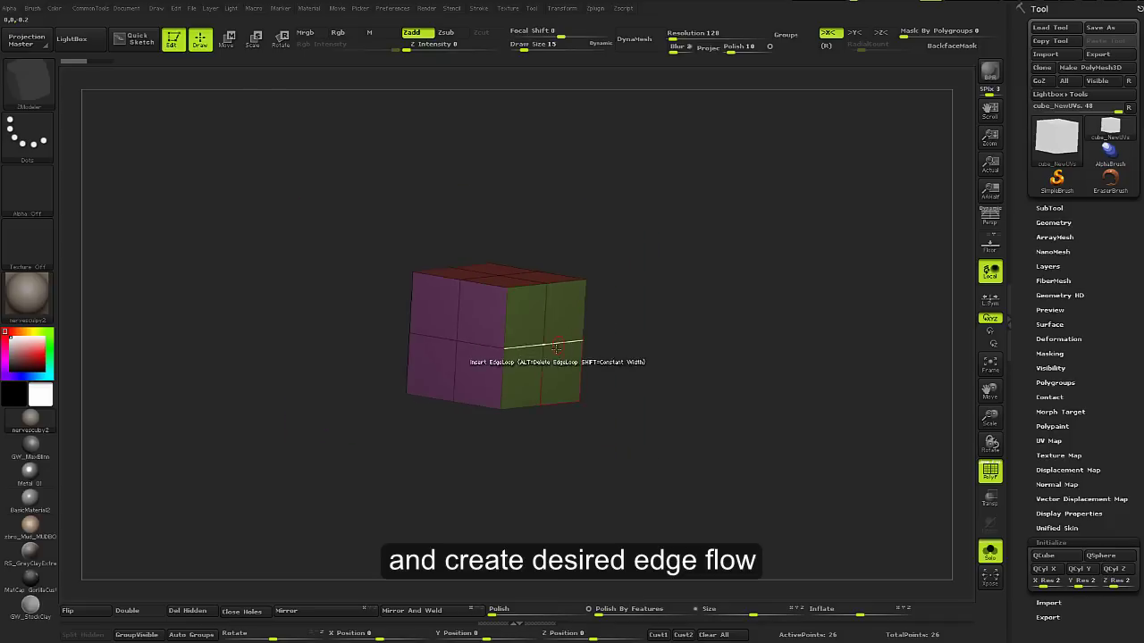
pyautogui.keyDown('ctrl'); pyautogui.keyDown('shift'); pyautogui.click(27, 80); pyautogui.keyUp('shift'); pyautogui.keyUp('ctrl')
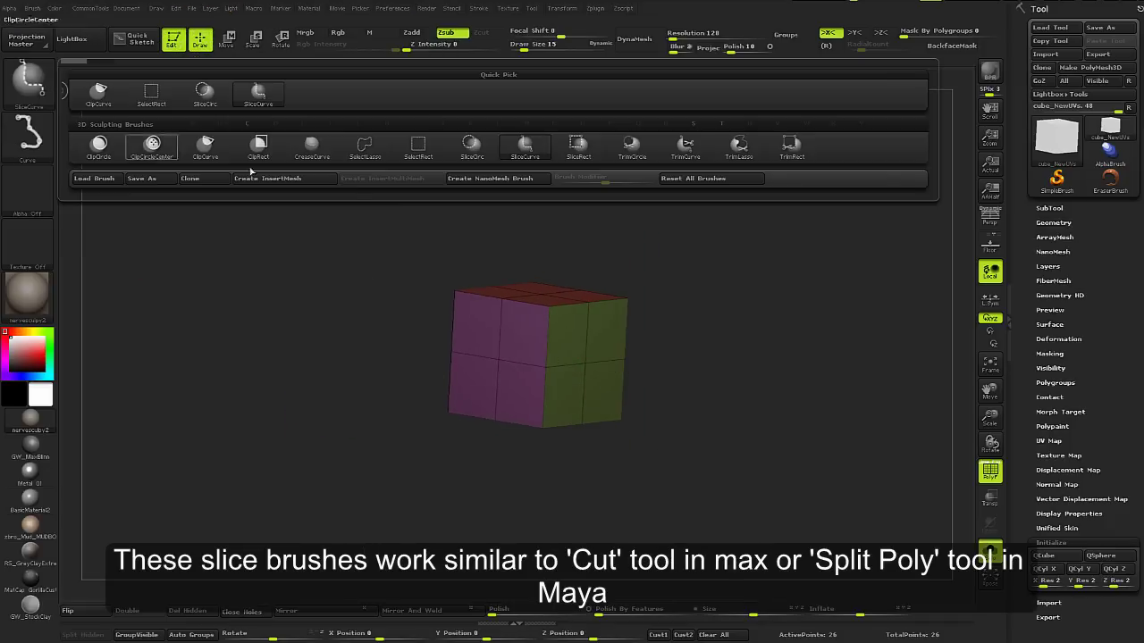
pyautogui.click(525, 148)
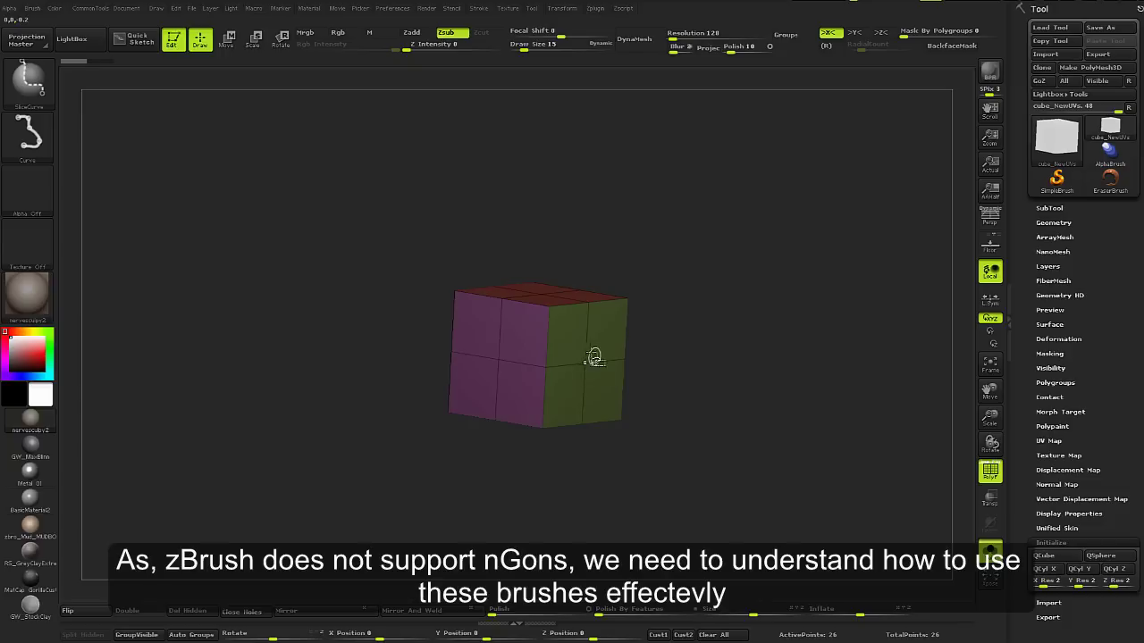
pyautogui.keyDown('ctrl'); pyautogui.keyDown('shift'); pyautogui.click(42, 93); pyautogui.keyUp('shift'); pyautogui.keyUp('ctrl')
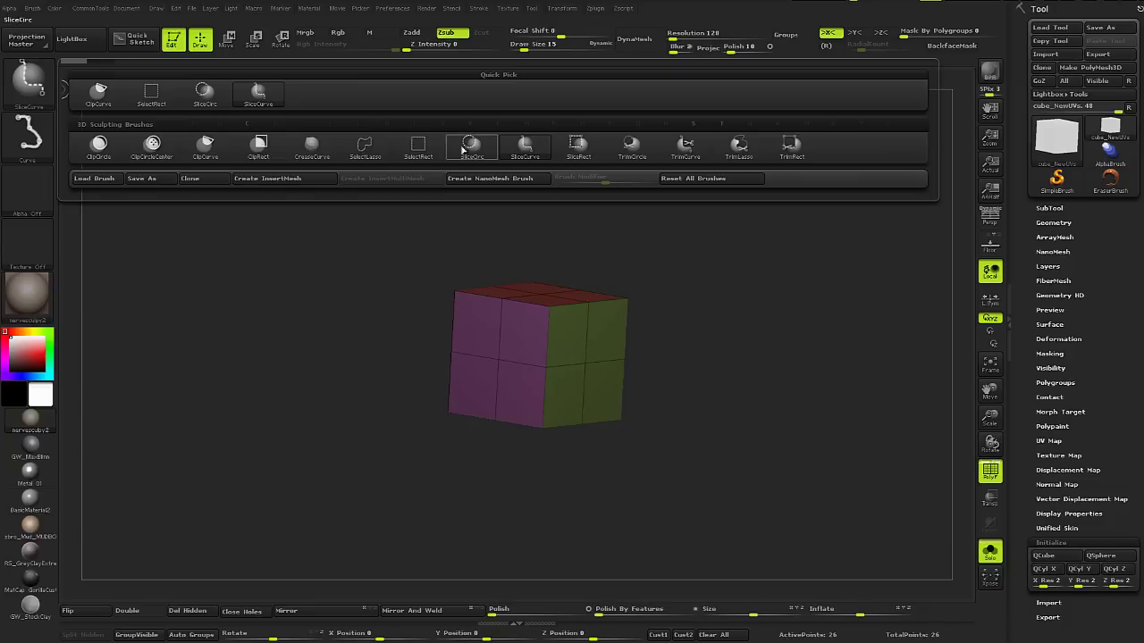
# Switch to the ZModeler brush with B-Z-M
pyautogui.press('b')
pyautogui.press('z')
pyautogui.press('m')
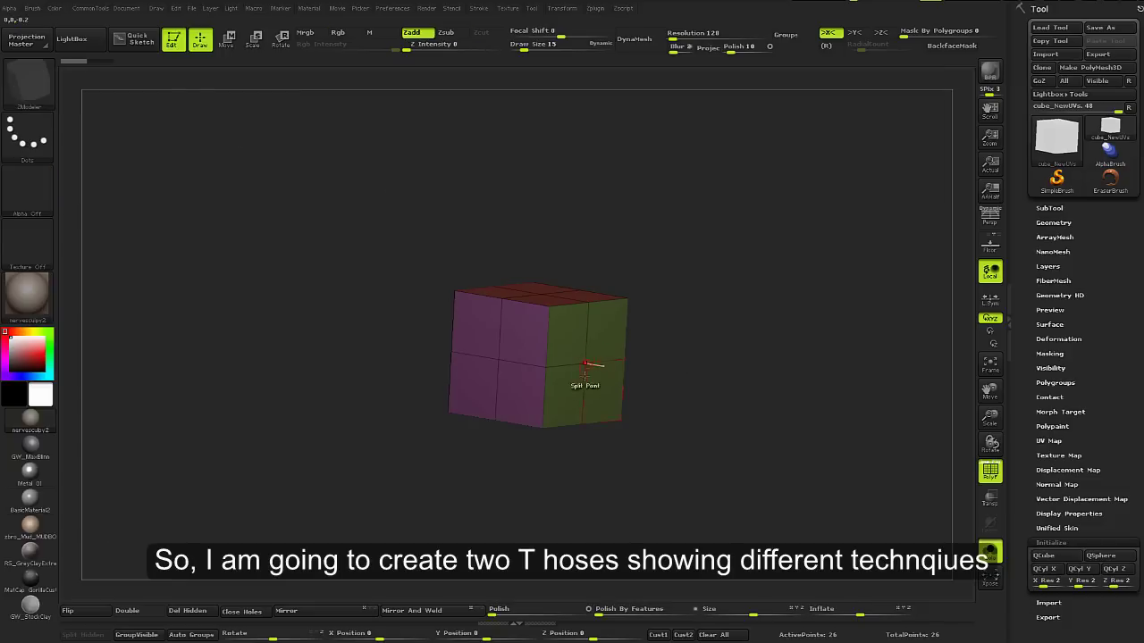
pyautogui.scroll(-3, 1099, 421)
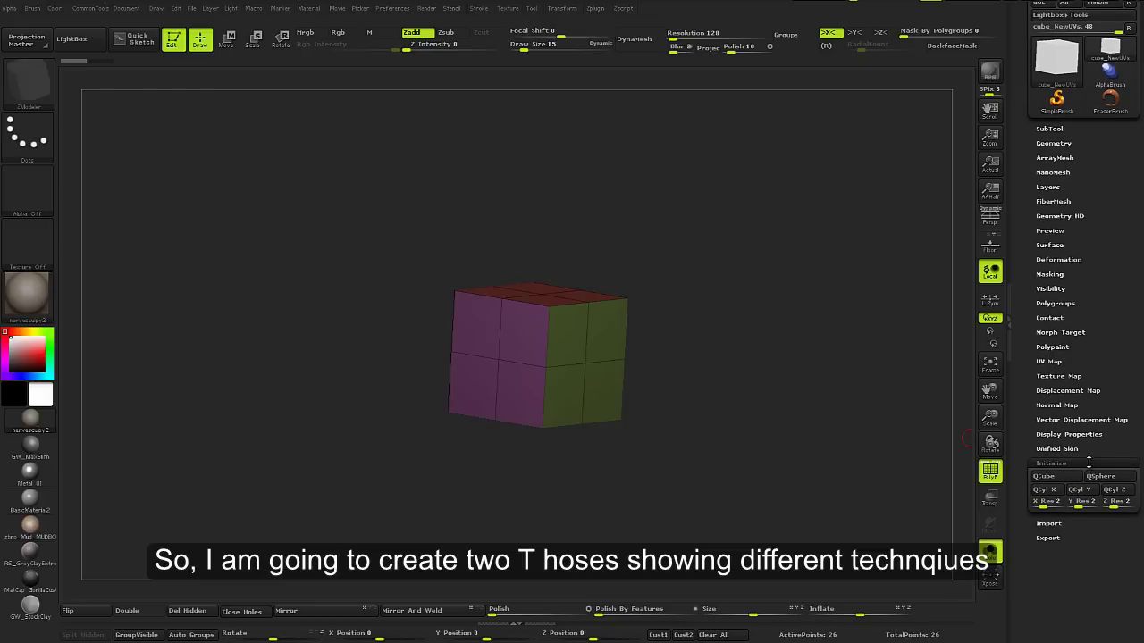
# Re-initialize the mesh as a QCyl X cylinder and snap to a straight side view
pyautogui.click(1084, 462)
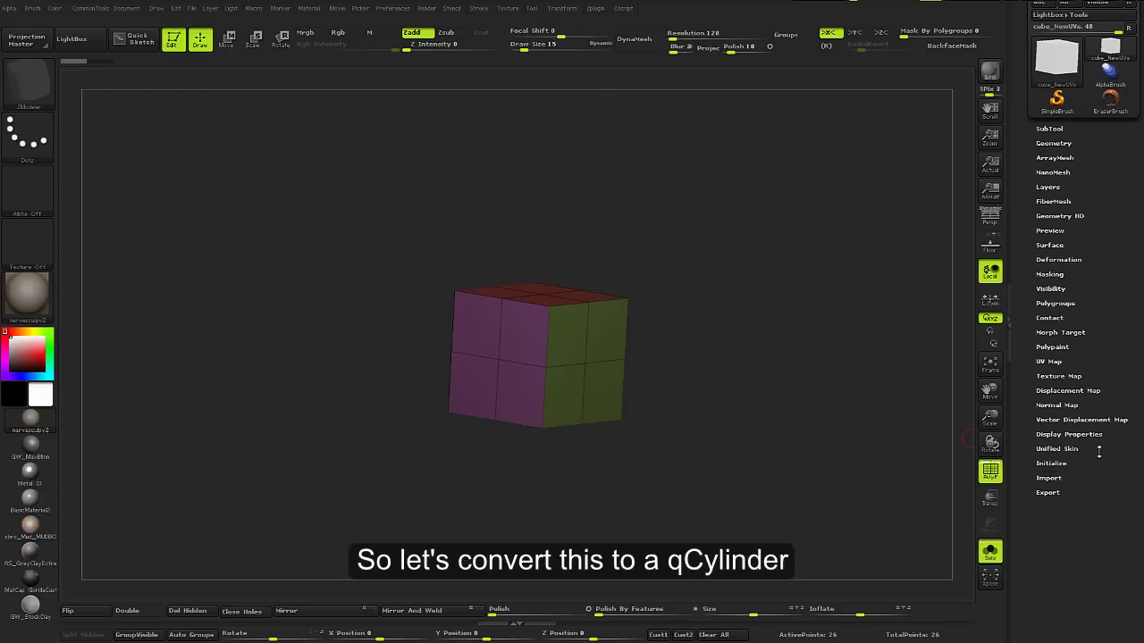
pyautogui.click(1083, 452)
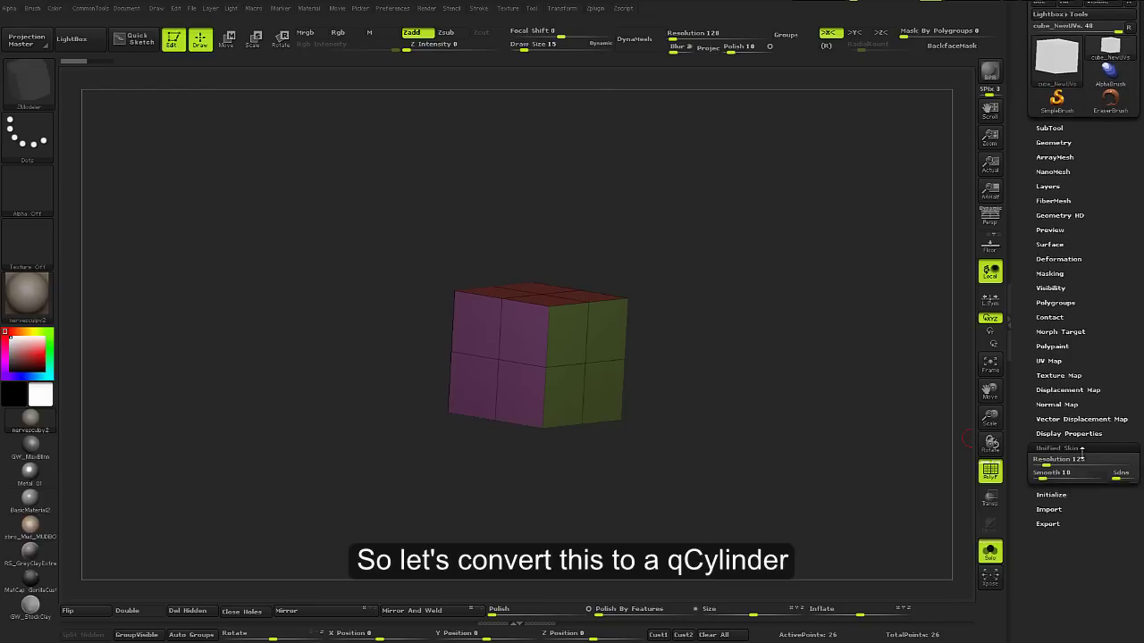
pyautogui.click(1083, 452)
pyautogui.click(1083, 462)
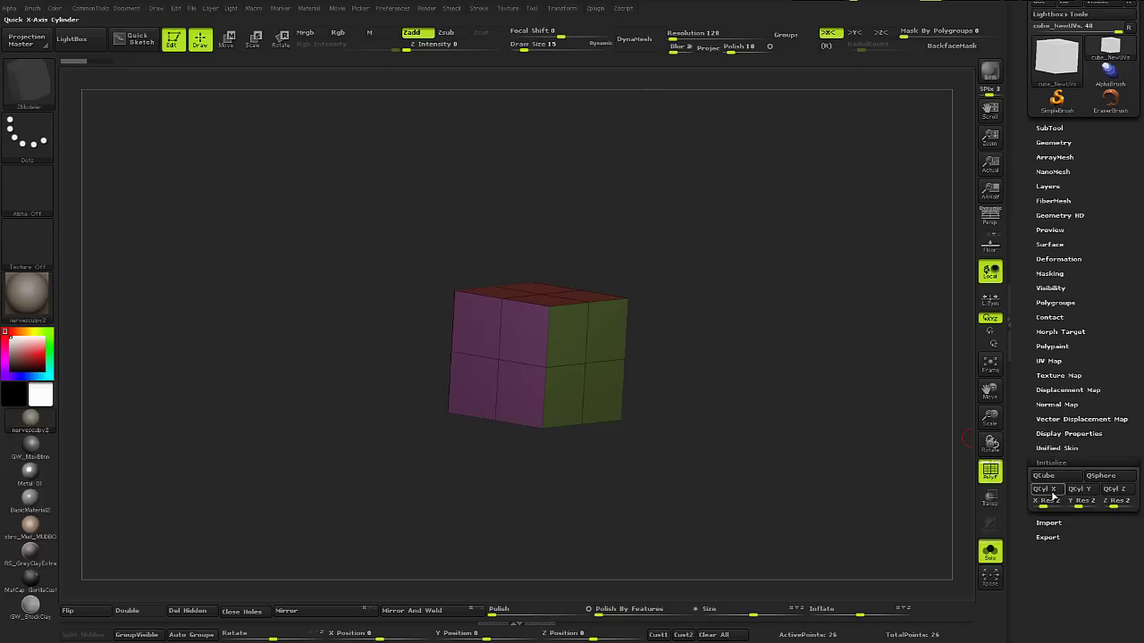
pyautogui.click(1051, 490)
pyautogui.moveTo(963, 446)
pyautogui.mouseDown()
pyautogui.moveTo(966, 412)
pyautogui.moveTo(894, 357)
pyautogui.mouseUp()
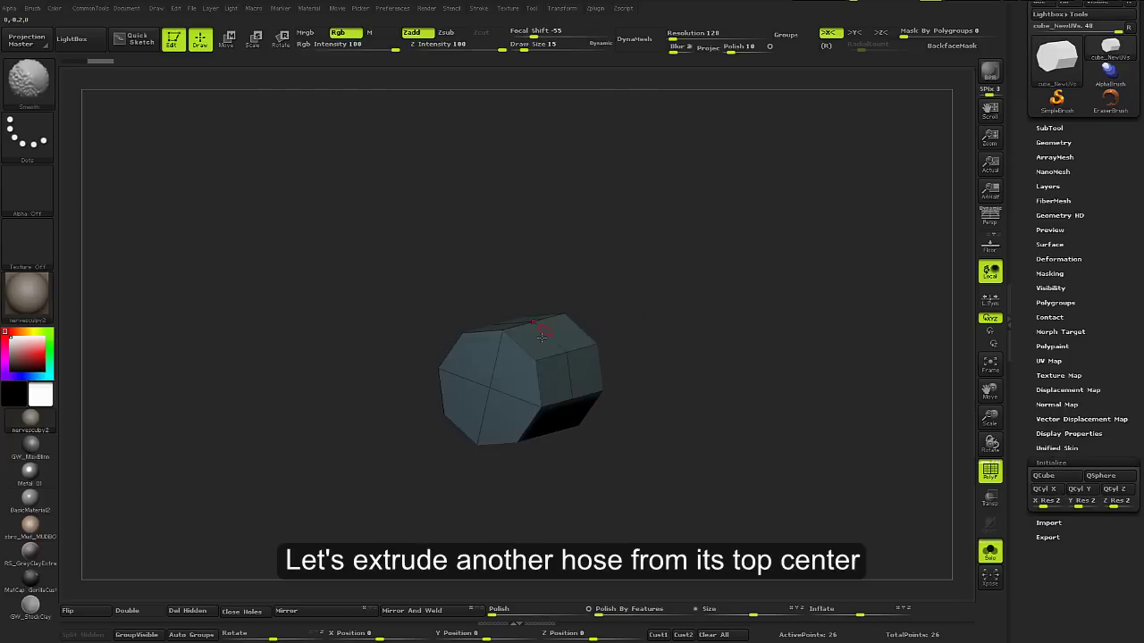
pyautogui.moveTo(542, 337)
pyautogui.keyDown('shift'); pyautogui.mouseDown()
pyautogui.moveTo(539, 384)
pyautogui.moveTo(531, 364)
pyautogui.mouseUp(); pyautogui.keyUp('shift')
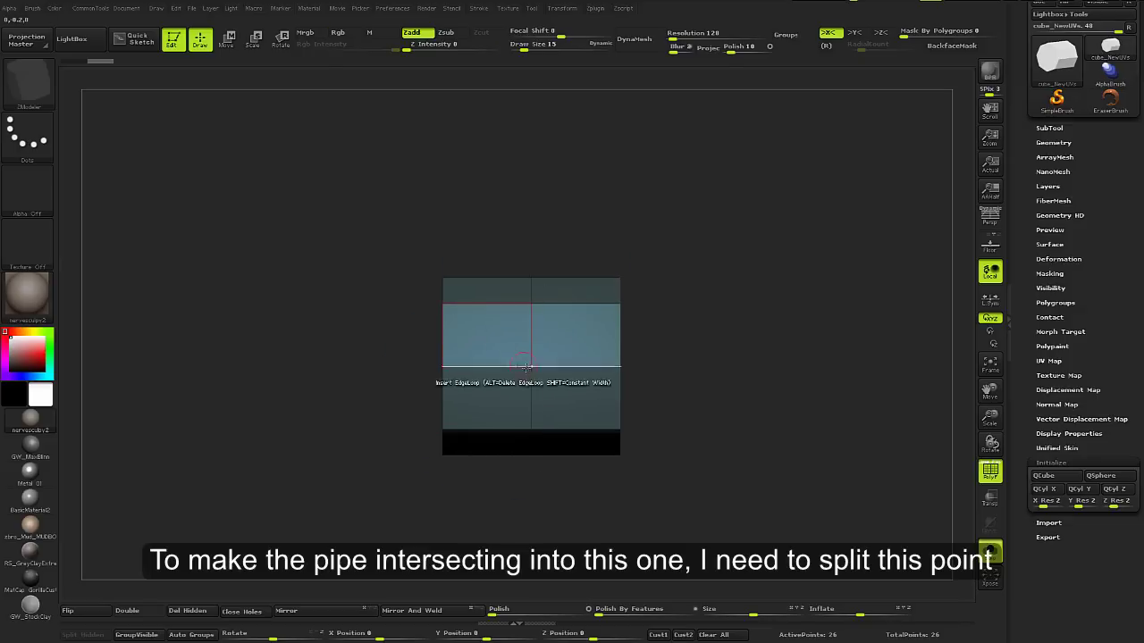
# Split the centre point on the cylinder's side with ZModeler
pyautogui.press('space')
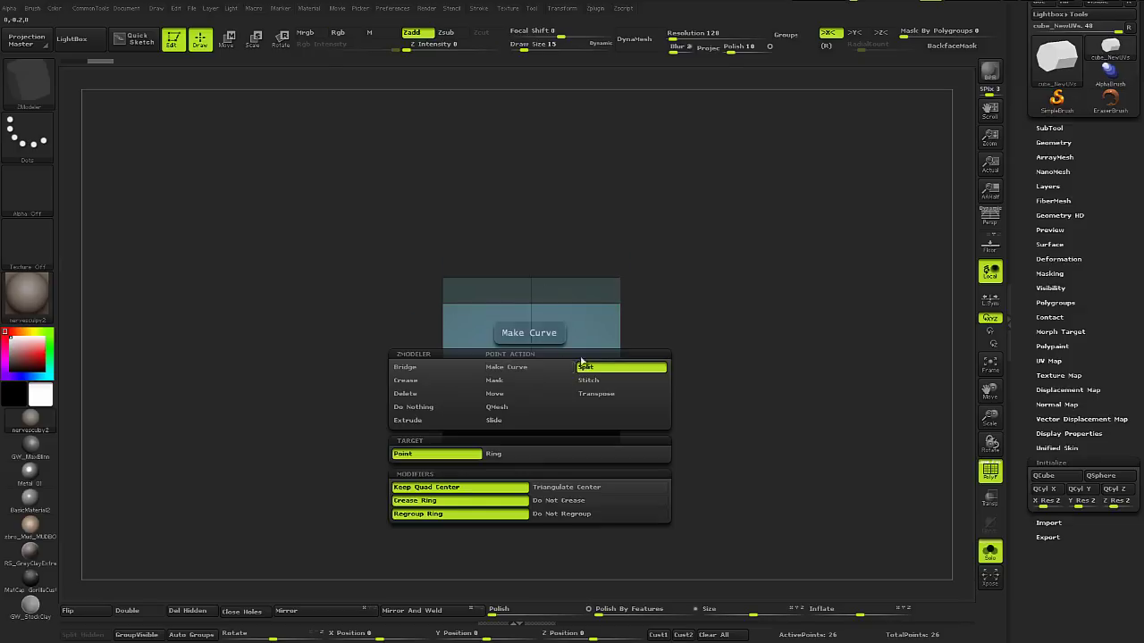
pyautogui.click(594, 370)
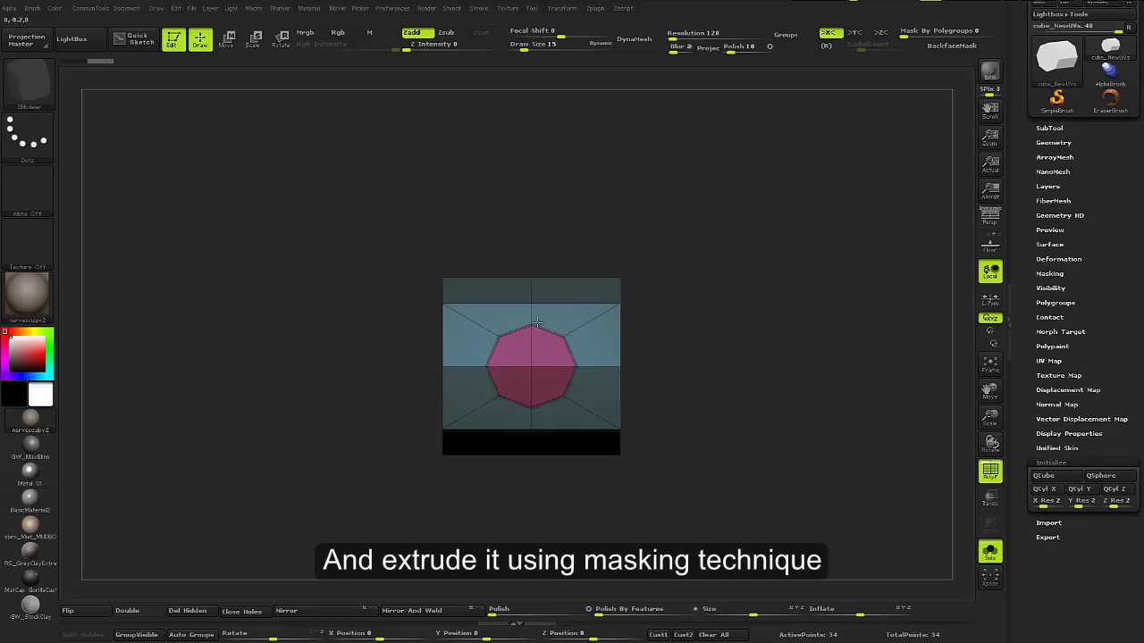
pyautogui.press('space')
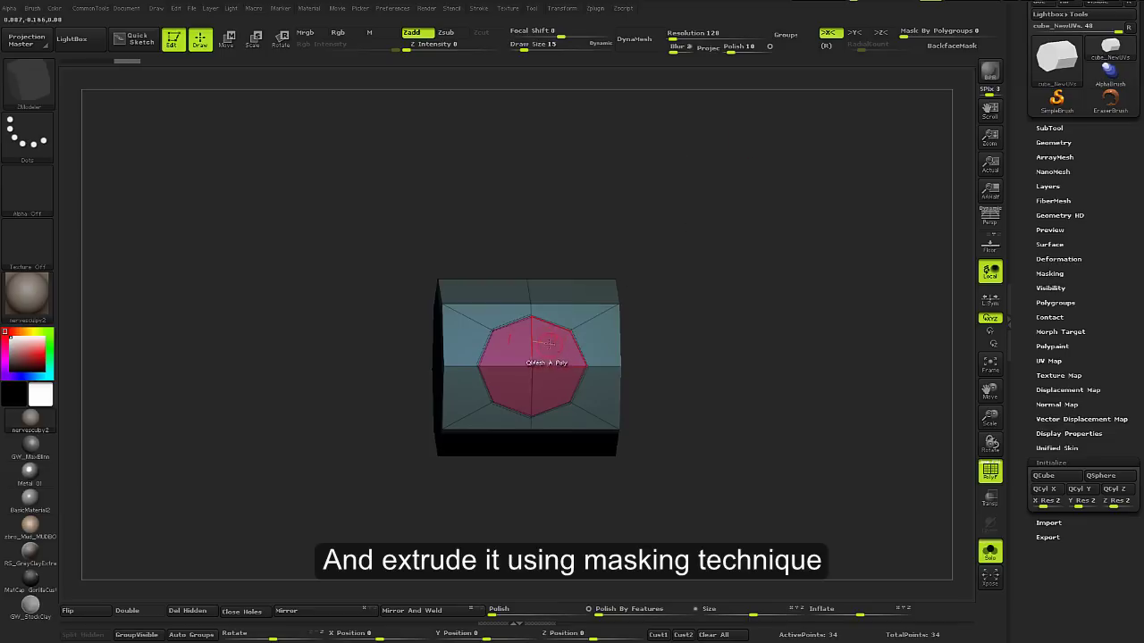
pyautogui.moveTo(547, 264); pyautogui.dragTo(562, 281)
# Mask the octagon polygon and extrude it up into a tall column with Move
pyautogui.press('space')
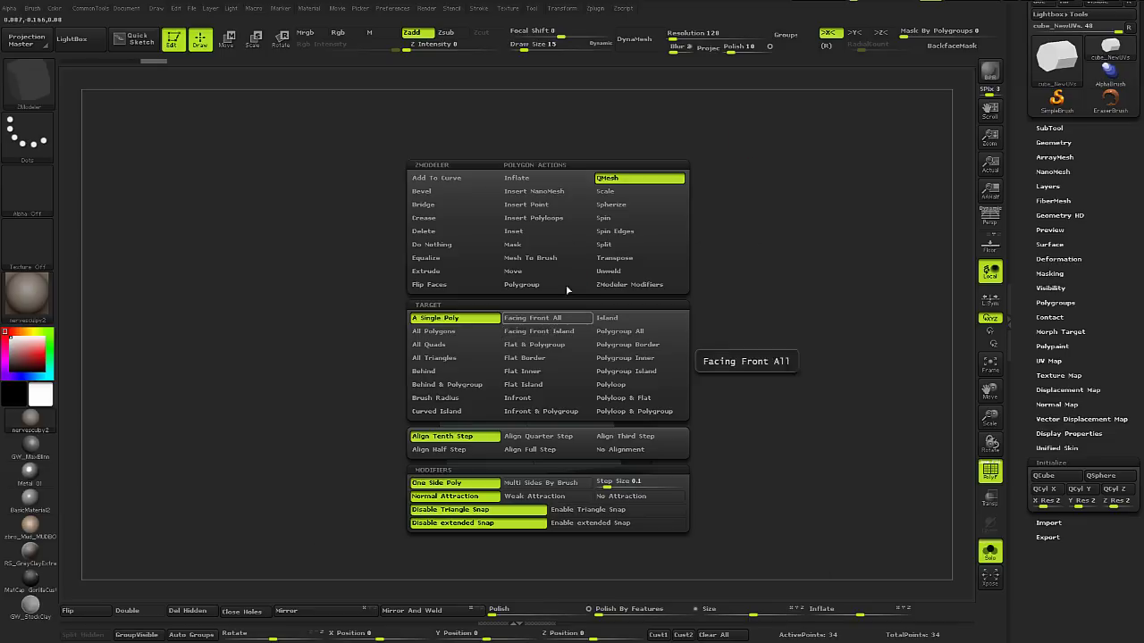
pyautogui.click(547, 235)
pyautogui.moveTo(661, 322)
pyautogui.mouseDown()
pyautogui.moveTo(664, 301)
pyautogui.moveTo(625, 268)
pyautogui.mouseUp()
pyautogui.press('w')
pyautogui.moveTo(531, 336); pyautogui.dragTo(531, 289)
pyautogui.moveTo(531, 248); pyautogui.dragTo(530, 100)
pyautogui.press('q')
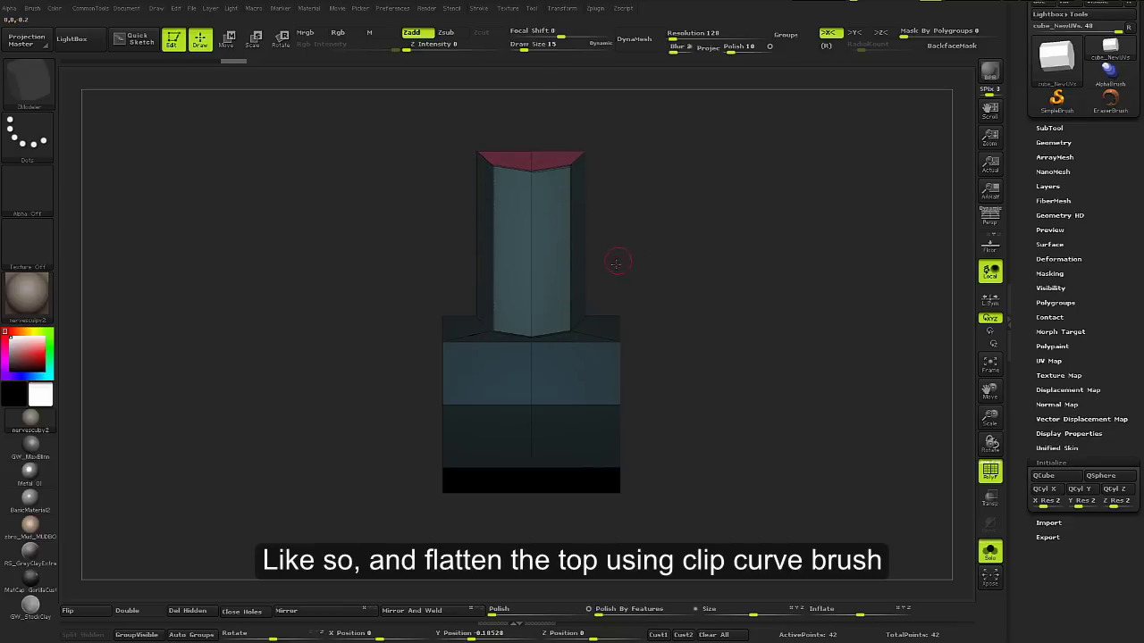
# Flatten the column's top with the ClipCurve brush
pyautogui.keyDown('ctrl'); pyautogui.keyDown('shift'); pyautogui.click(27, 81); pyautogui.keyUp('shift'); pyautogui.keyUp('ctrl')
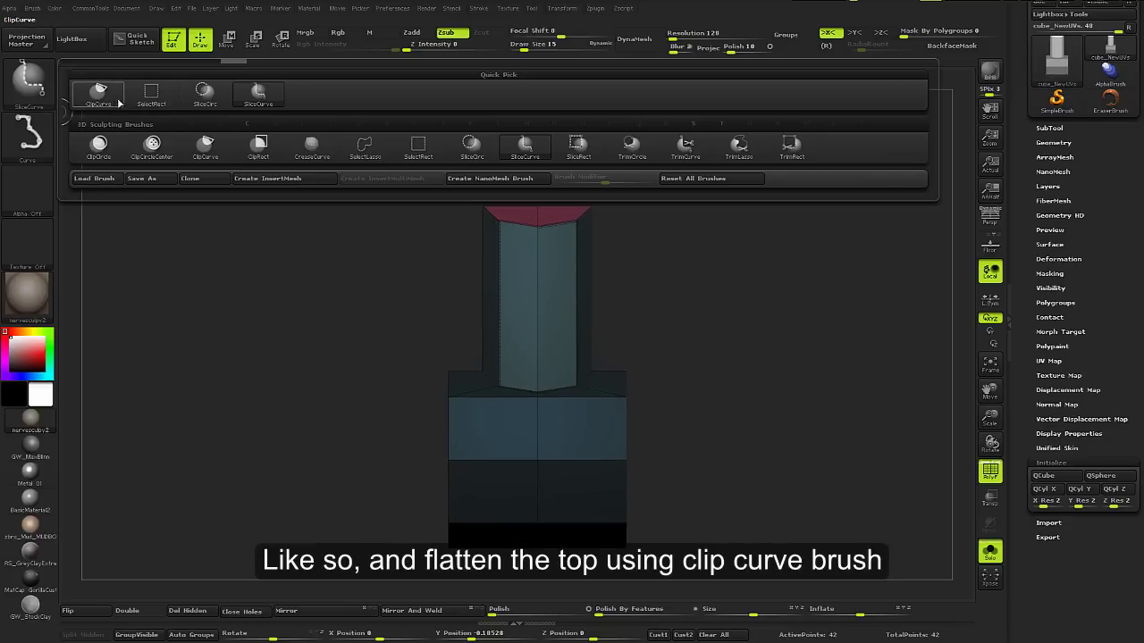
pyautogui.click(116, 100)
pyautogui.keyDown('ctrl'); pyautogui.keyDown('shift'); pyautogui.moveTo(377, 234); pyautogui.dragTo(765, 235); pyautogui.keyUp('shift'); pyautogui.keyUp('ctrl')
pyautogui.moveTo(615, 281)
pyautogui.mouseDown()
pyautogui.moveTo(645, 309)
pyautogui.moveTo(658, 283)
pyautogui.mouseUp()
pyautogui.rightClick(606, 286)
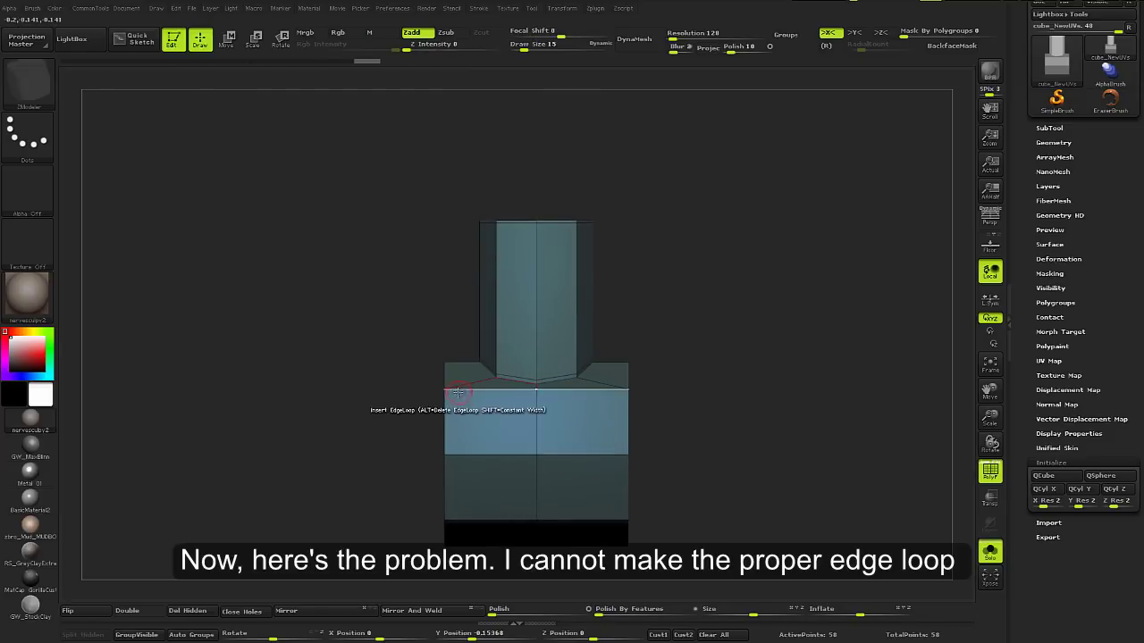
# Insert an edge loop around the column base, then undo the badly flowing loops
pyautogui.moveTo(408, 331)
pyautogui.mouseDown()
pyautogui.moveTo(490, 288)
pyautogui.moveTo(492, 375)
pyautogui.mouseUp()
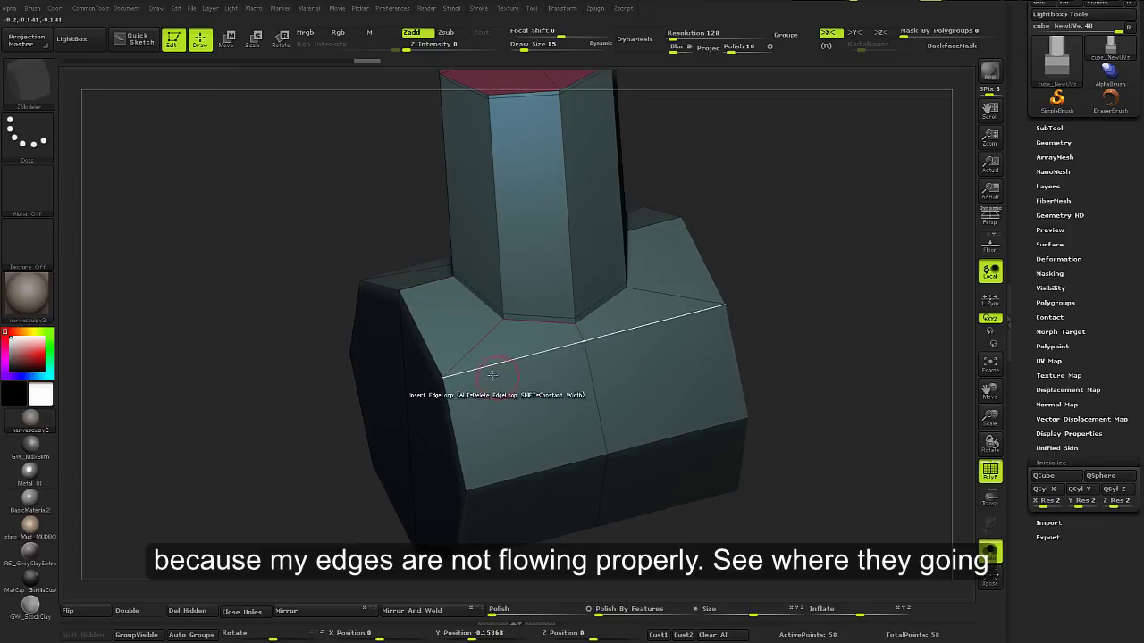
pyautogui.press('space')
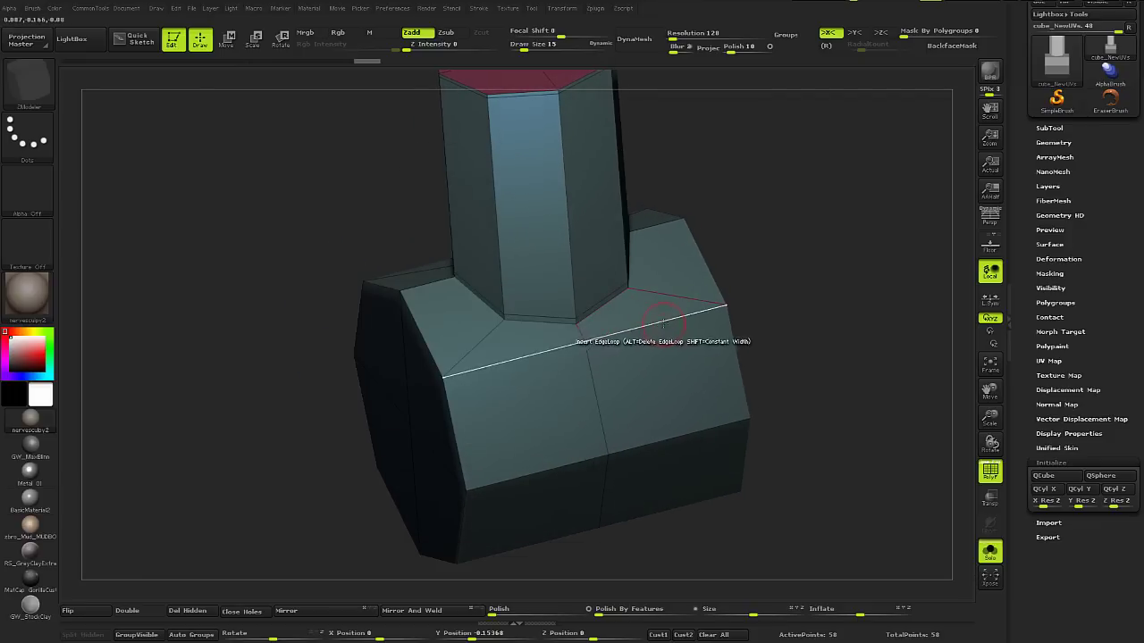
pyautogui.click(663, 323)
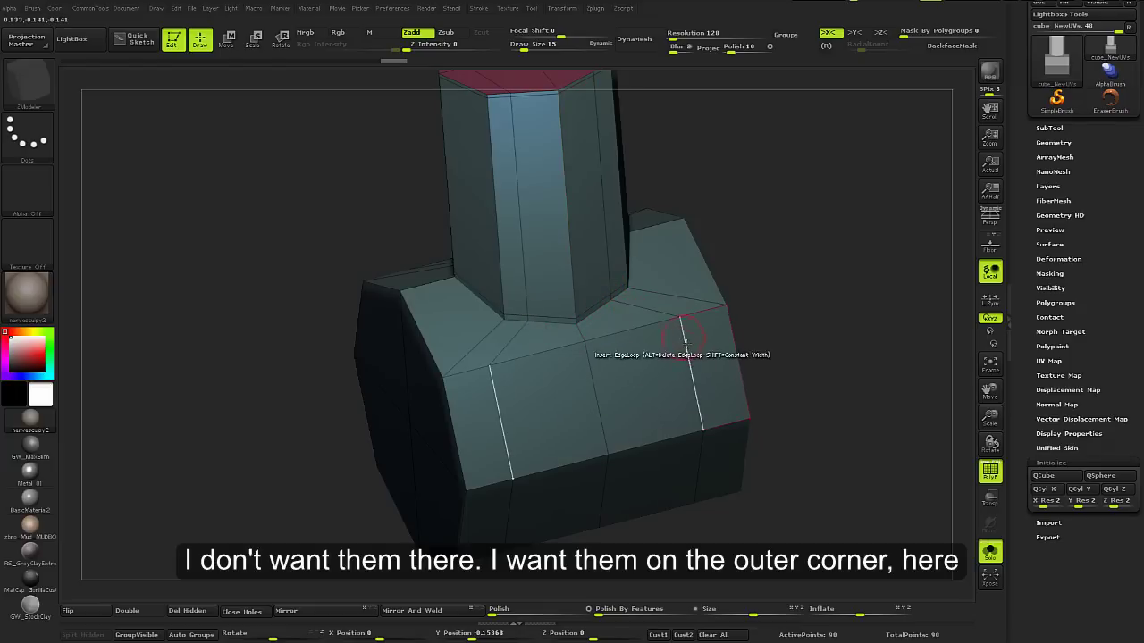
pyautogui.moveTo(747, 371); pyautogui.dragTo(379, 359)
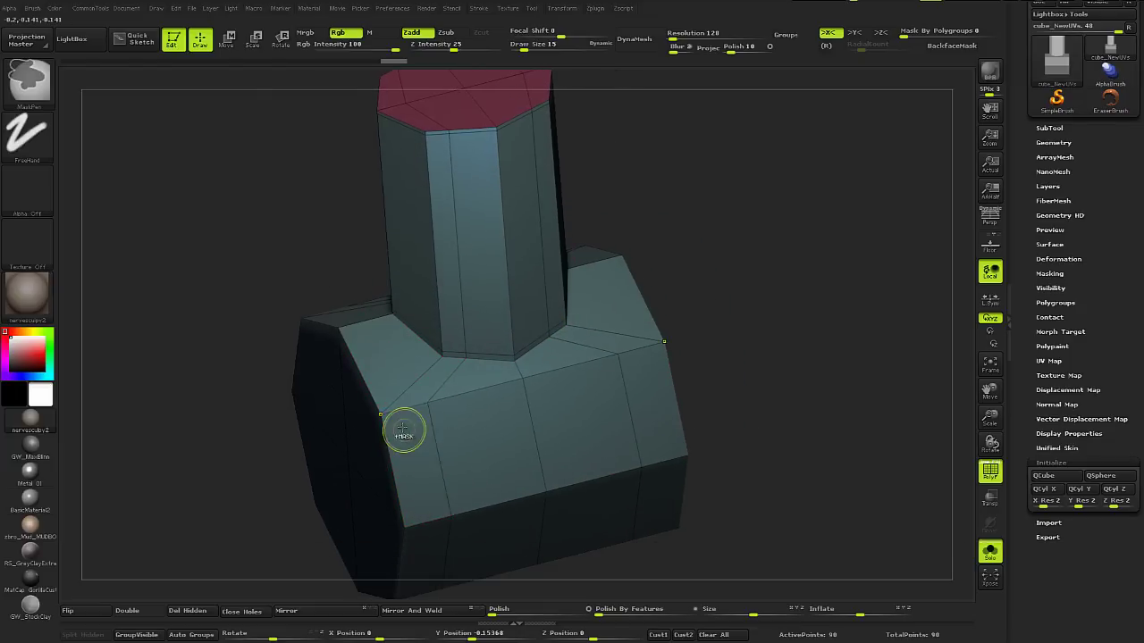
pyautogui.hotkey('ctrl', 'z')
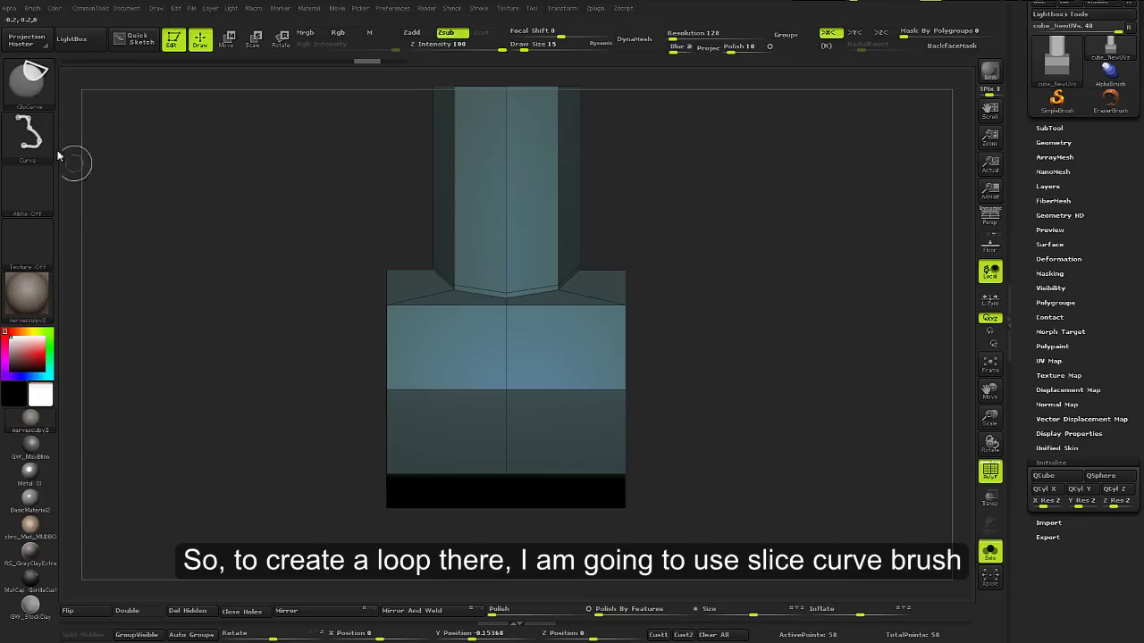
# Cut new edges along the base's sides with the SliceCurve brush
pyautogui.keyDown('ctrl'); pyautogui.keyDown('shift'); pyautogui.click(29, 78); pyautogui.keyUp('shift'); pyautogui.keyUp('ctrl')
pyautogui.click(272, 100)
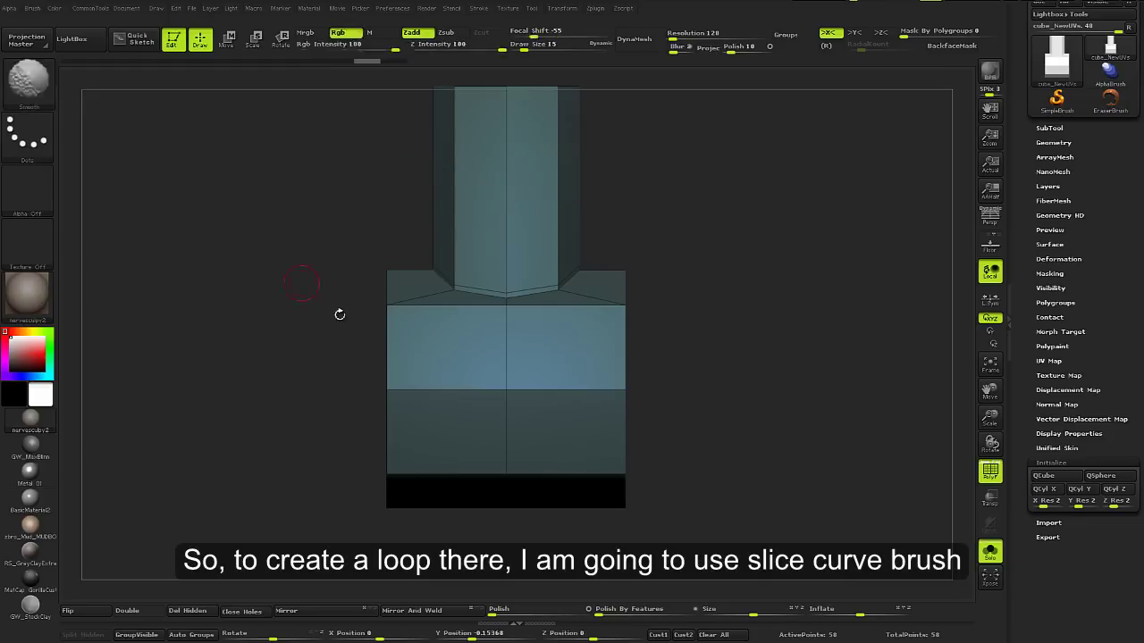
pyautogui.moveTo(399, 217)
pyautogui.mouseDown()
pyautogui.moveTo(395, 580)
pyautogui.moveTo(478, 510)
pyautogui.moveTo(509, 419)
pyautogui.mouseUp()
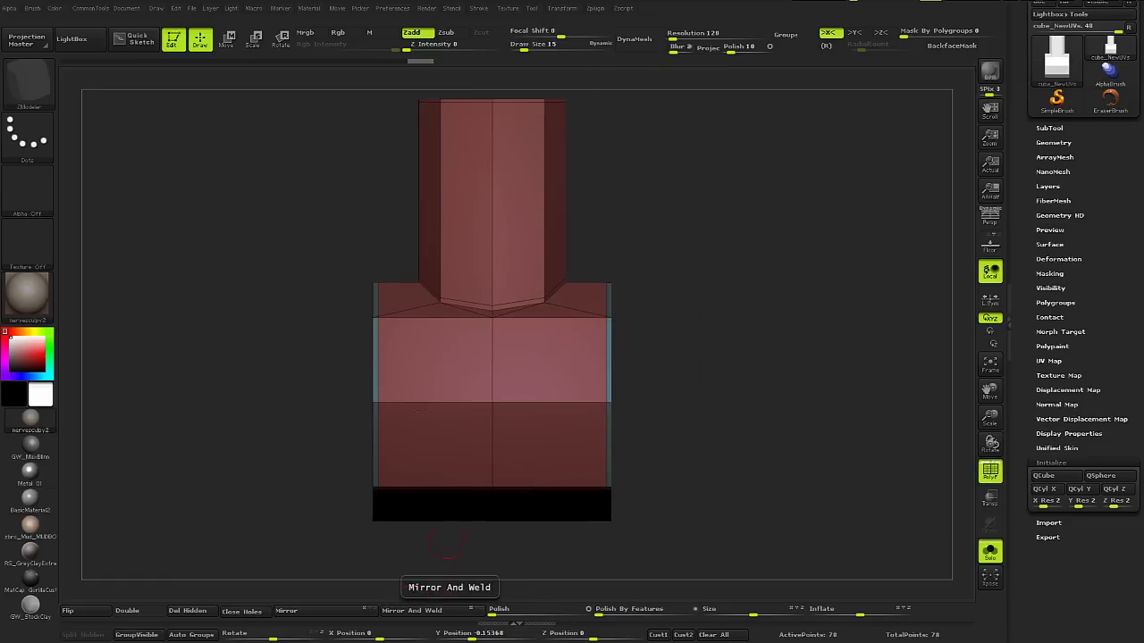
# Stitch the corner points beside the neck with ZModeler Stitch Two Points
pyautogui.moveTo(357, 393); pyautogui.dragTo(465, 367)
pyautogui.keyDown('alt'); pyautogui.moveTo(420, 500); pyautogui.dragTo(421, 331); pyautogui.keyUp('alt')
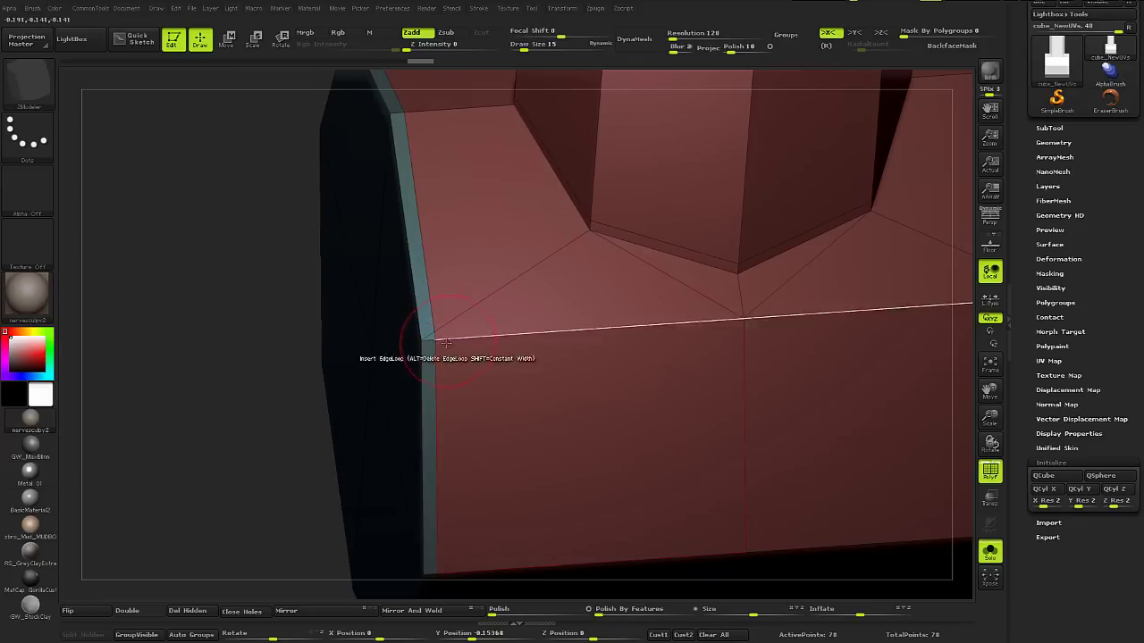
pyautogui.rightClick(435, 331)
pyautogui.click(495, 347)
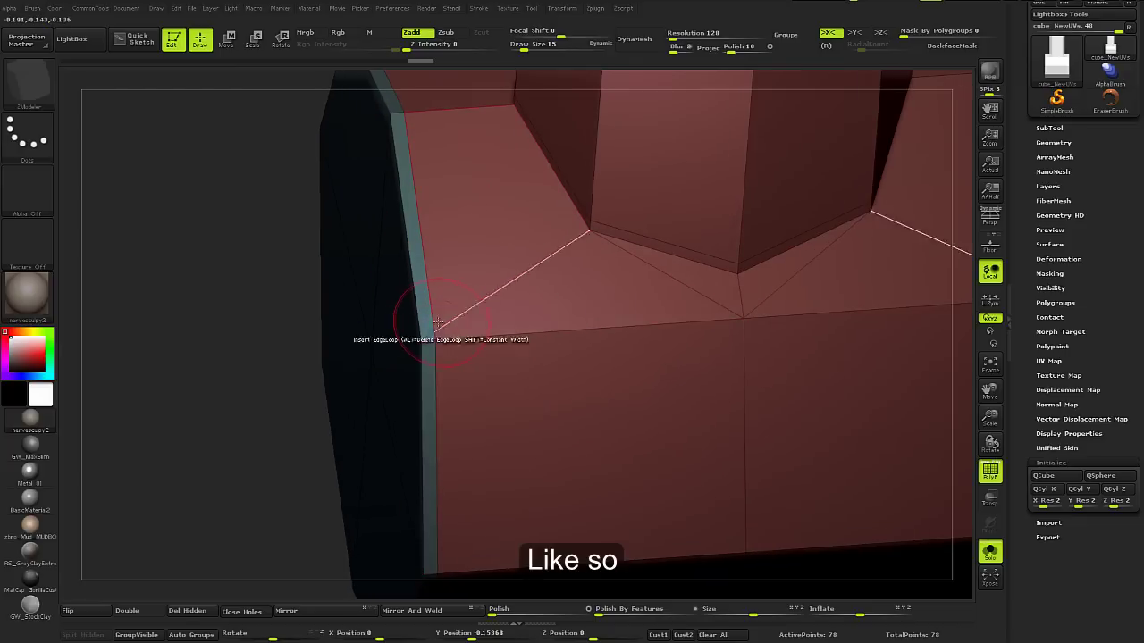
pyautogui.moveTo(443, 416); pyautogui.dragTo(590, 389)
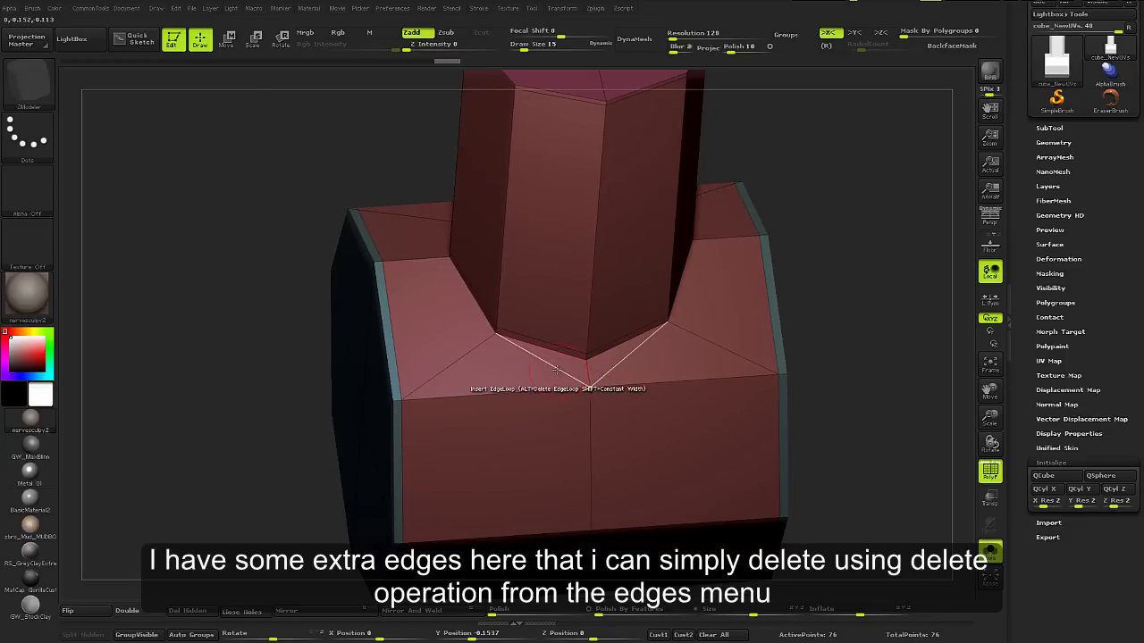
# Set the edge action to Delete Edge and stitch the underside junction's corner points
pyautogui.press('space')
pyautogui.click(554, 369)
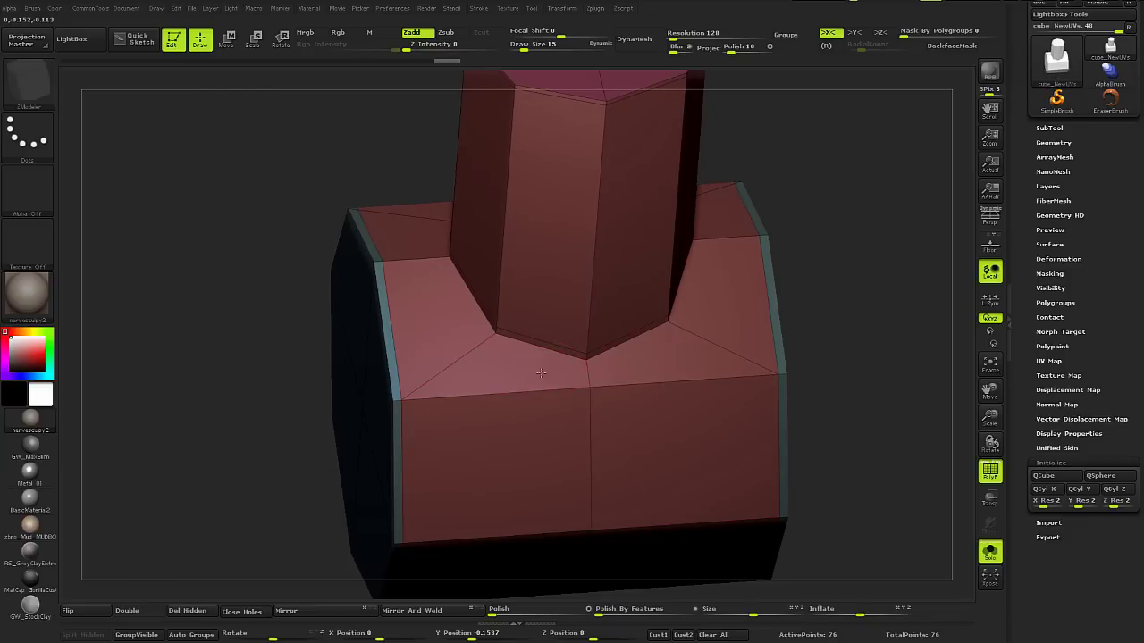
pyautogui.moveTo(541, 372)
pyautogui.mouseDown(button='right')
pyautogui.moveTo(482, 425)
pyautogui.moveTo(532, 456)
pyautogui.moveTo(409, 217)
pyautogui.mouseUp(button='right')
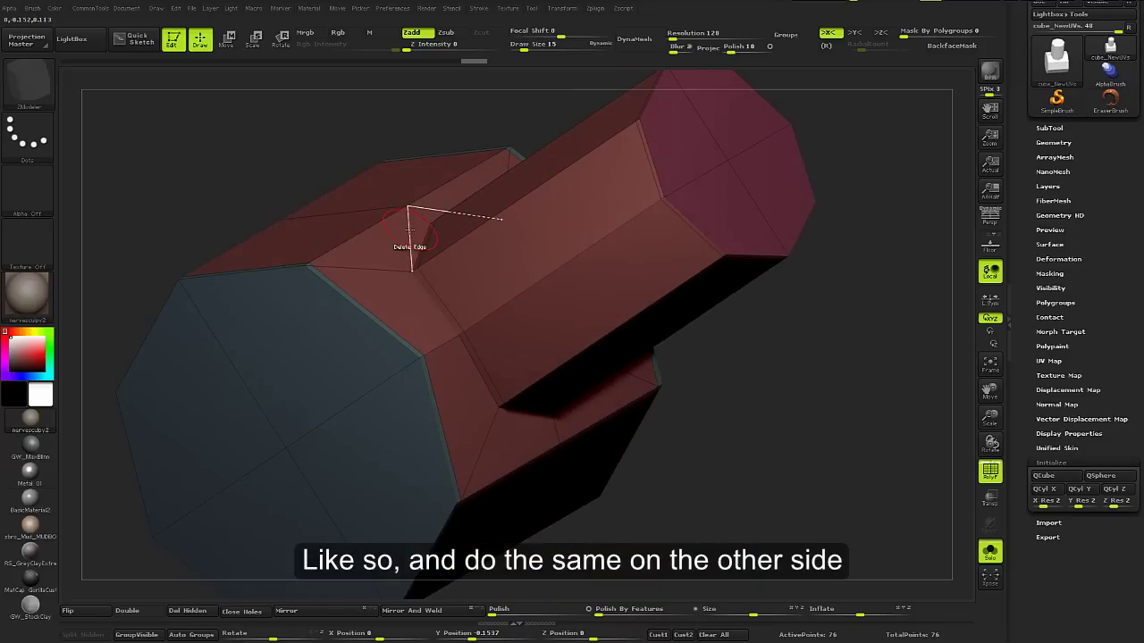
pyautogui.moveTo(425, 311); pyautogui.dragTo(378, 439, button='right')
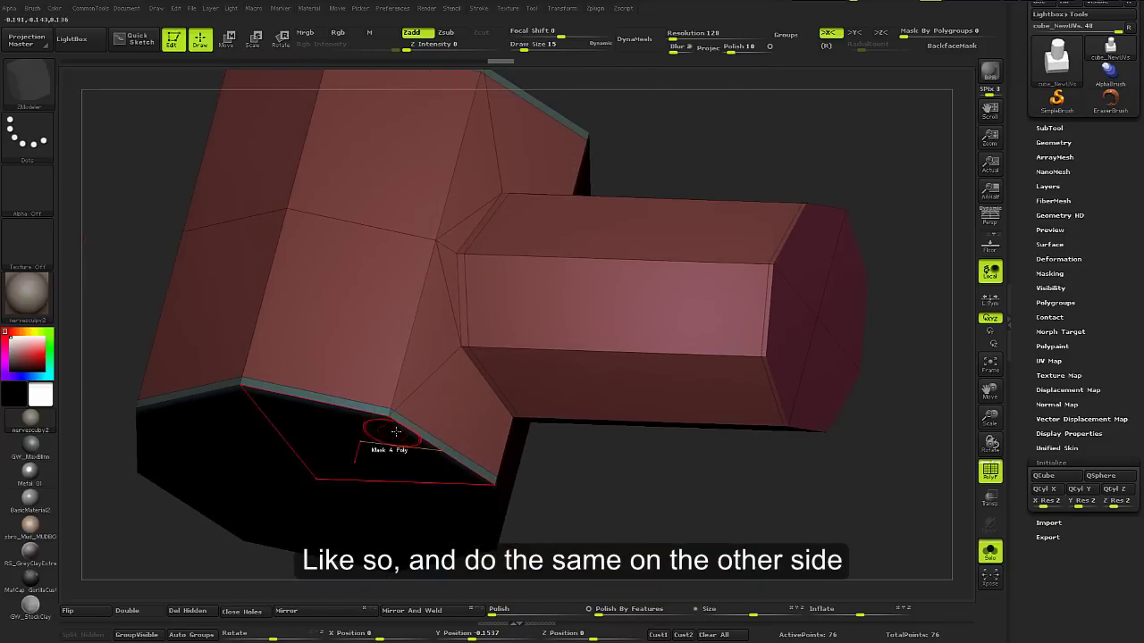
pyautogui.click(390, 404)
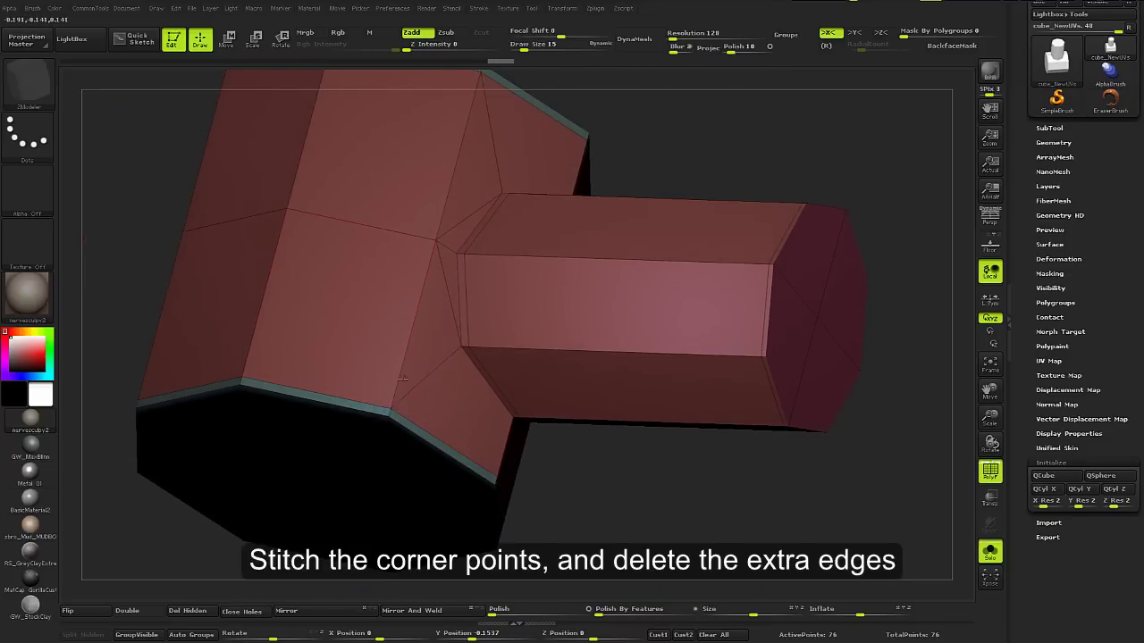
# Show PolyFrame and switch to Insert EdgeLoop to reposition the support loop
pyautogui.moveTo(434, 340); pyautogui.dragTo(449, 277, button='right')
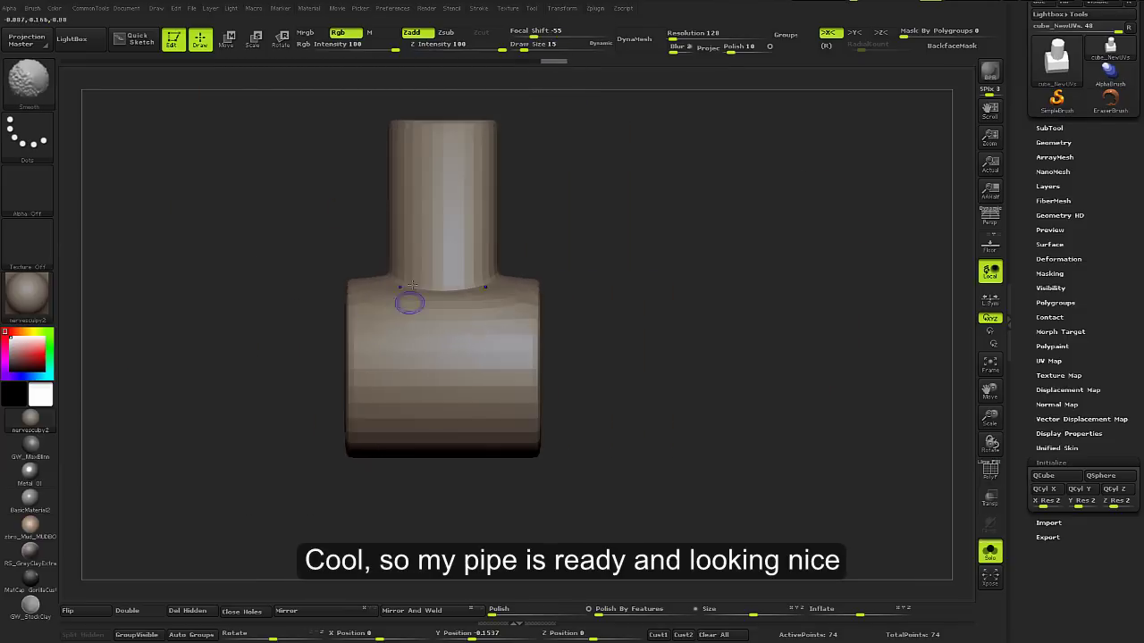
pyautogui.hotkey('shift', 'f')
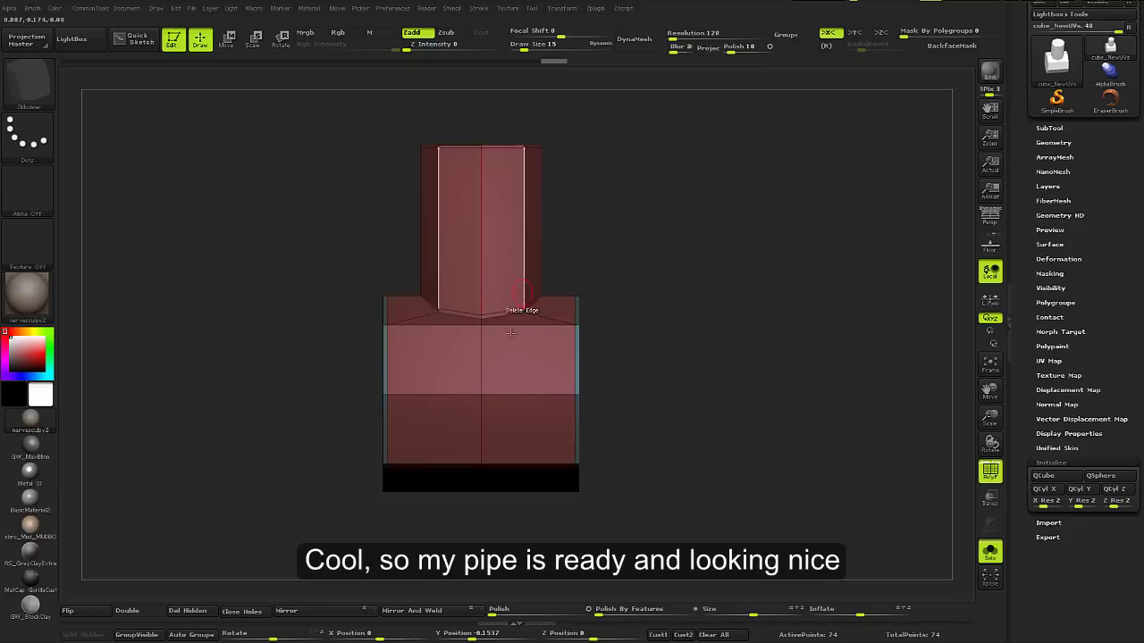
pyautogui.moveTo(534, 282); pyautogui.dragTo(460, 322, button='right')
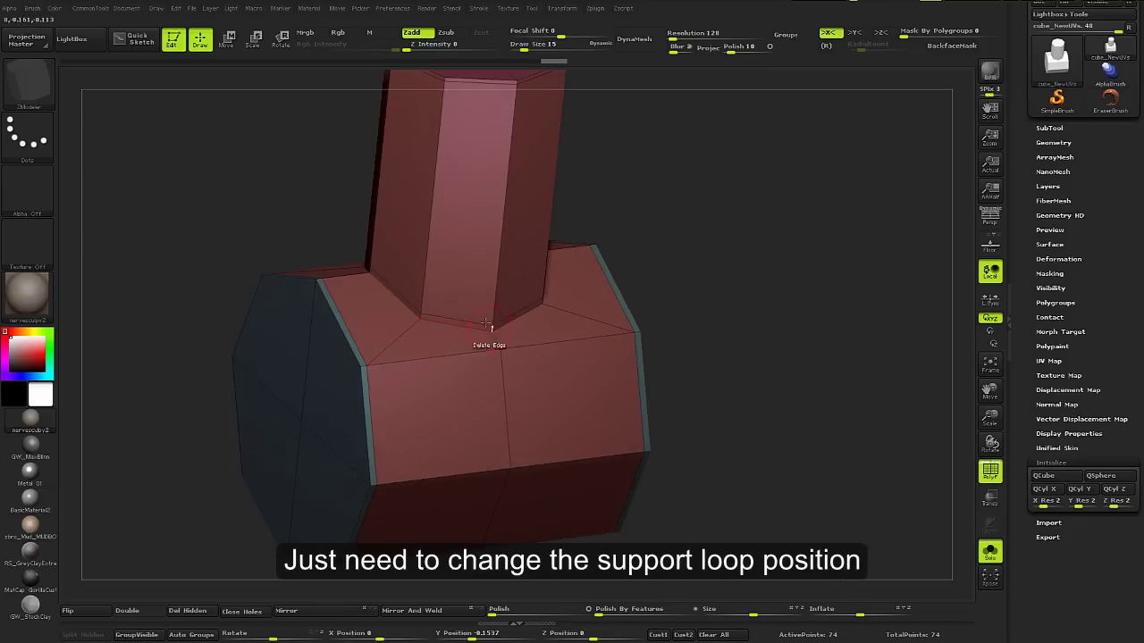
pyautogui.press('space')
pyautogui.click(375, 393)
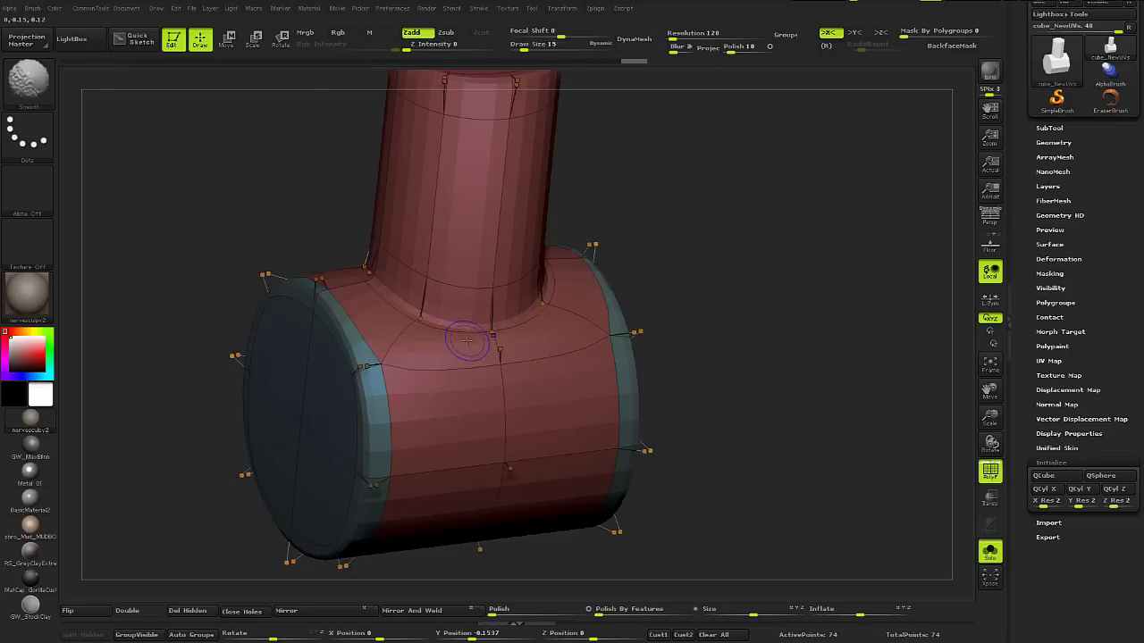
# Frame the pipe, turn on PolyFrame and disable Dynamic Subdiv to show the octagonal cage
pyautogui.moveTo(497, 327); pyautogui.dragTo(522, 340, button='right')
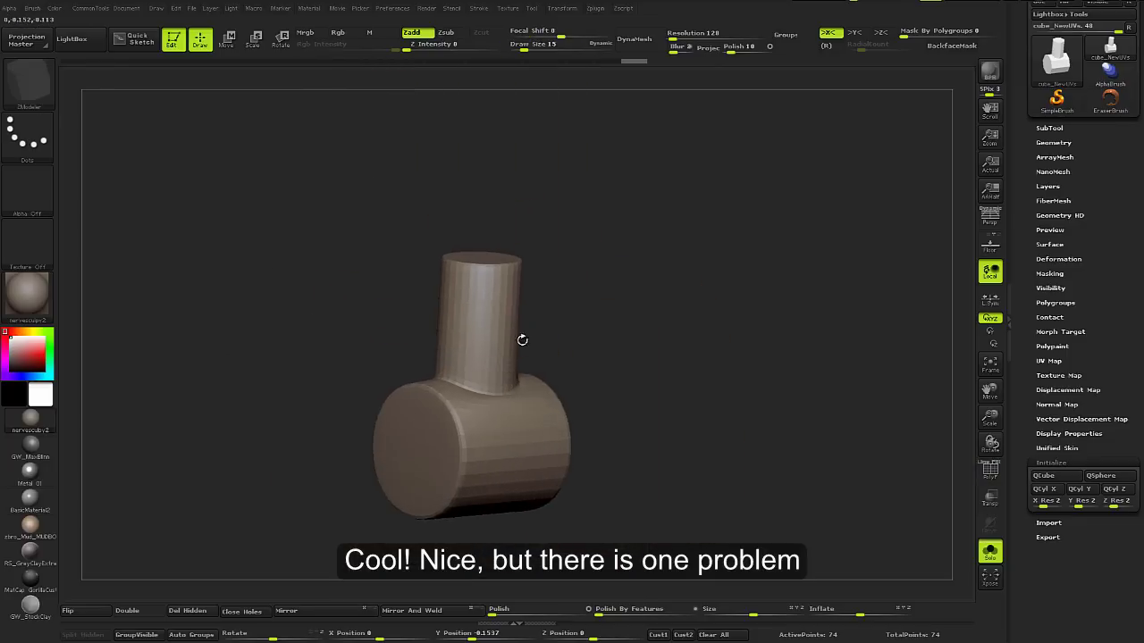
pyautogui.moveTo(654, 322); pyautogui.dragTo(556, 349, button='right')
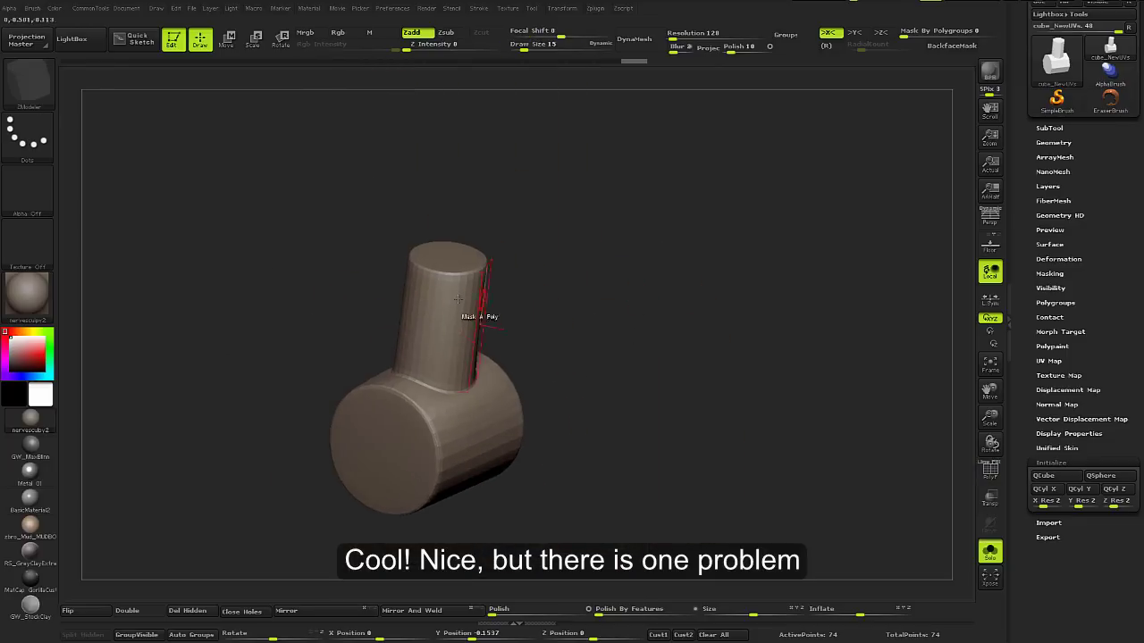
pyautogui.moveTo(380, 362)
pyautogui.mouseDown(button='right')
pyautogui.moveTo(374, 336)
pyautogui.moveTo(455, 362)
pyautogui.mouseUp(button='right')
pyautogui.press('f')
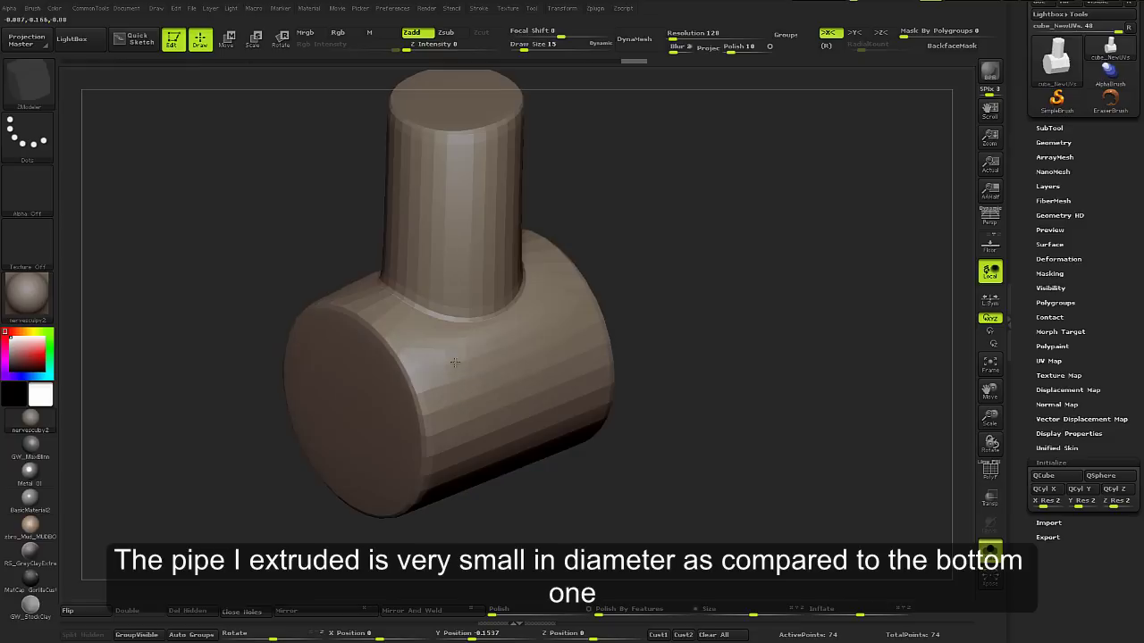
pyautogui.hotkey('shift', 'f')
pyautogui.hotkey('shift', 'd')
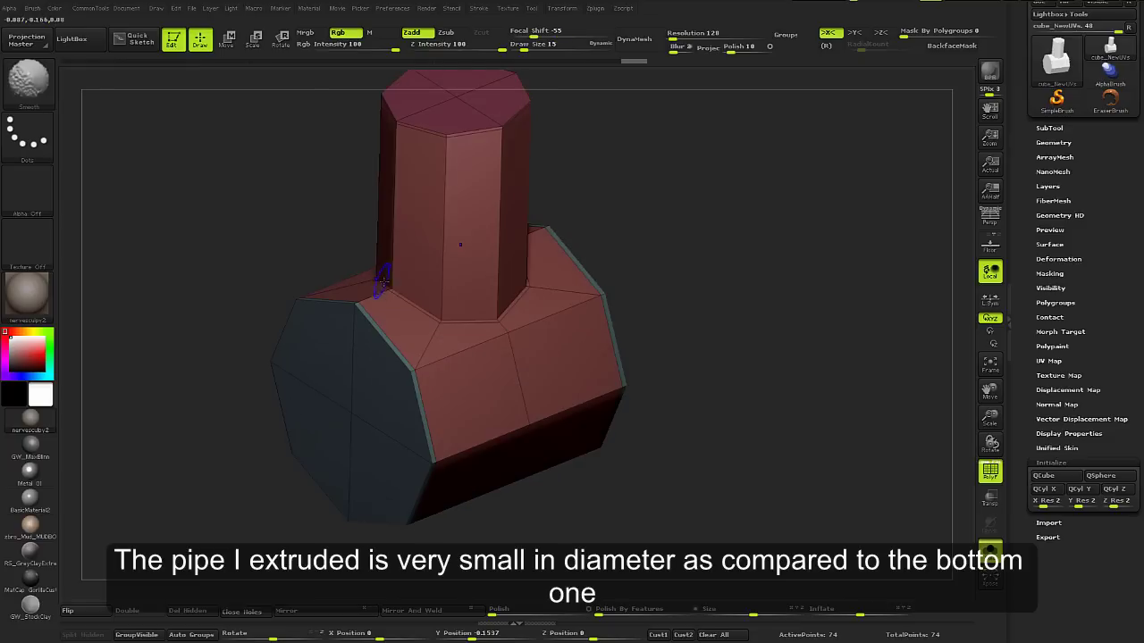
pyautogui.keyDown('shift'); pyautogui.moveTo(390, 289); pyautogui.dragTo(489, 334, button='right'); pyautogui.keyUp('shift')
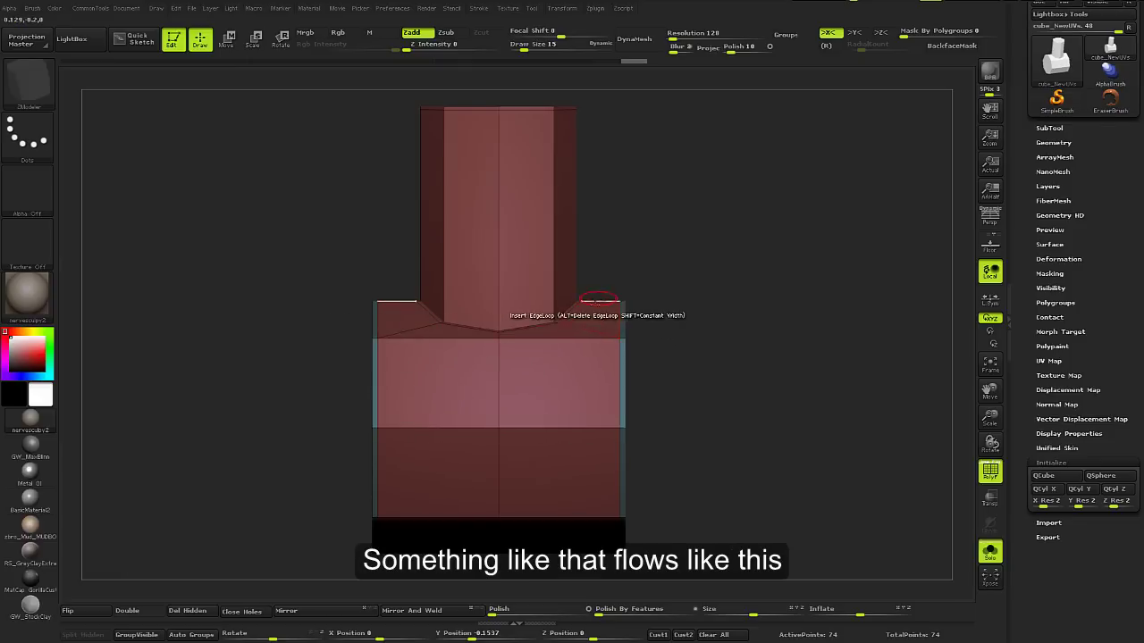
pyautogui.moveTo(362, 357); pyautogui.dragTo(511, 306)
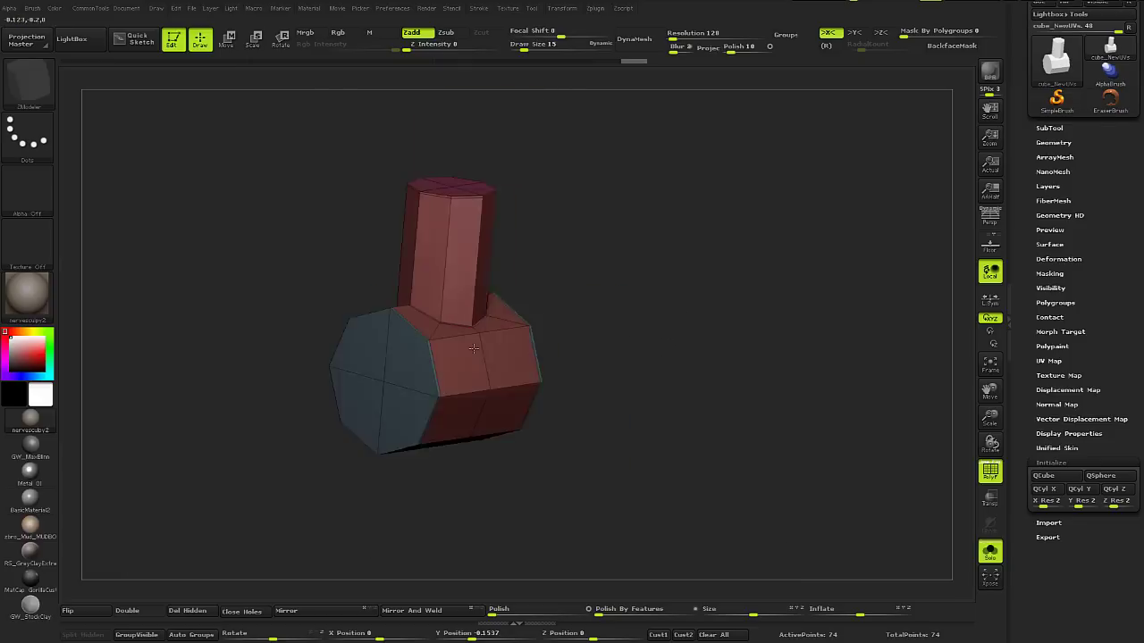
pyautogui.moveTo(465, 357); pyautogui.dragTo(511, 350)
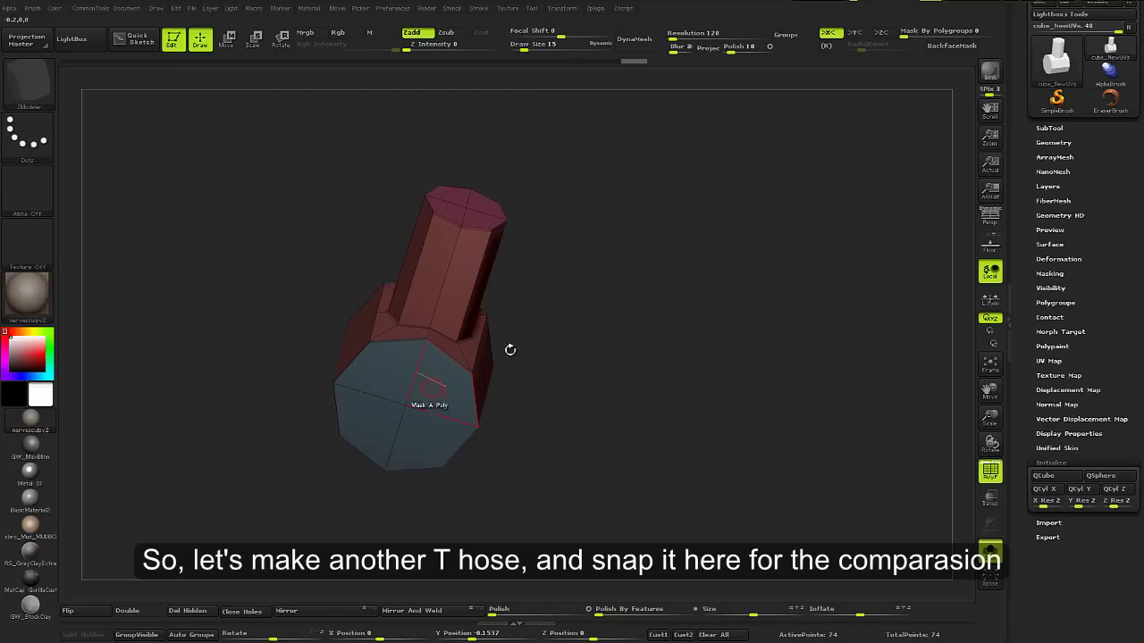
# Restore the smooth Dynamic Subdiv preview and apply the GW_MatBlinn material to the pipe
pyautogui.moveTo(731, 333); pyautogui.dragTo(662, 293)
pyautogui.click(1049, 127)
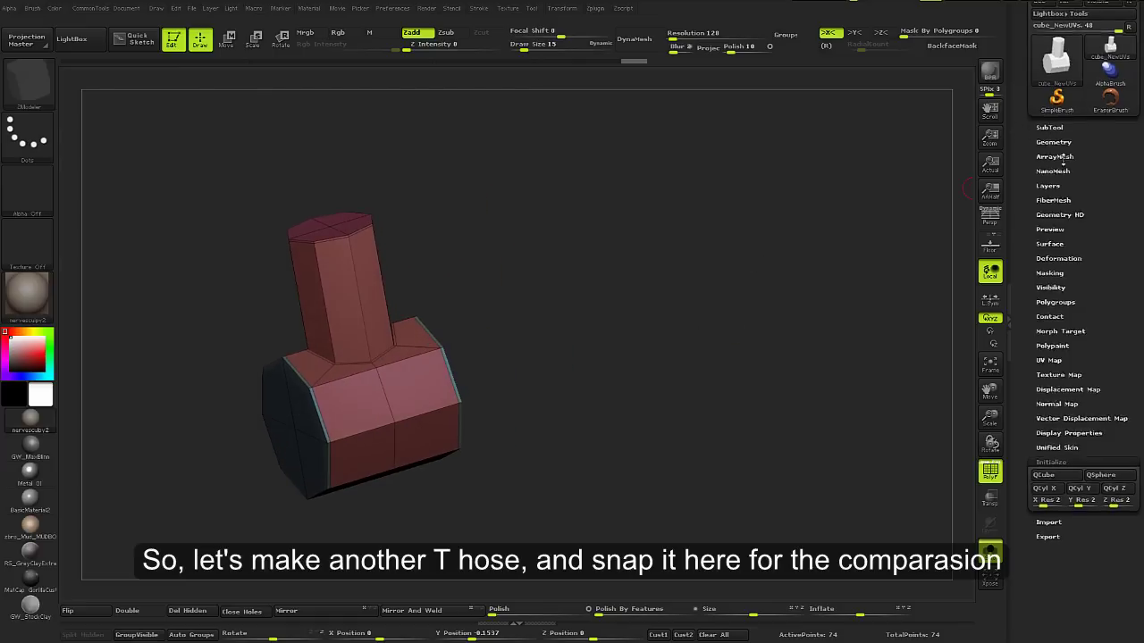
pyautogui.moveTo(488, 264)
pyautogui.mouseDown()
pyautogui.moveTo(372, 271)
pyautogui.moveTo(353, 255)
pyautogui.mouseUp()
pyautogui.press('d')
pyautogui.hotkey('shift', 'f')
pyautogui.moveTo(347, 315); pyautogui.dragTo(353, 266)
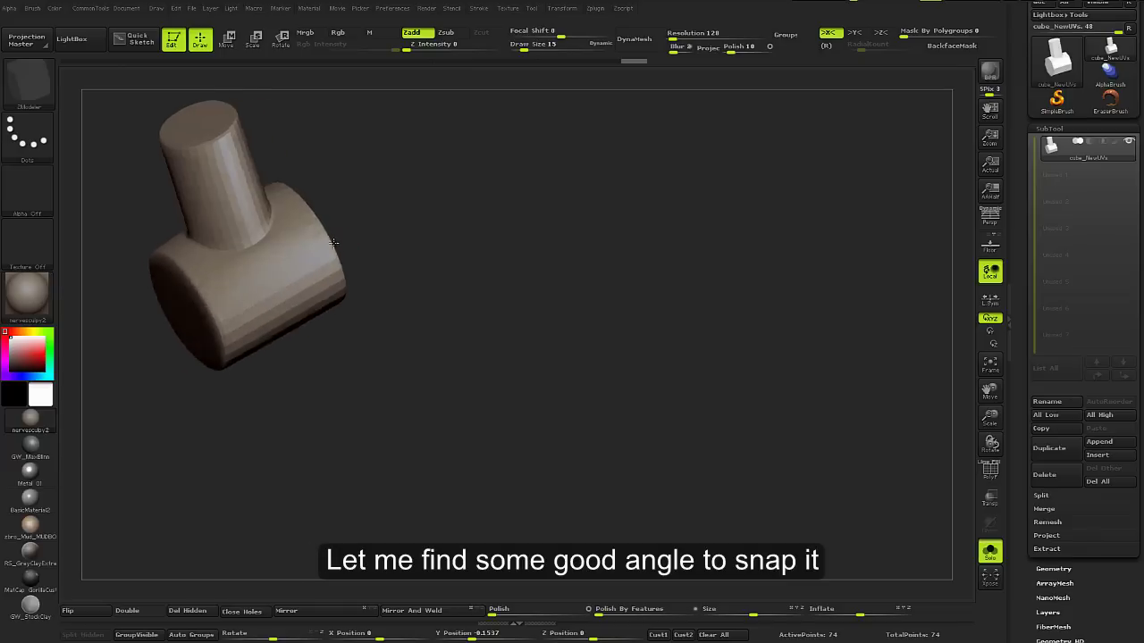
pyautogui.click(31, 445)
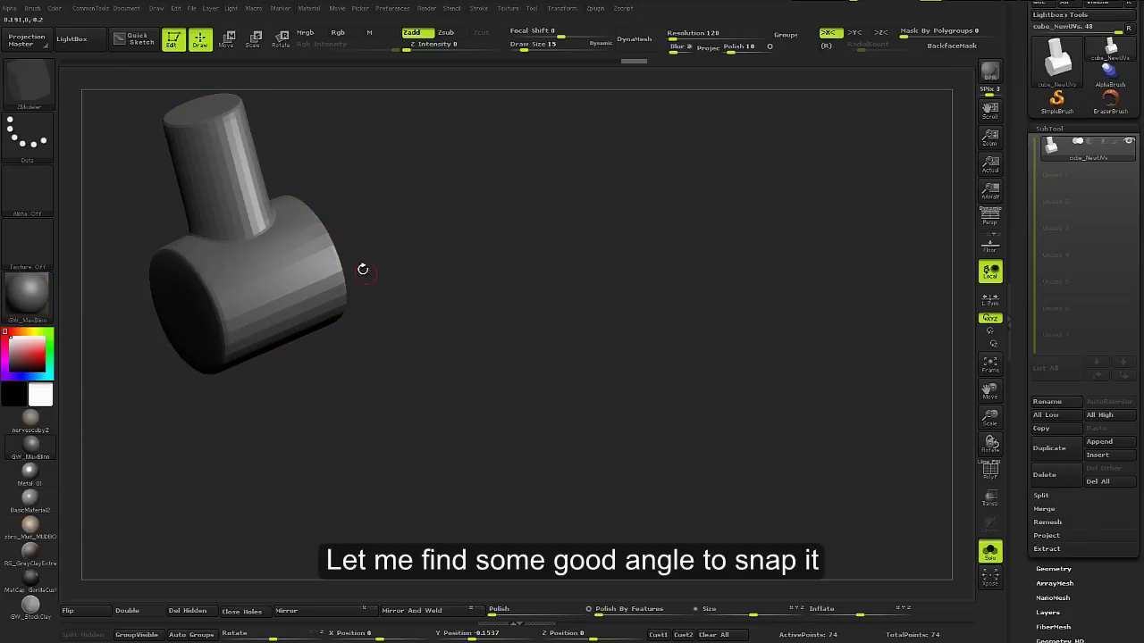
# Turn PolyFrame back on and leave a Shift+S snapshot of the pipe
pyautogui.moveTo(329, 286)
pyautogui.mouseDown()
pyautogui.moveTo(312, 276)
pyautogui.moveTo(289, 289)
pyautogui.moveTo(312, 312)
pyautogui.moveTo(333, 393)
pyautogui.moveTo(357, 288)
pyautogui.moveTo(348, 284)
pyautogui.moveTo(370, 318)
pyautogui.moveTo(275, 220)
pyautogui.moveTo(323, 279)
pyautogui.moveTo(382, 321)
pyautogui.moveTo(355, 281)
pyautogui.moveTo(358, 259)
pyautogui.moveTo(379, 301)
pyautogui.moveTo(361, 276)
pyautogui.moveTo(745, 365)
pyautogui.mouseUp()
pyautogui.hotkey('shift', 'f')
pyautogui.hotkey('shift', 's')
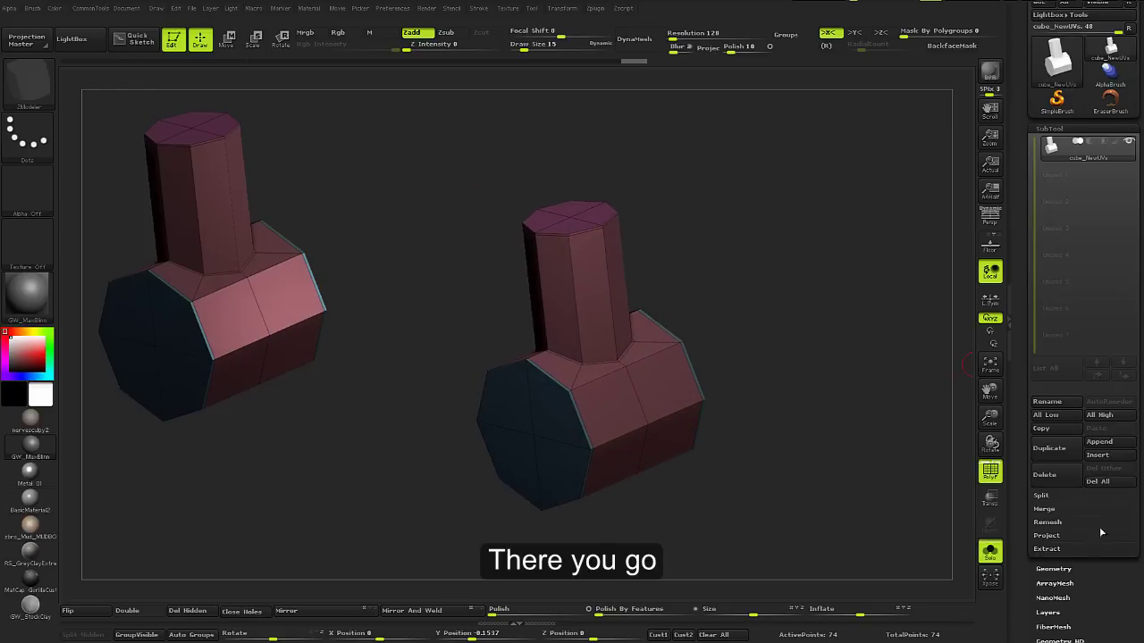
# Insert a Cube3D as a new subtool
pyautogui.click(1102, 458)
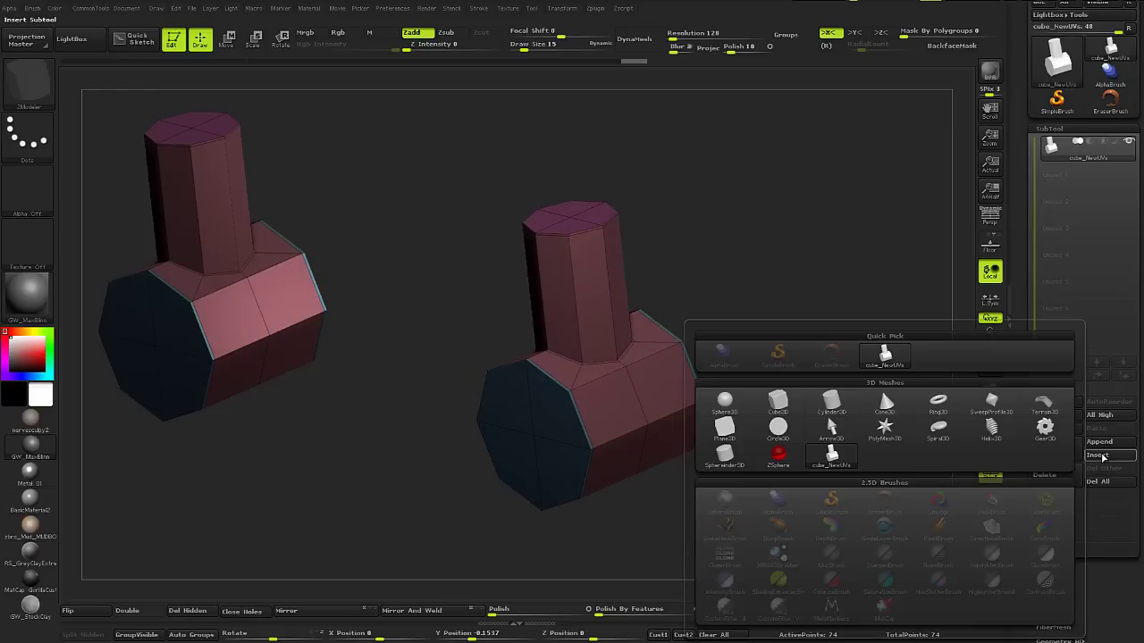
pyautogui.click(779, 401)
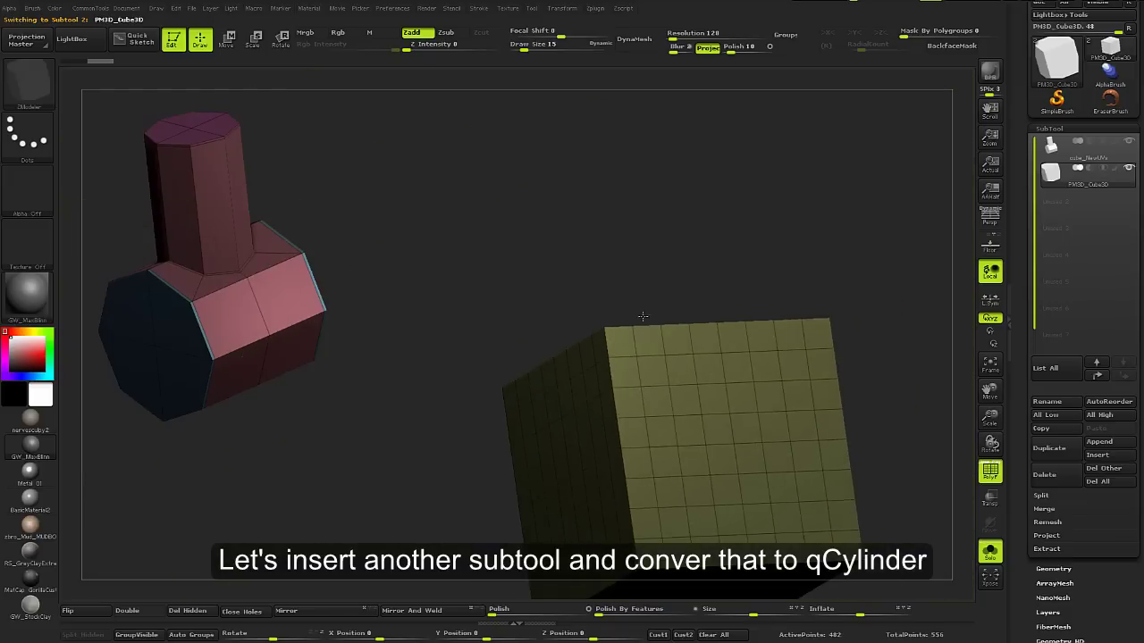
pyautogui.click(1050, 128)
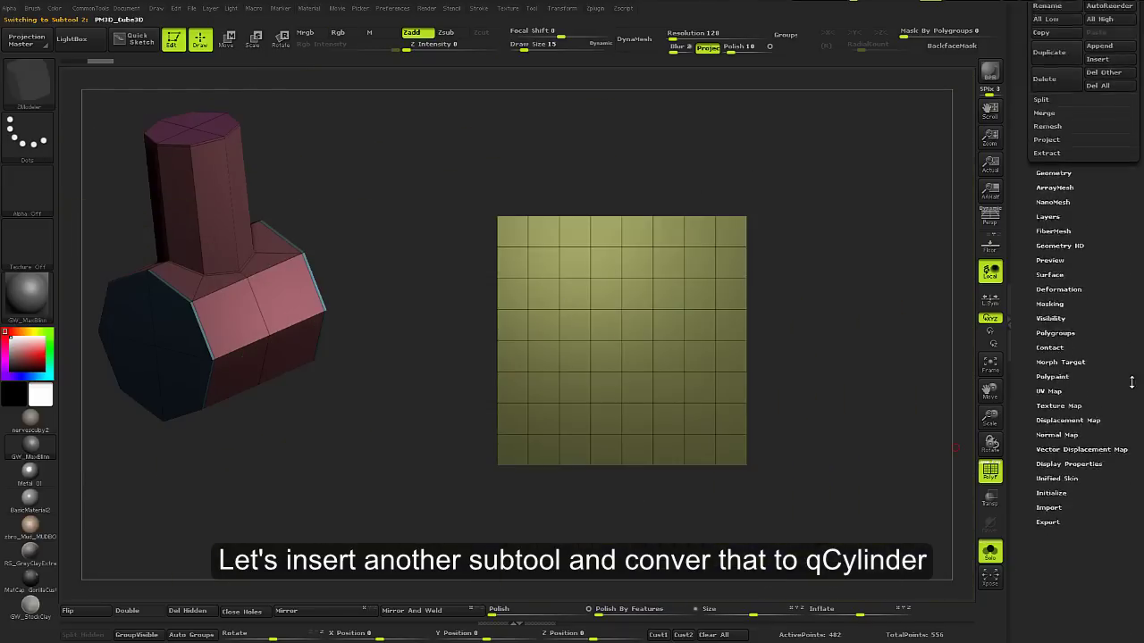
# Initialize the new cube as a QCyl Y cylinder, trying and reverting a top split
pyautogui.click(1063, 469)
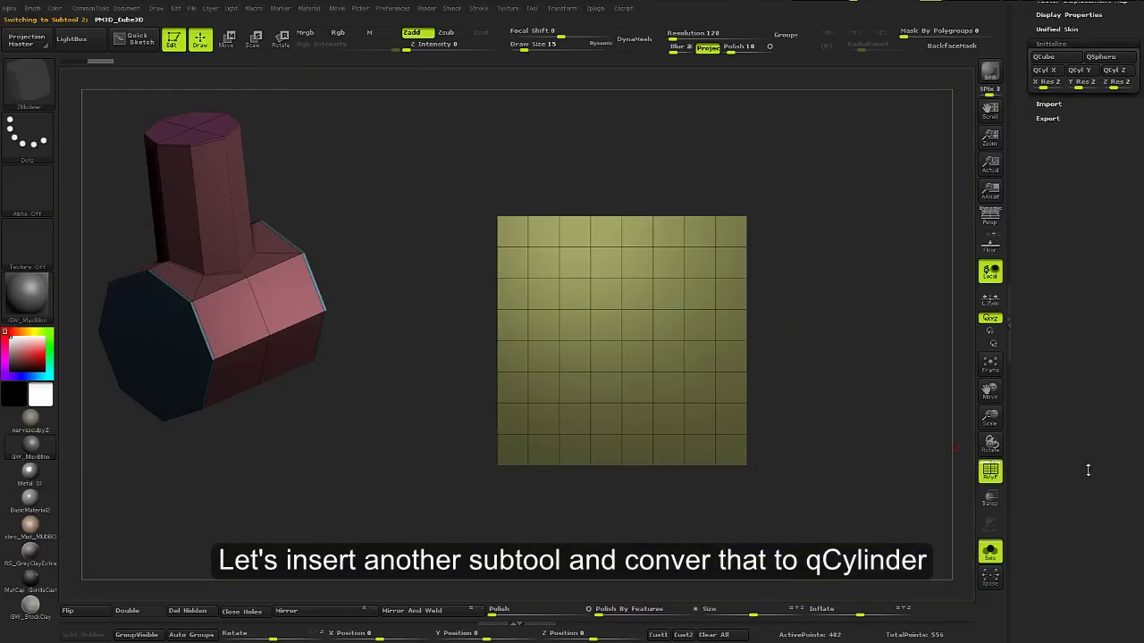
pyautogui.click(1079, 69)
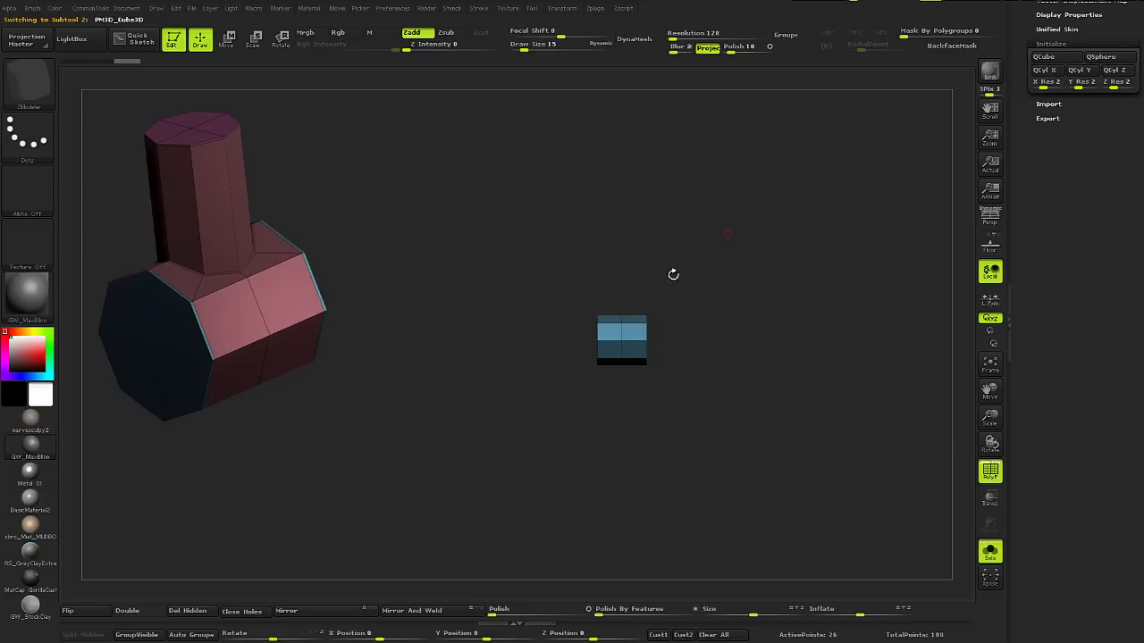
pyautogui.moveTo(639, 494); pyautogui.dragTo(709, 378)
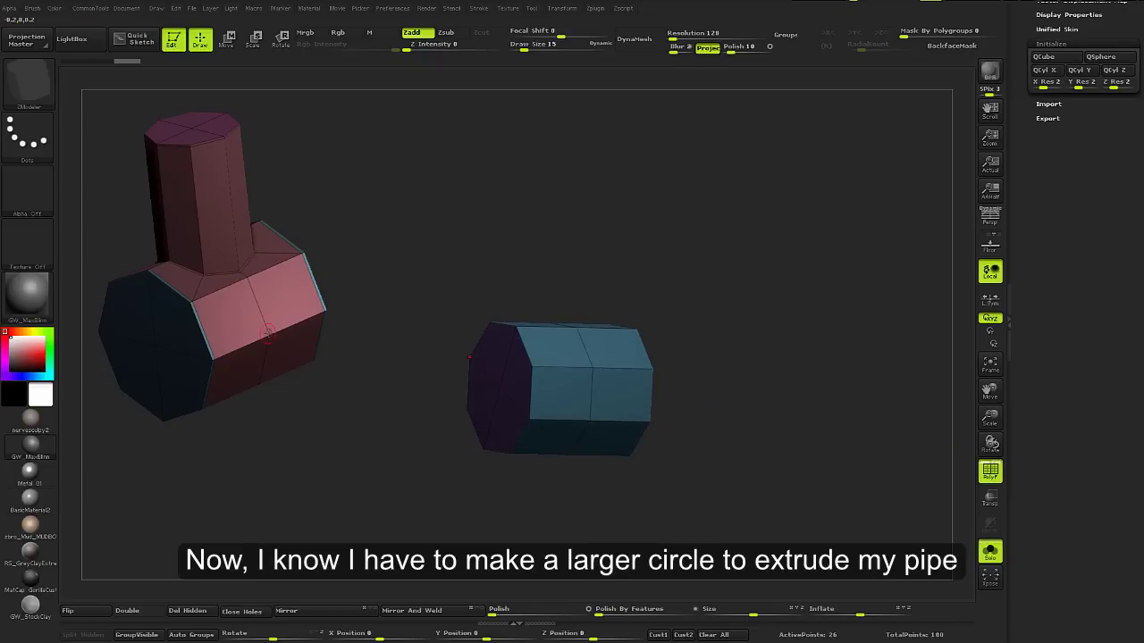
pyautogui.moveTo(278, 334)
pyautogui.keyDown('shift'); pyautogui.mouseDown()
pyautogui.moveTo(599, 408)
pyautogui.moveTo(579, 320)
pyautogui.mouseUp(); pyautogui.keyUp('shift')
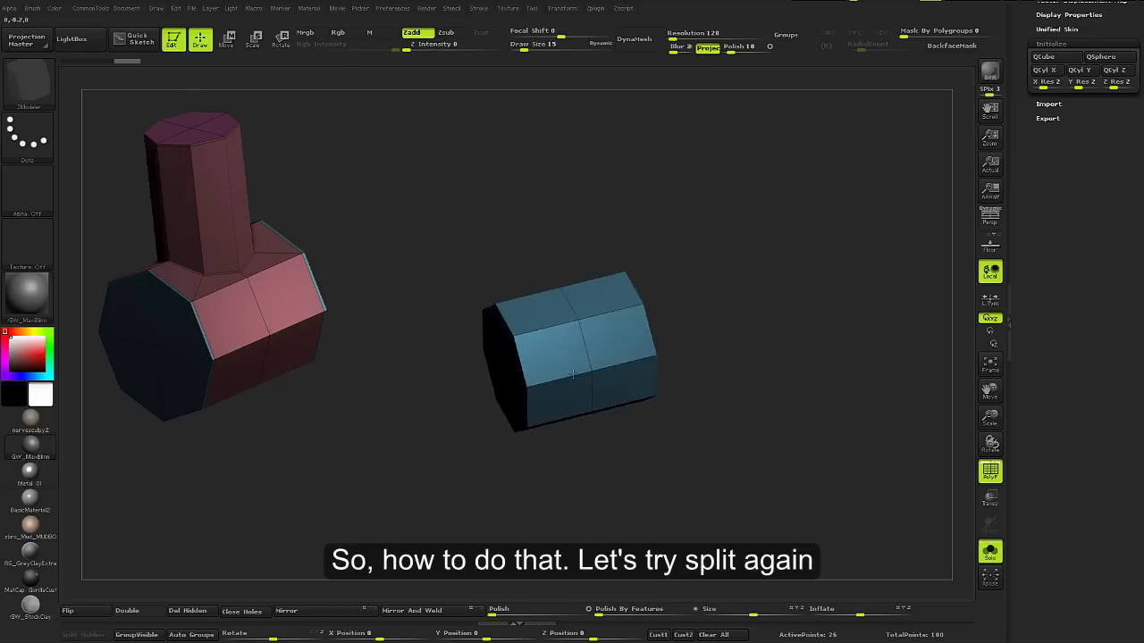
pyautogui.click(634, 320)
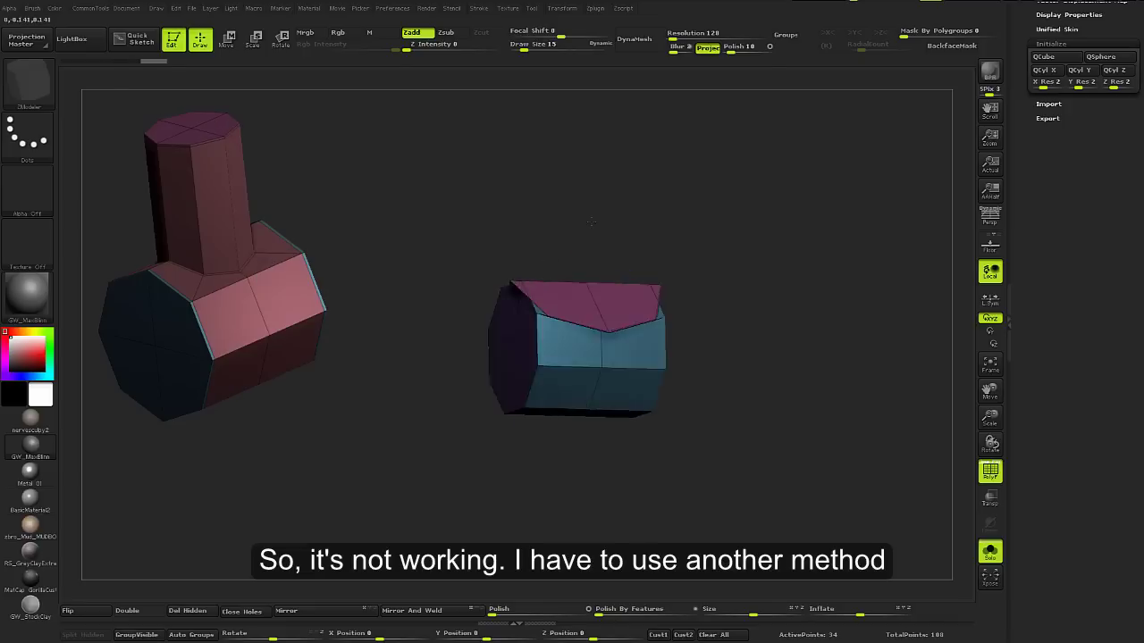
pyautogui.keyDown('shift'); pyautogui.moveTo(552, 263); pyautogui.dragTo(587, 268); pyautogui.keyUp('shift')
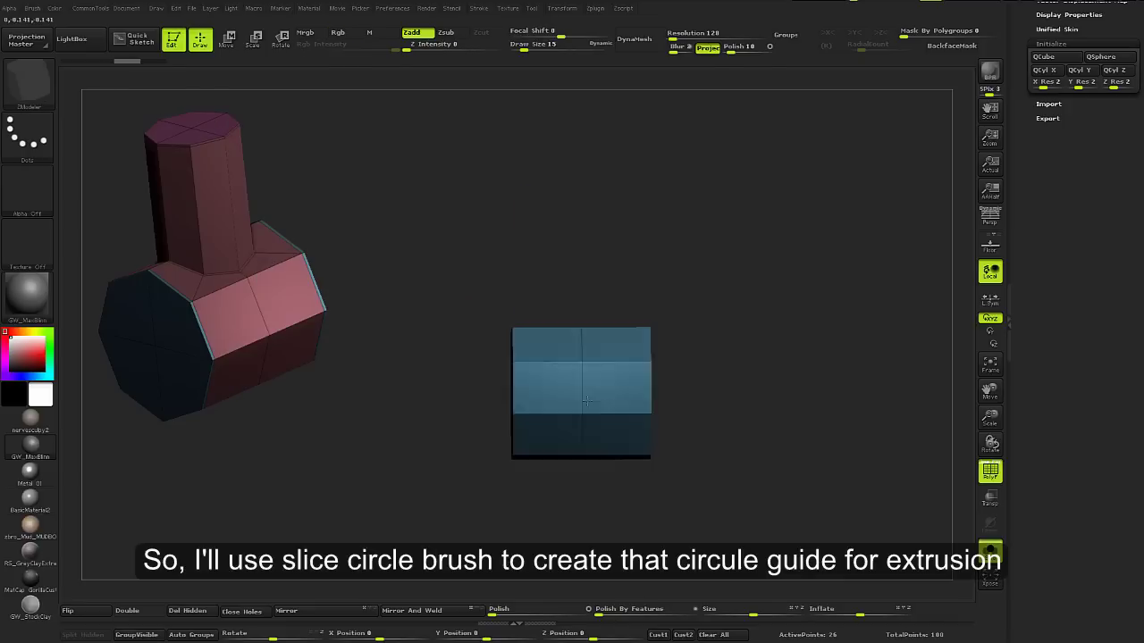
pyautogui.keyDown('shift'); pyautogui.moveTo(818, 297); pyautogui.dragTo(642, 428); pyautogui.keyUp('shift')
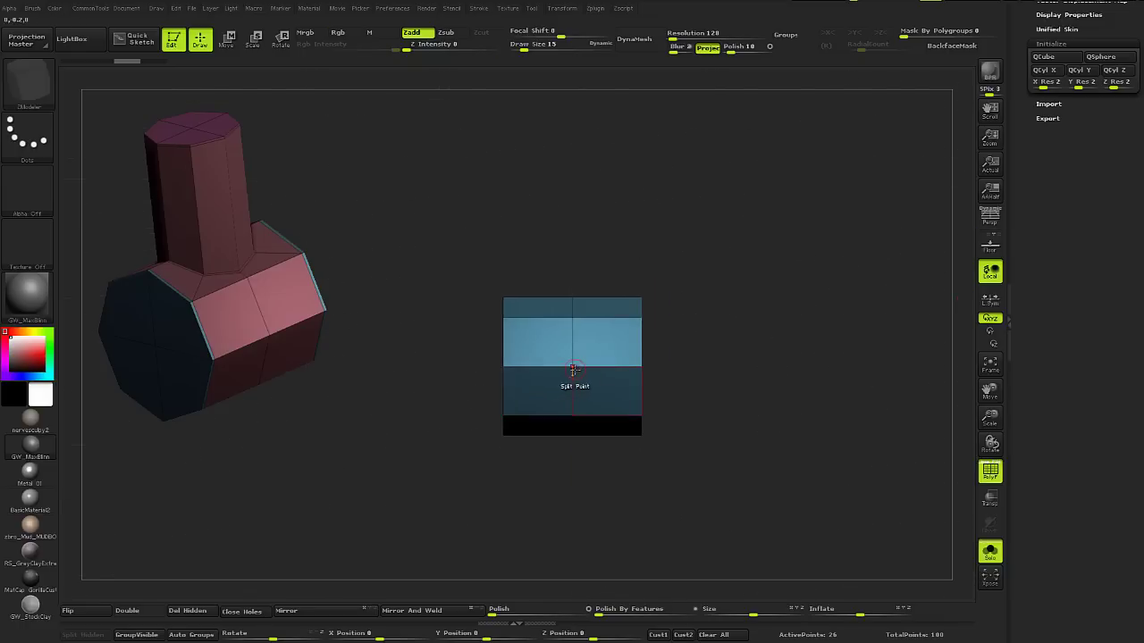
# Drag a SliceCirc cut with Square and Center enabled over the block's front face
pyautogui.keyDown('ctrl'); pyautogui.keyDown('shift'); pyautogui.click(38, 89); pyautogui.keyUp('shift'); pyautogui.keyUp('ctrl')
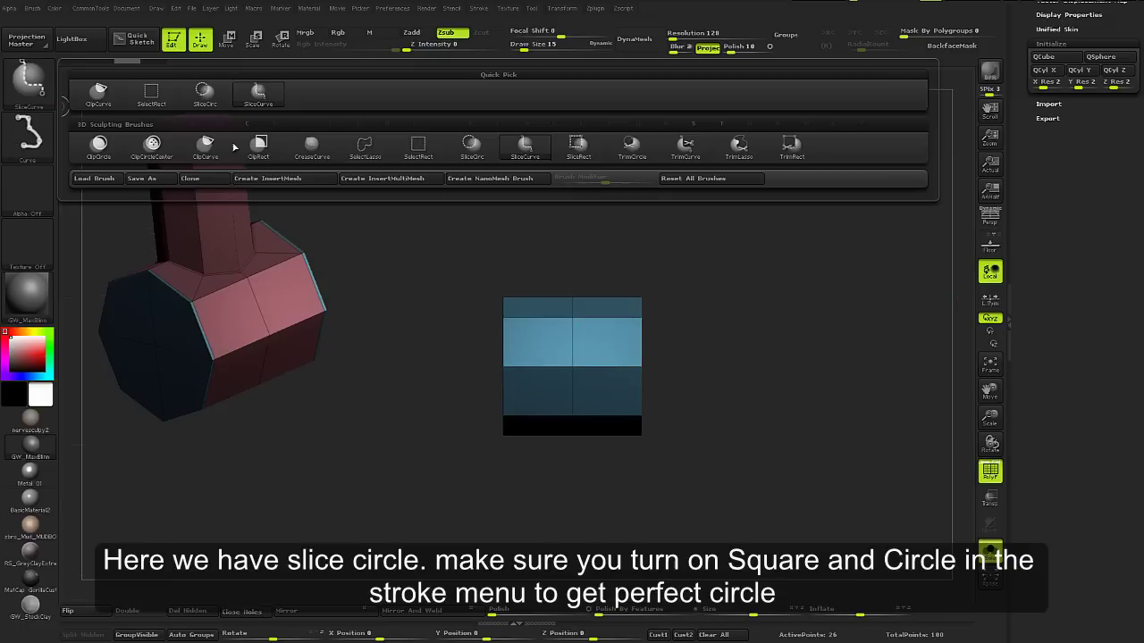
pyautogui.click(471, 145)
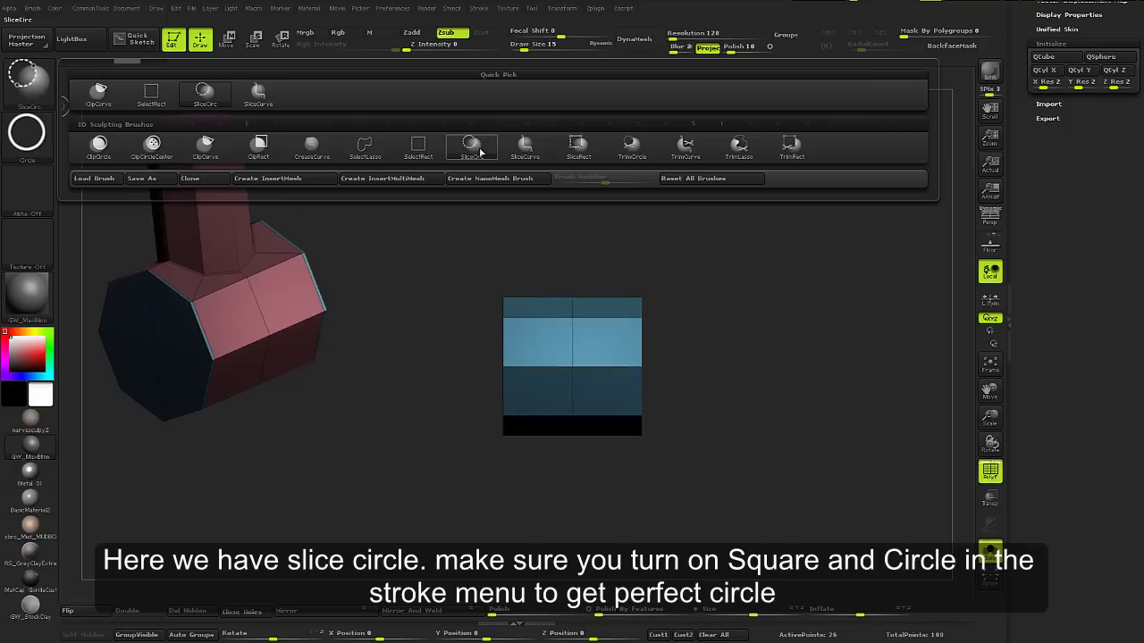
pyautogui.moveTo(99, 147)
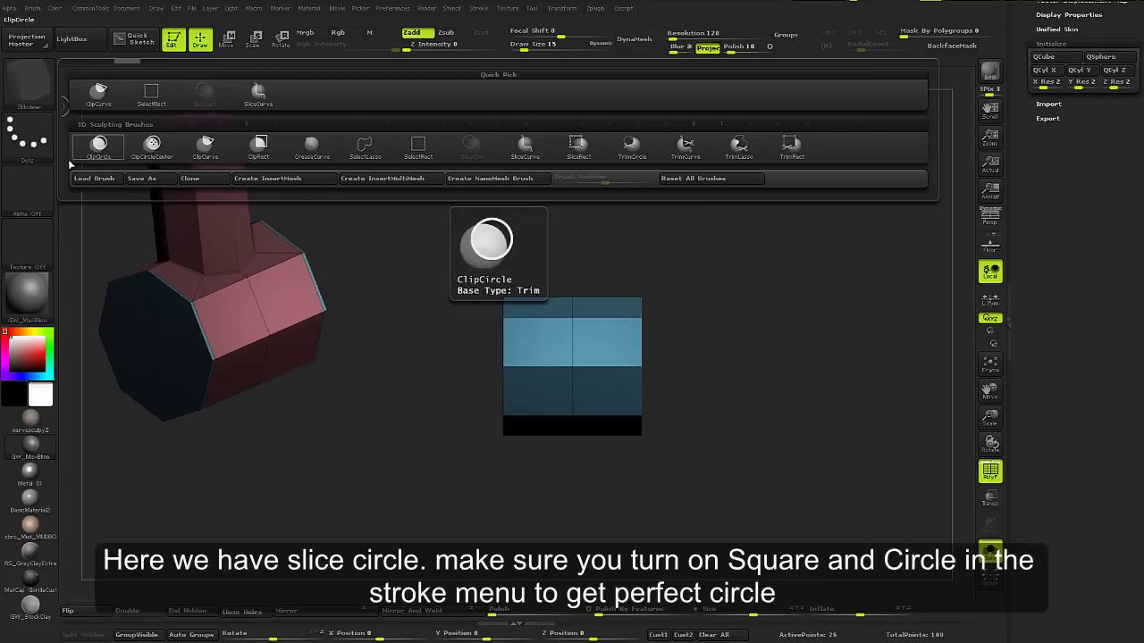
pyautogui.click(45, 155)
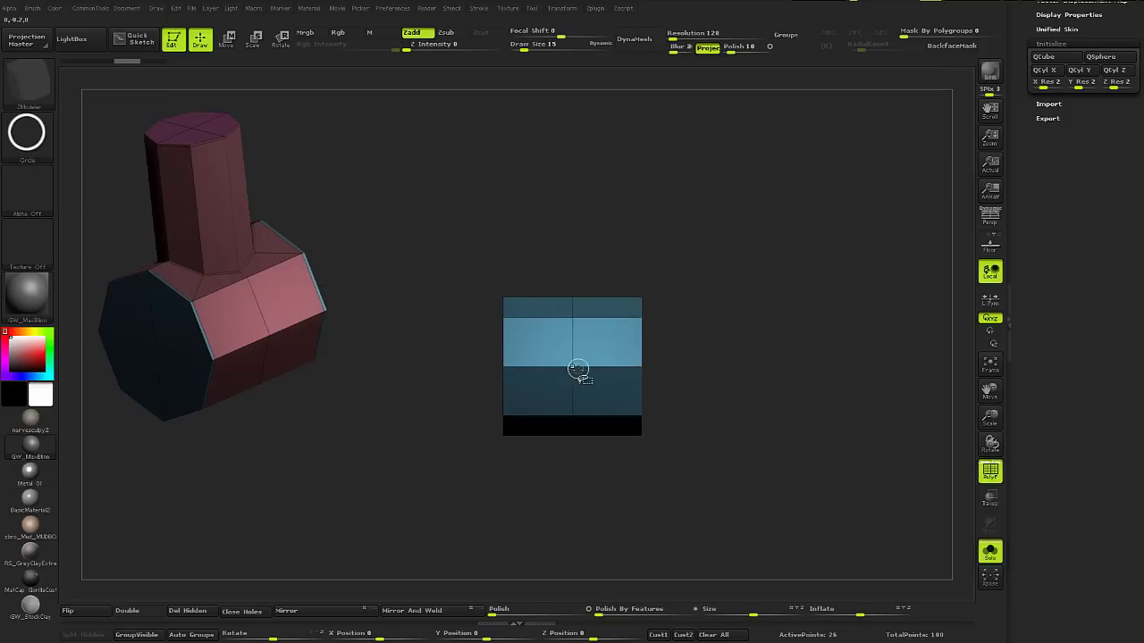
pyautogui.moveTo(577, 368)
pyautogui.keyDown('ctrl'); pyautogui.keyDown('shift'); pyautogui.mouseDown()
pyautogui.moveTo(594, 259)
pyautogui.moveTo(590, 251)
pyautogui.moveTo(544, 365)
pyautogui.moveTo(545, 246)
pyautogui.mouseUp(); pyautogui.keyUp('shift'); pyautogui.keyUp('ctrl')
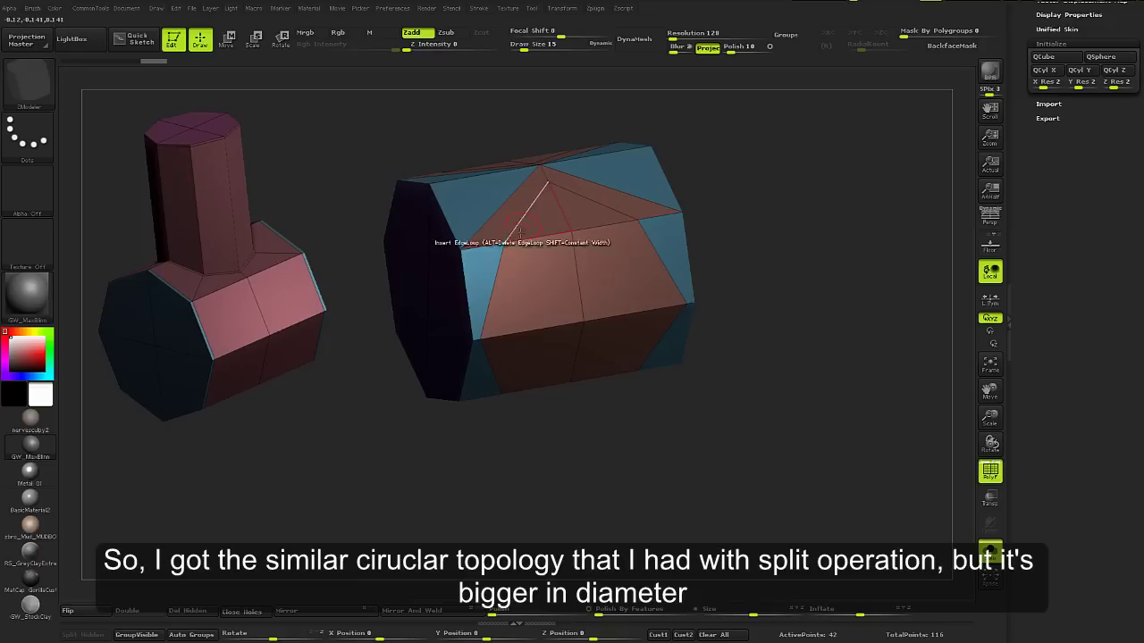
# Set the ZModeler point action to Stitch and turn on X symmetry in front view
pyautogui.moveTo(242, 268); pyautogui.dragTo(545, 312)
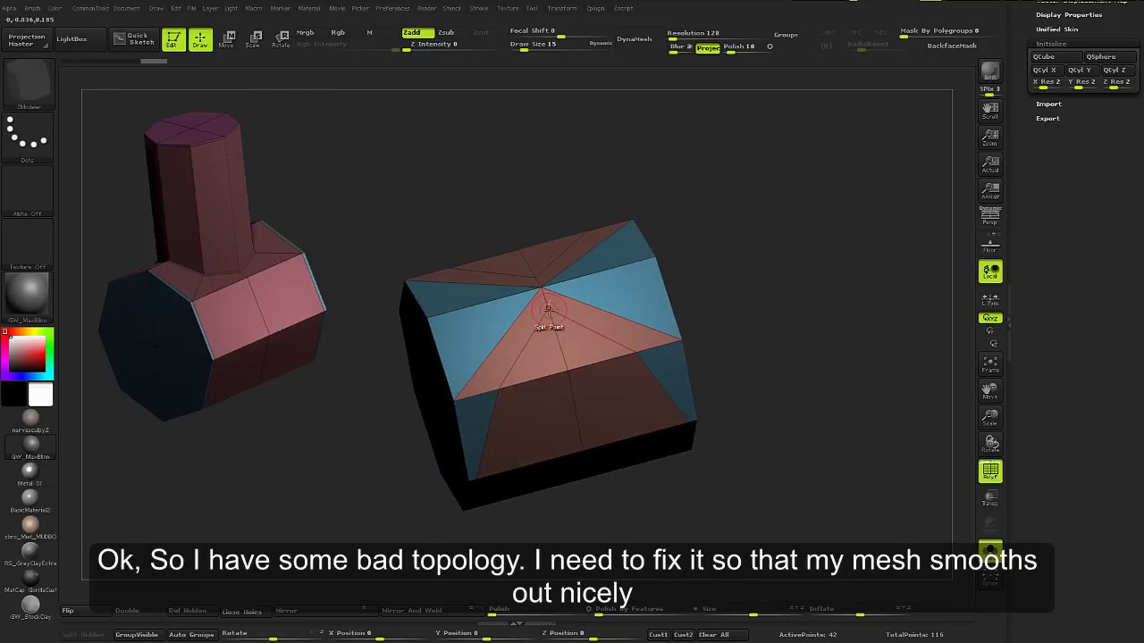
pyautogui.press('space')
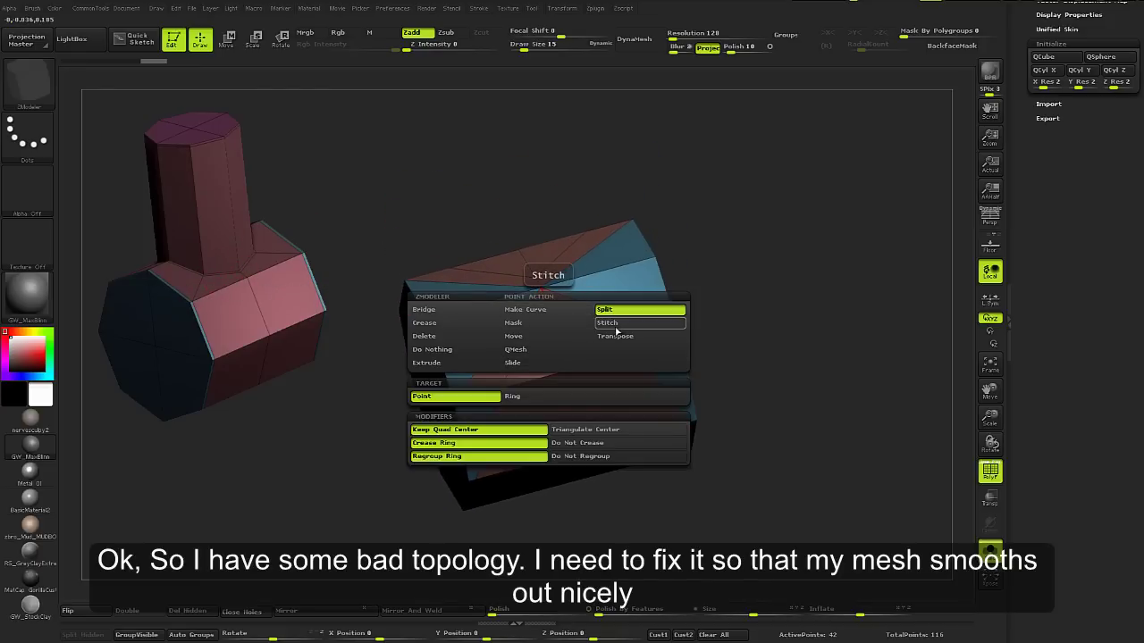
pyautogui.click(614, 326)
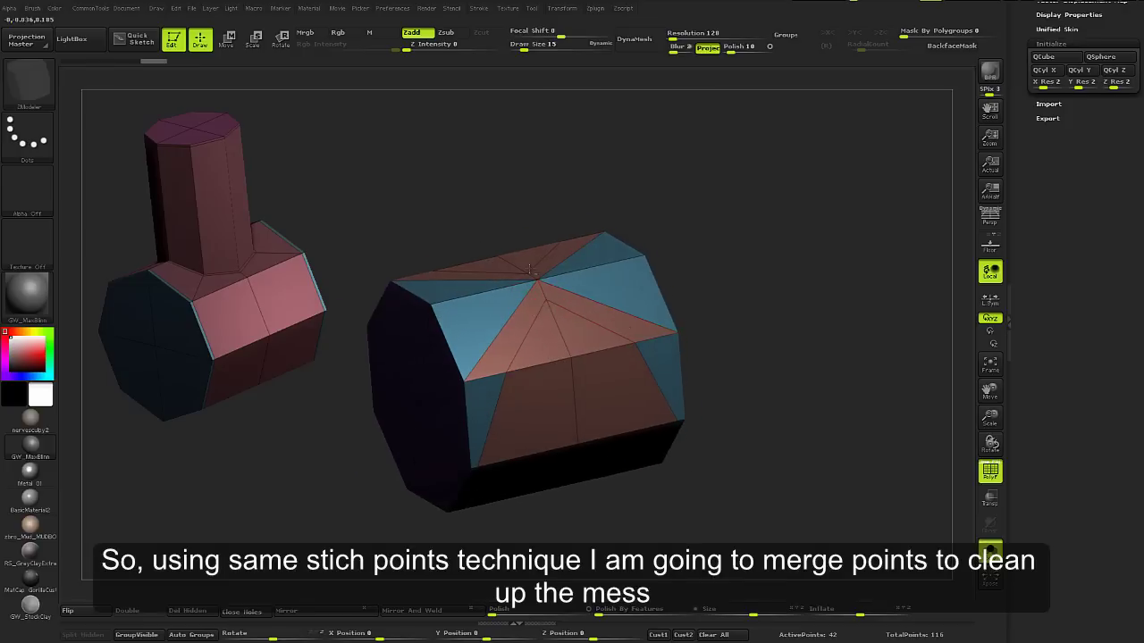
pyautogui.keyDown('shift'); pyautogui.moveTo(543, 292); pyautogui.dragTo(541, 304); pyautogui.keyUp('shift')
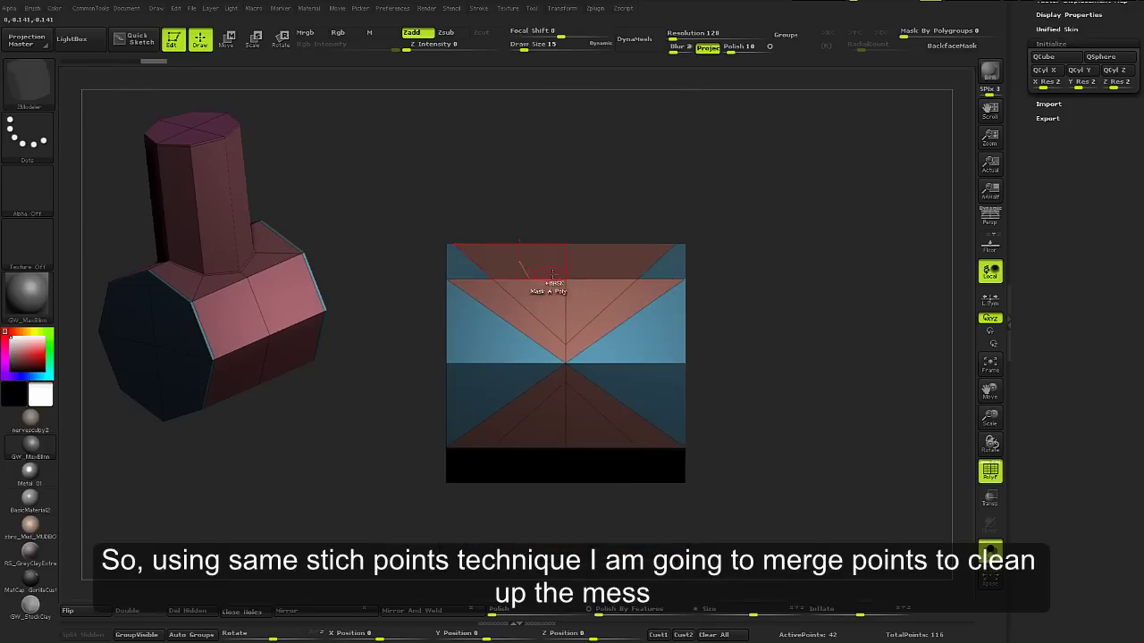
pyautogui.moveTo(545, 394)
pyautogui.keyDown('alt'); pyautogui.mouseDown()
pyautogui.moveTo(612, 324)
pyautogui.moveTo(596, 288)
pyautogui.mouseUp(); pyautogui.keyUp('alt')
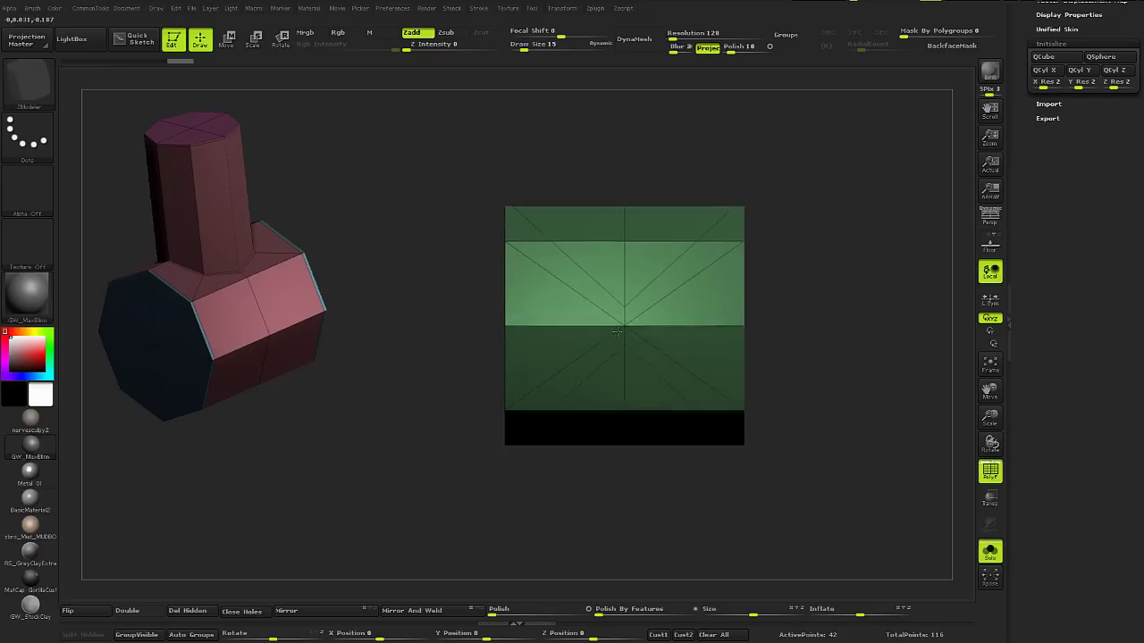
pyautogui.press('x')
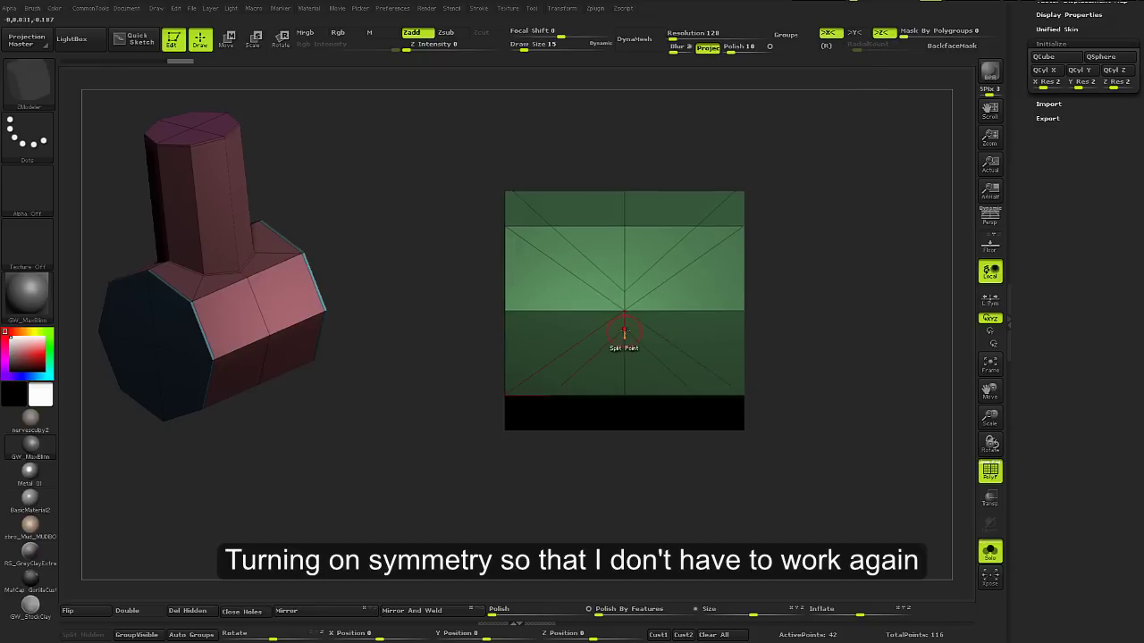
# Stitch the central point and the corner and side point pairs on the circular cut
pyautogui.keyDown('alt'); pyautogui.moveTo(637, 355); pyautogui.dragTo(624, 315); pyautogui.keyUp('alt')
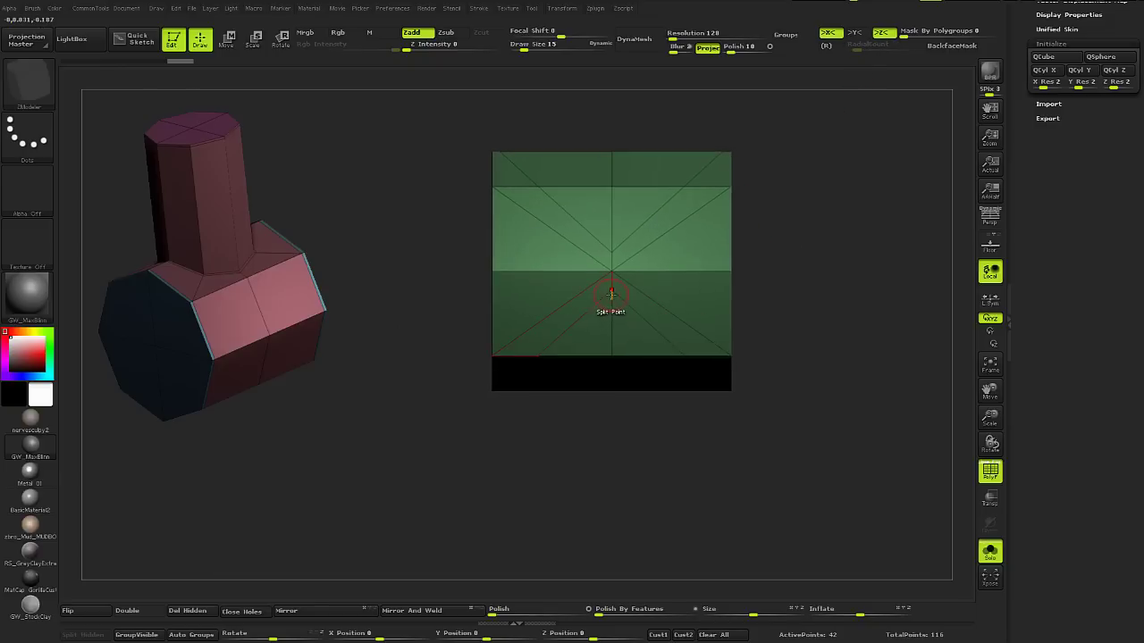
pyautogui.press('space')
pyautogui.click(608, 343)
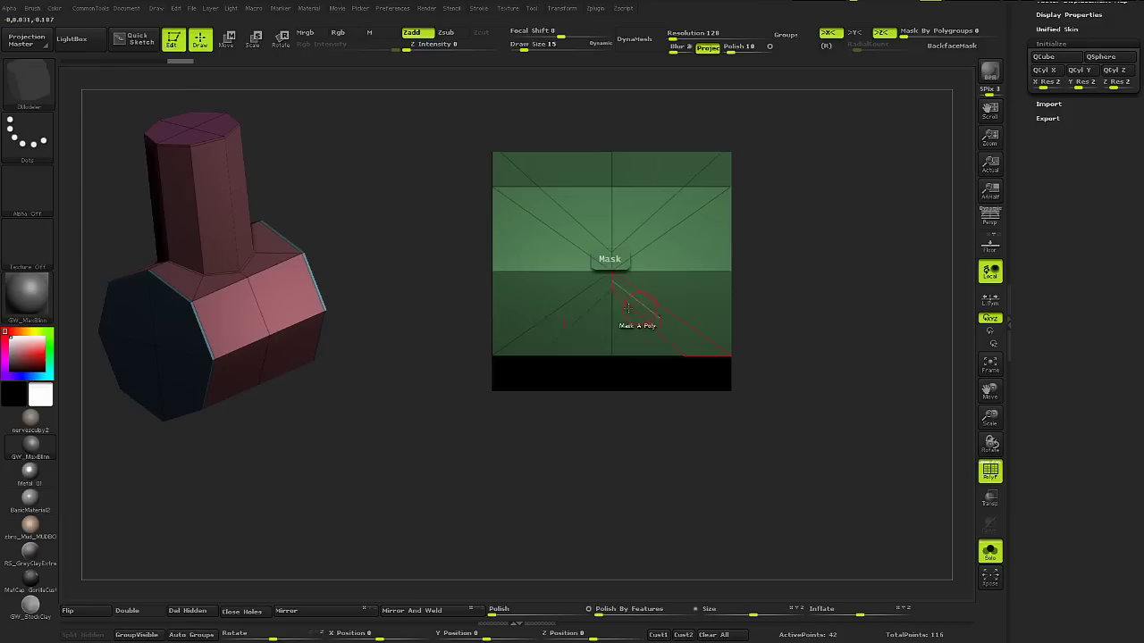
pyautogui.click(611, 292)
pyautogui.click(609, 351)
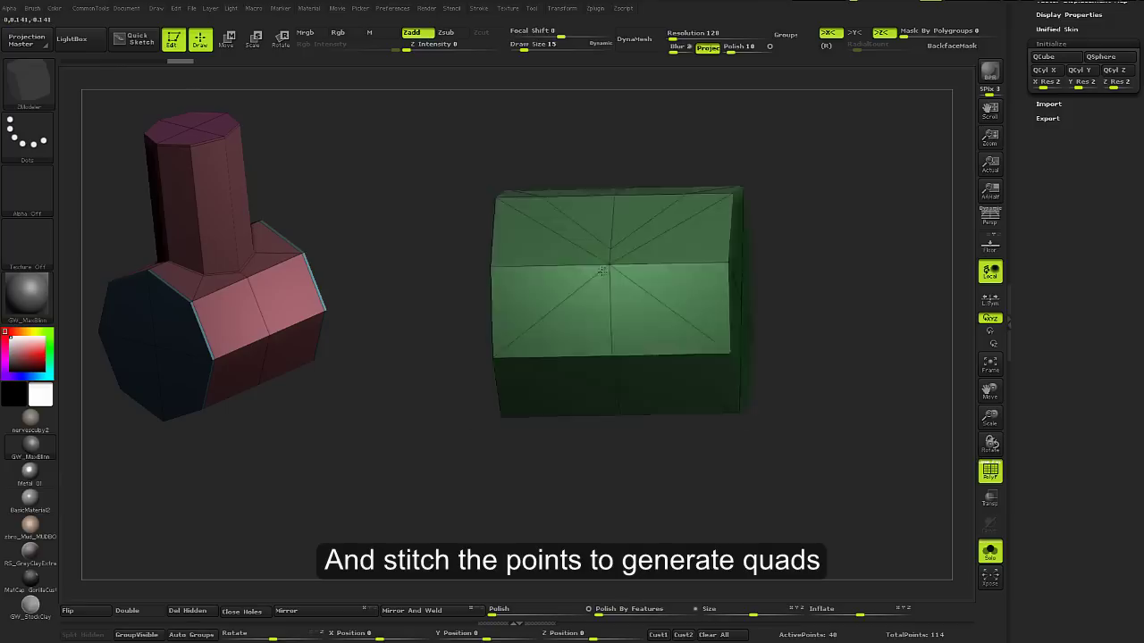
pyautogui.moveTo(626, 420); pyautogui.dragTo(537, 284)
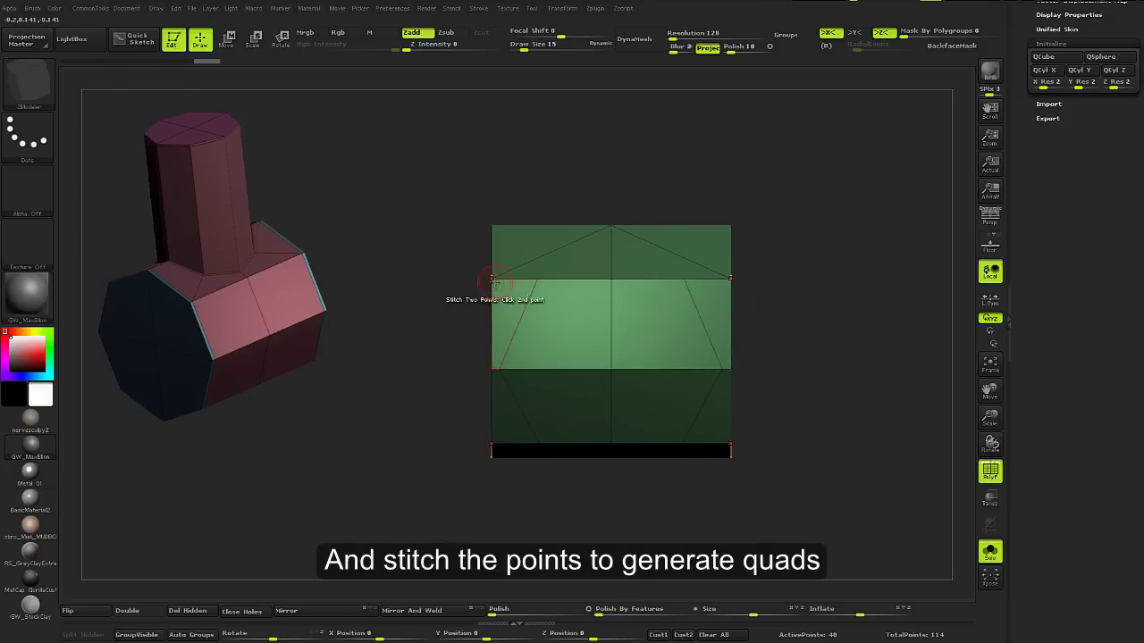
pyautogui.click(492, 280)
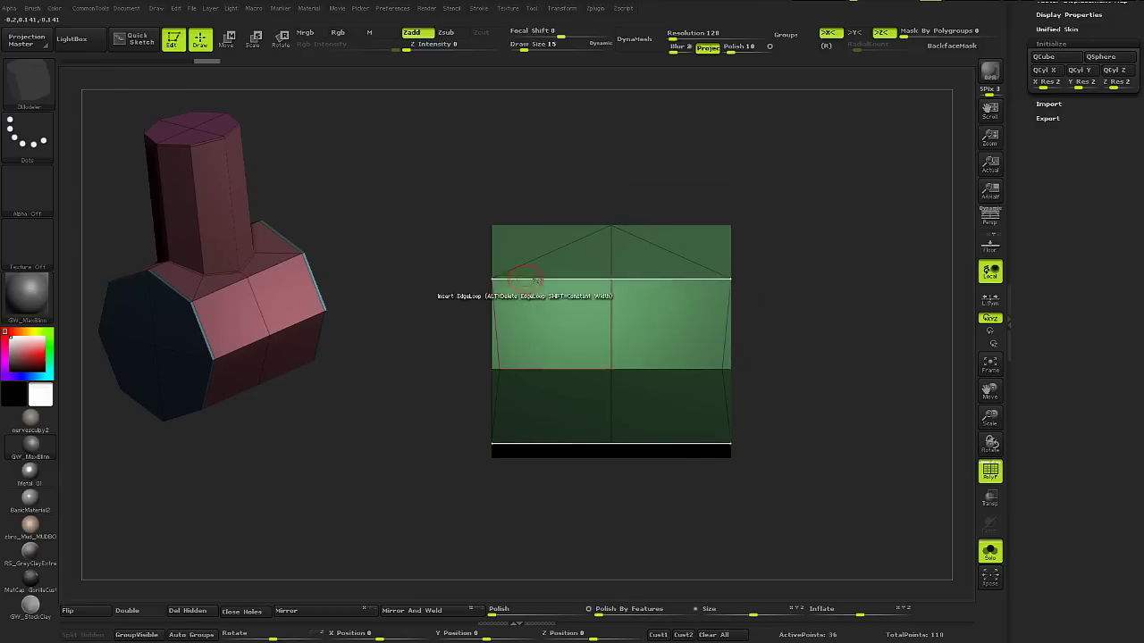
pyautogui.click(485, 349)
pyautogui.moveTo(626, 464)
pyautogui.mouseDown()
pyautogui.moveTo(592, 258)
pyautogui.moveTo(551, 335)
pyautogui.mouseUp()
pyautogui.press('space')
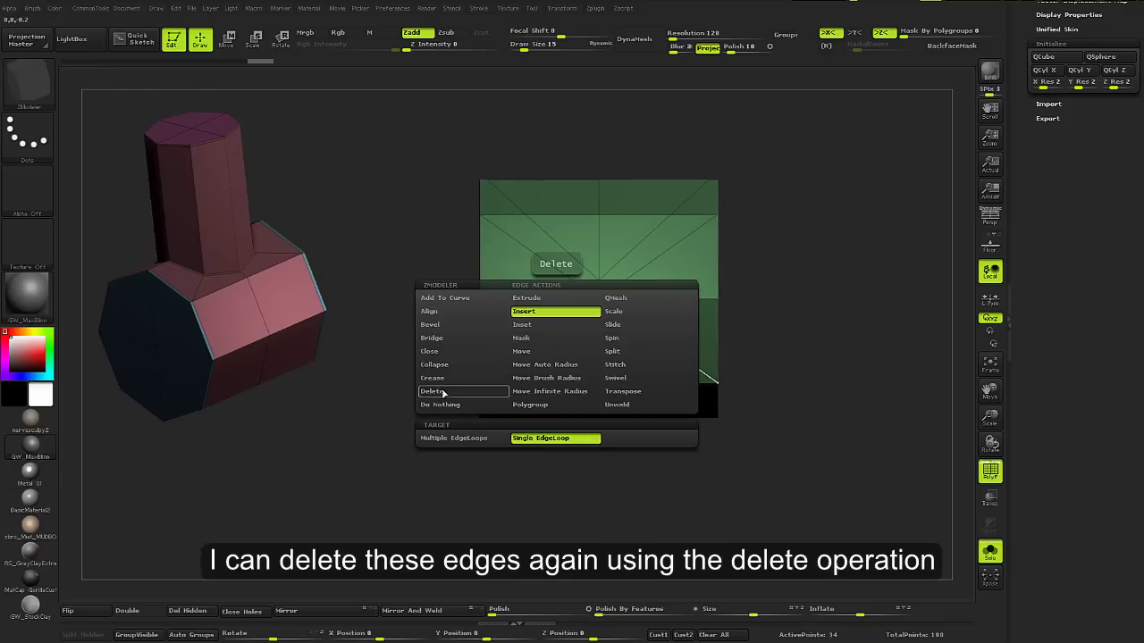
# Try deleting the diagonal edges on the block's face with ZModeler Delete Edge
pyautogui.click(431, 391)
pyautogui.click(581, 340)
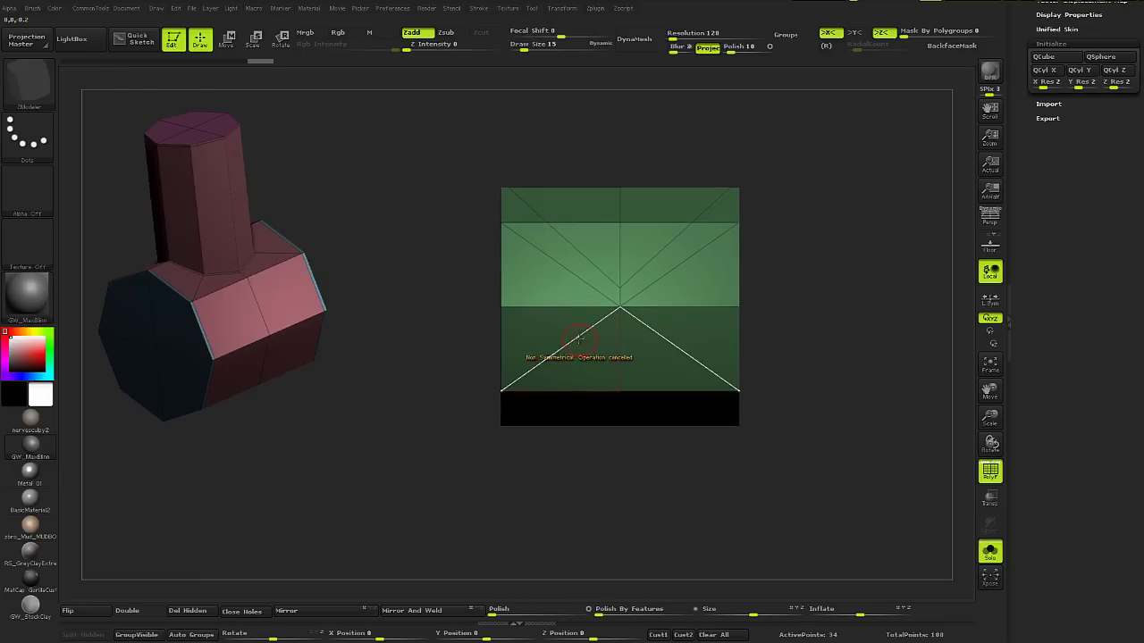
pyautogui.keyDown('shift'); pyautogui.moveTo(606, 340); pyautogui.dragTo(528, 340); pyautogui.keyUp('shift')
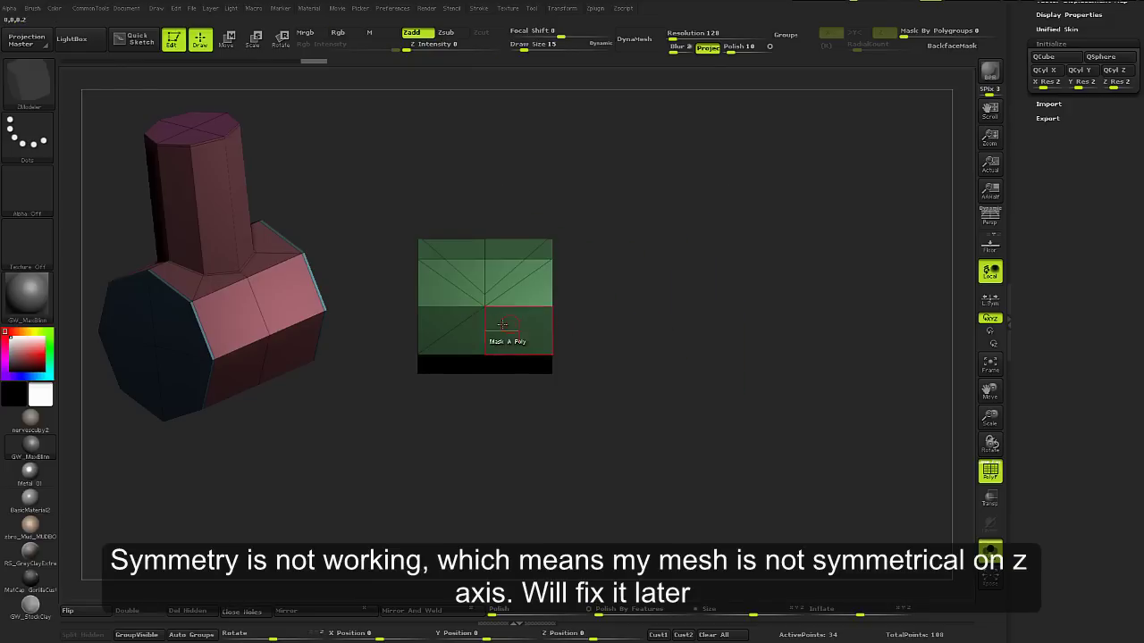
pyautogui.moveTo(457, 322)
pyautogui.mouseDown()
pyautogui.moveTo(577, 329)
pyautogui.moveTo(520, 340)
pyautogui.mouseUp()
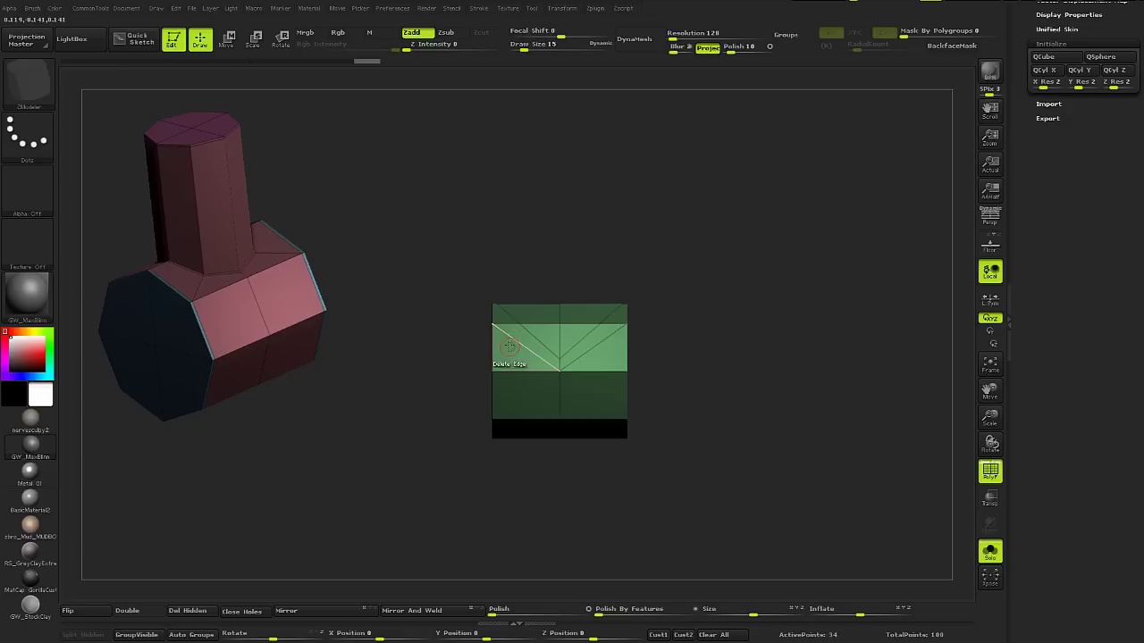
pyautogui.keyDown('alt'); pyautogui.moveTo(520, 339); pyautogui.dragTo(531, 290, button='right'); pyautogui.keyUp('alt')
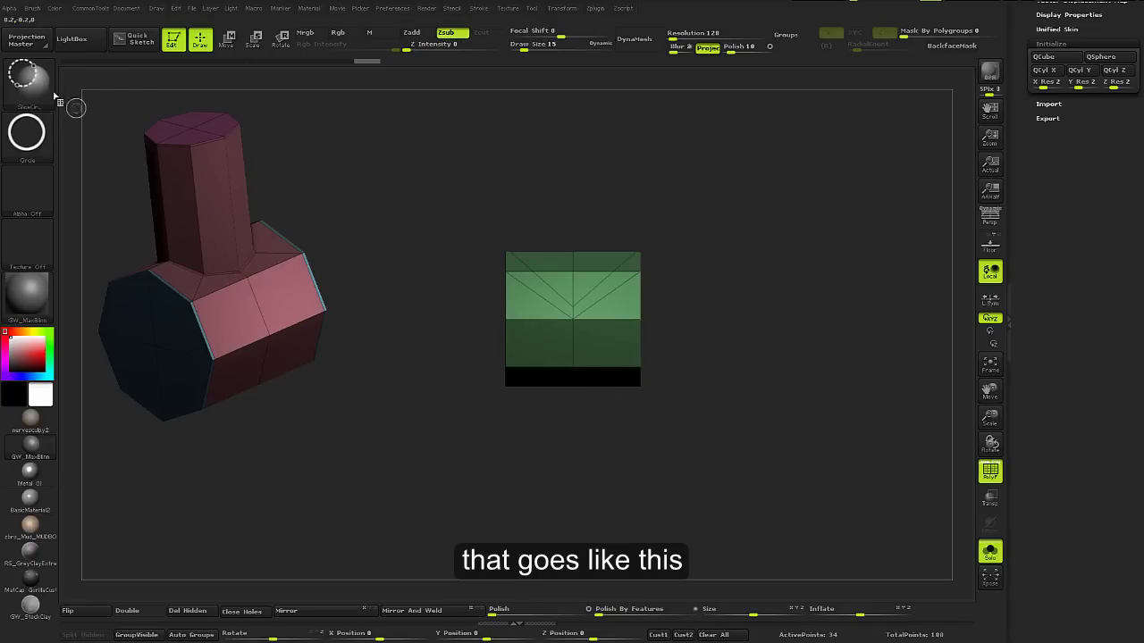
# Cut a vertical line down the block's left side with the SliceCurve brush
pyautogui.keyDown('ctrl'); pyautogui.keyDown('shift'); pyautogui.click(27, 76); pyautogui.keyUp('shift'); pyautogui.keyUp('ctrl')
pyautogui.click(259, 93)
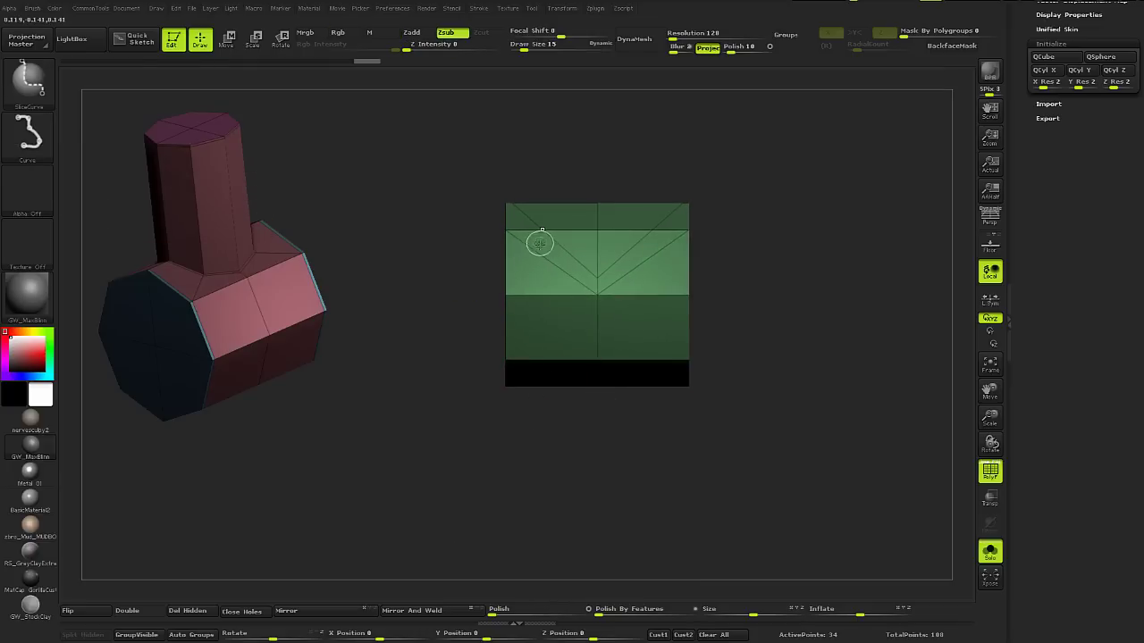
pyautogui.keyDown('ctrl'); pyautogui.keyDown('shift'); pyautogui.moveTo(540, 243); pyautogui.dragTo(546, 473); pyautogui.keyUp('shift'); pyautogui.keyUp('ctrl')
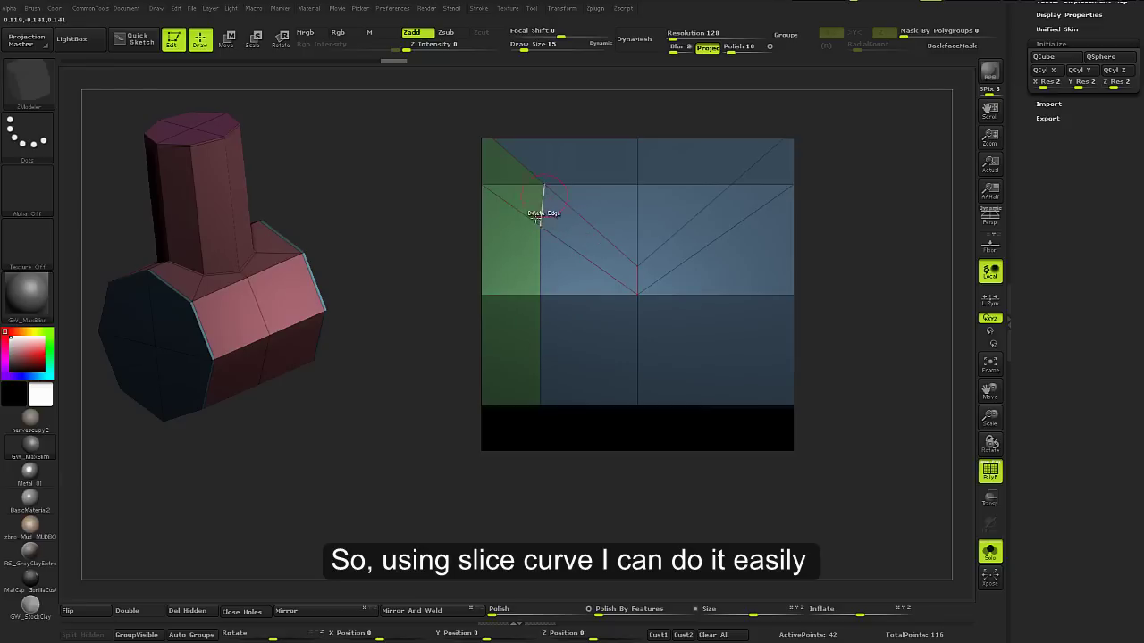
# Stitch the slanted edge point straight down, then Mirror And Weld the left side across X
pyautogui.keyDown('alt'); pyautogui.moveTo(538, 218); pyautogui.dragTo(493, 274, button='right'); pyautogui.keyUp('alt')
pyautogui.click(493, 262)
pyautogui.click(493, 330)
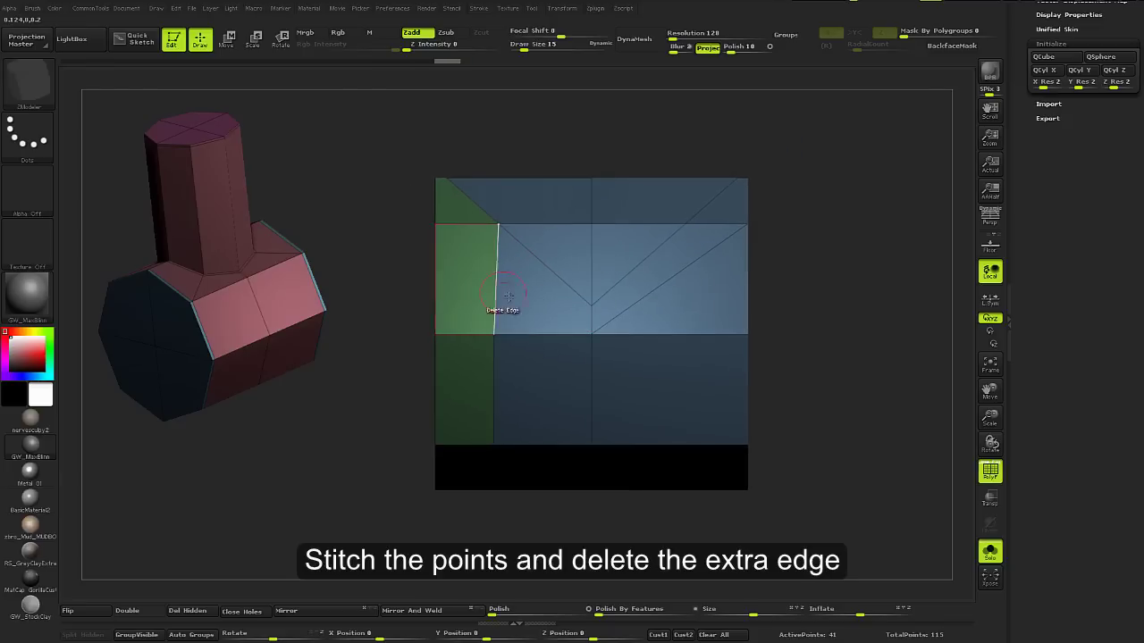
pyautogui.click(432, 616)
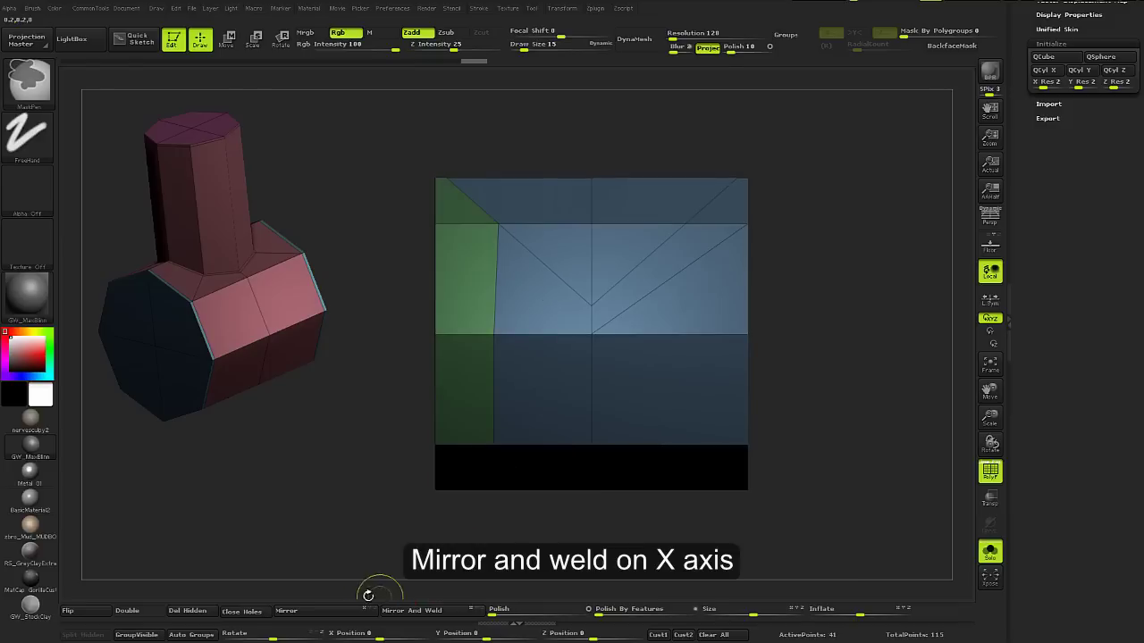
# Mask the left half and Transpose-move the unmasked points to straighten the middle loop, then clear the mask
pyautogui.keyDown('ctrl'); pyautogui.moveTo(482, 480); pyautogui.dragTo(506, 416, button='right'); pyautogui.keyUp('ctrl')
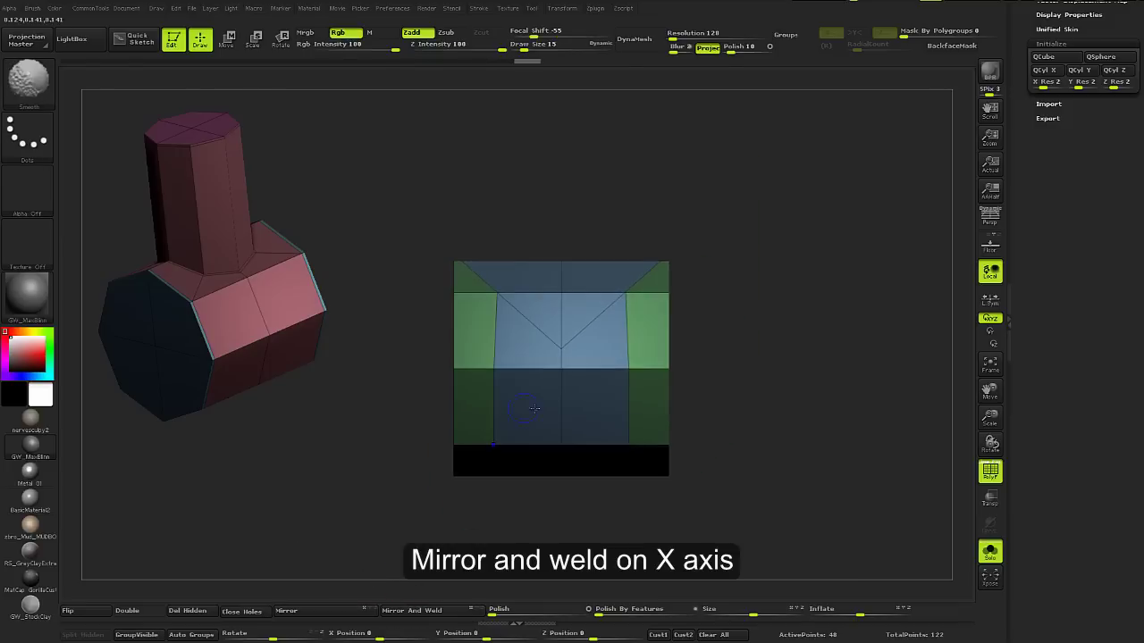
pyautogui.keyDown('ctrl'); pyautogui.moveTo(533, 194); pyautogui.dragTo(506, 480); pyautogui.keyUp('ctrl')
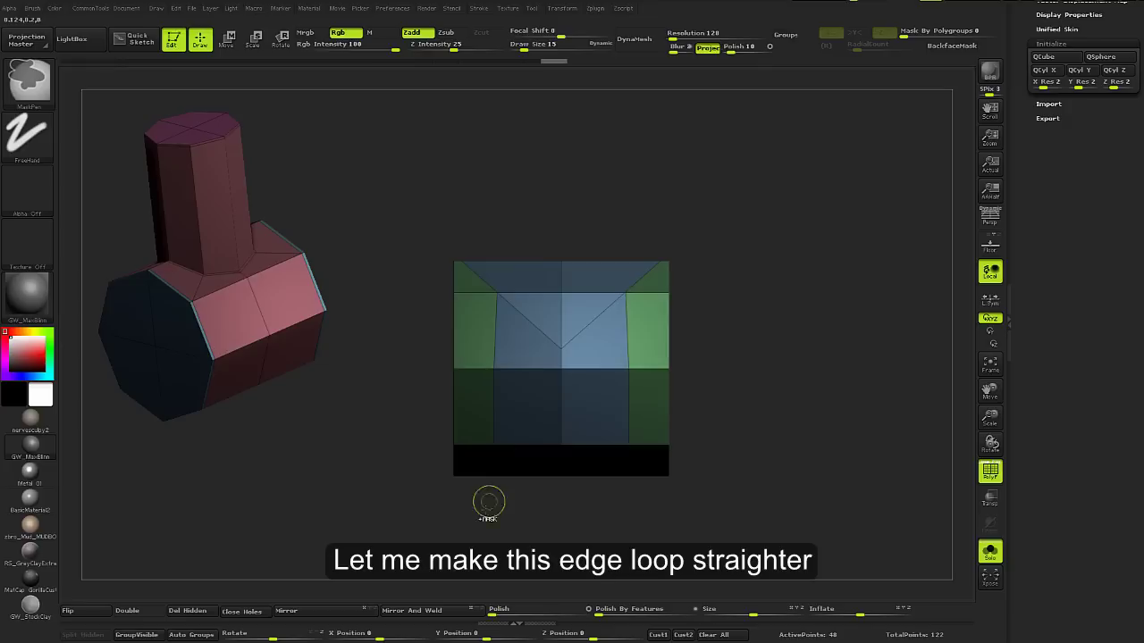
pyautogui.keyDown('ctrl'); pyautogui.moveTo(489, 502); pyautogui.dragTo(459, 385); pyautogui.keyUp('ctrl')
pyautogui.press('w')
pyautogui.moveTo(561, 368)
pyautogui.mouseDown()
pyautogui.moveTo(494, 369)
pyautogui.moveTo(587, 365)
pyautogui.mouseUp()
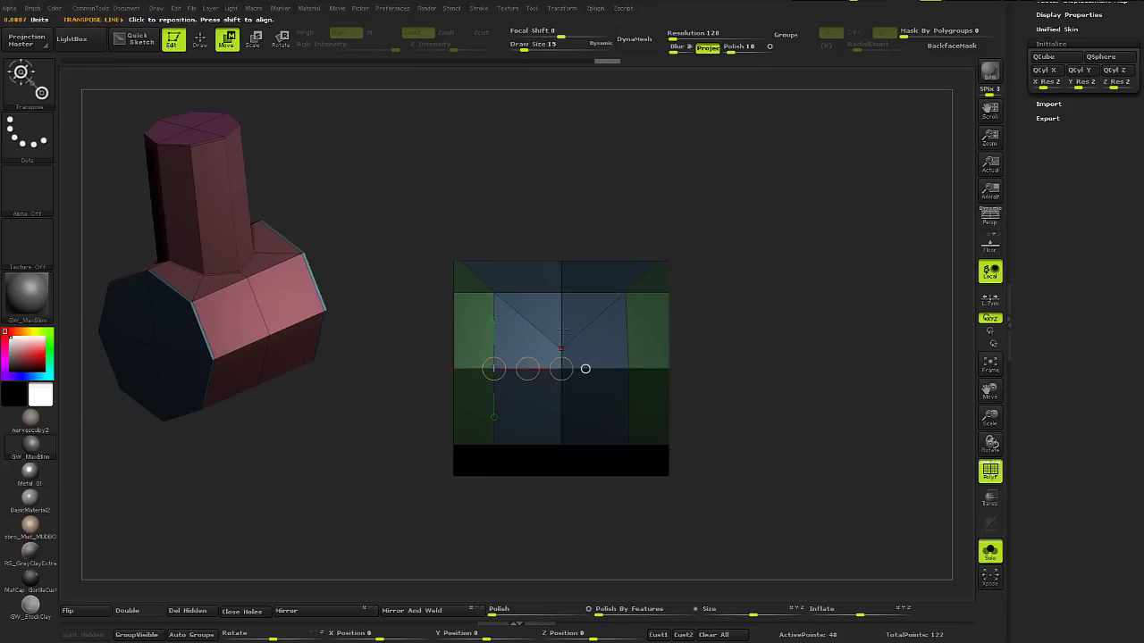
pyautogui.press('q')
pyautogui.hotkey('ctrl', 'shift', 'a')
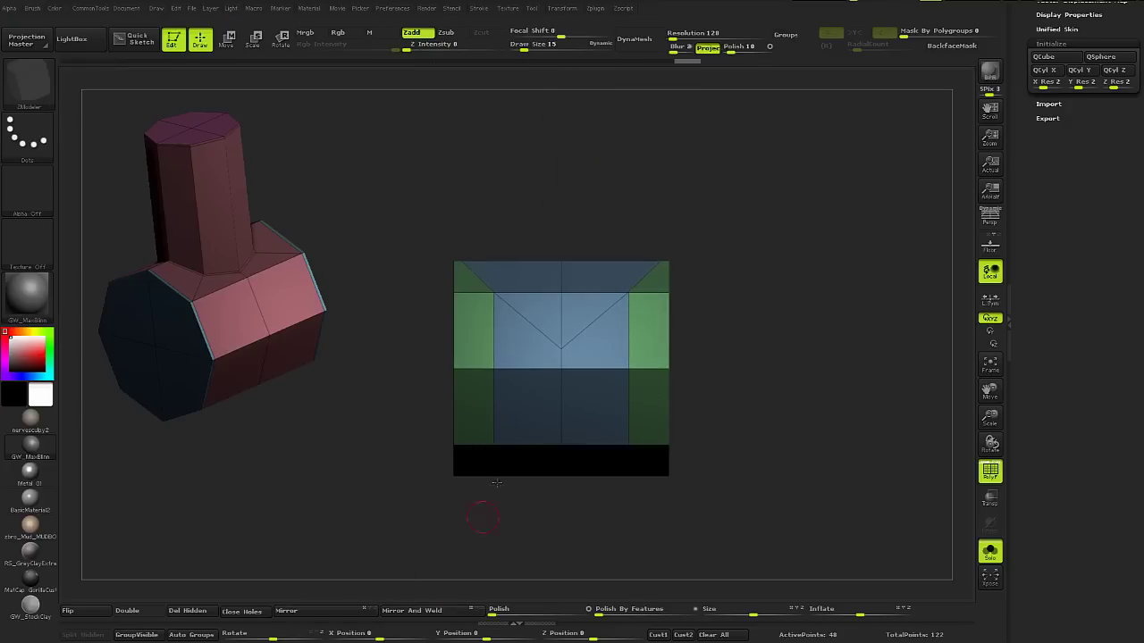
pyautogui.moveTo(472, 503); pyautogui.dragTo(523, 433)
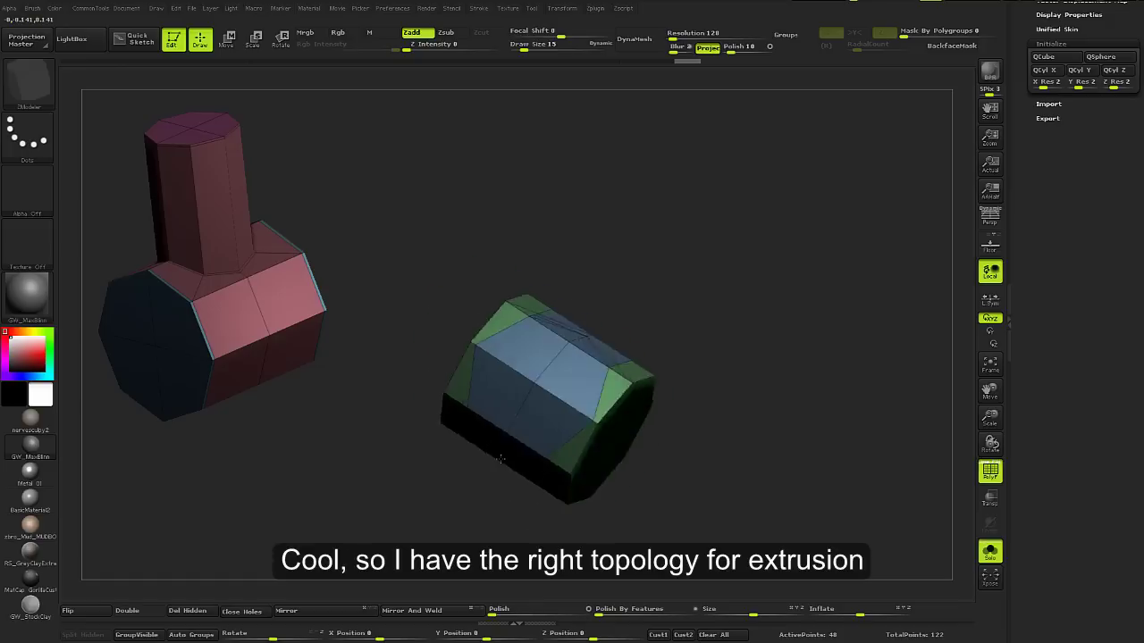
# Delete the extra diagonal edge on the far side of the right mesh, leaving the V-shaped edges
pyautogui.keyDown('ctrl'); pyautogui.moveTo(523, 433); pyautogui.dragTo(530, 417, button='right'); pyautogui.keyUp('ctrl')
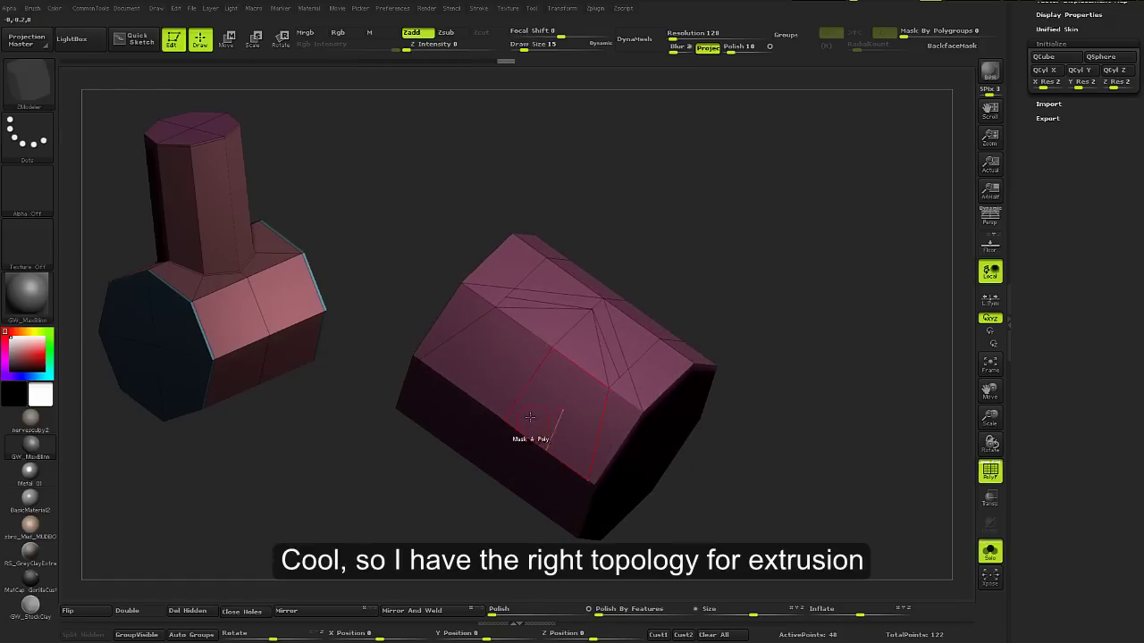
pyautogui.moveTo(593, 306); pyautogui.dragTo(503, 391, button='right')
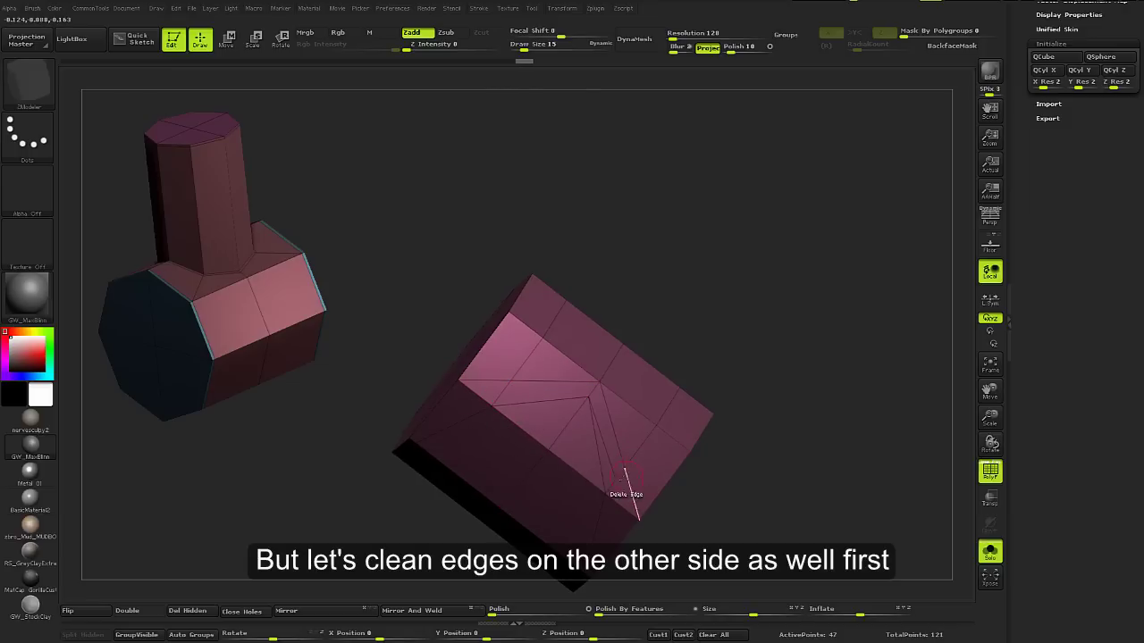
pyautogui.moveTo(607, 490); pyautogui.dragTo(583, 355, button='right')
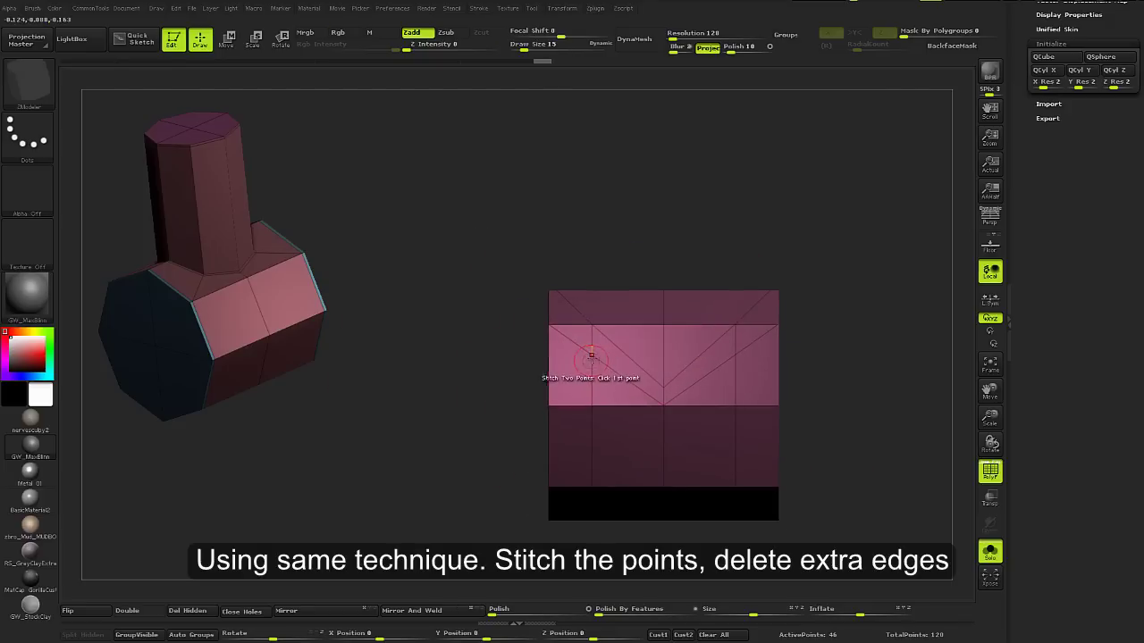
pyautogui.click(752, 377)
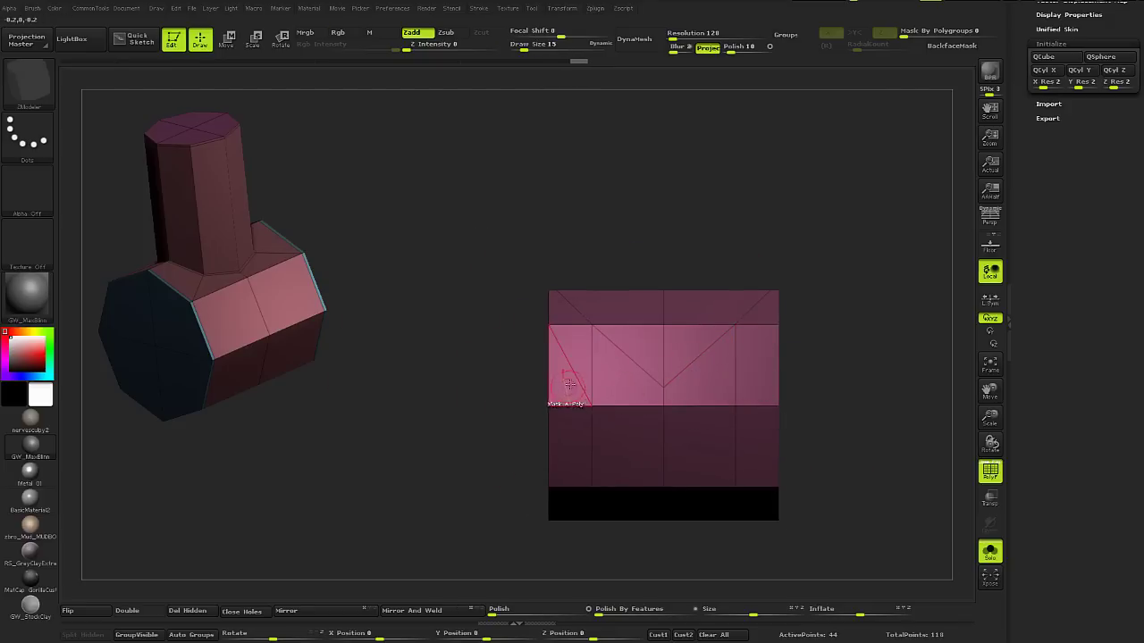
pyautogui.moveTo(616, 374)
pyautogui.mouseDown(button='right')
pyautogui.moveTo(616, 357)
pyautogui.moveTo(697, 391)
pyautogui.mouseUp(button='right')
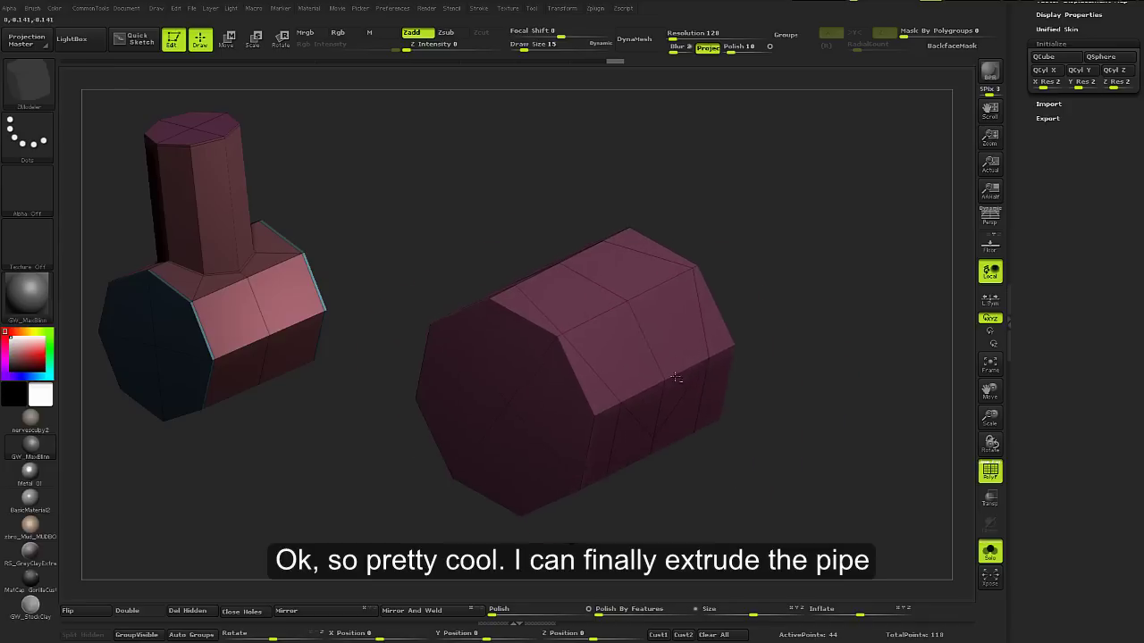
# Mask the polygons around the V face, invert the mask, and pull the face up into a tall branch
pyautogui.click(630, 364)
pyautogui.moveTo(630, 363); pyautogui.dragTo(582, 242, button='right')
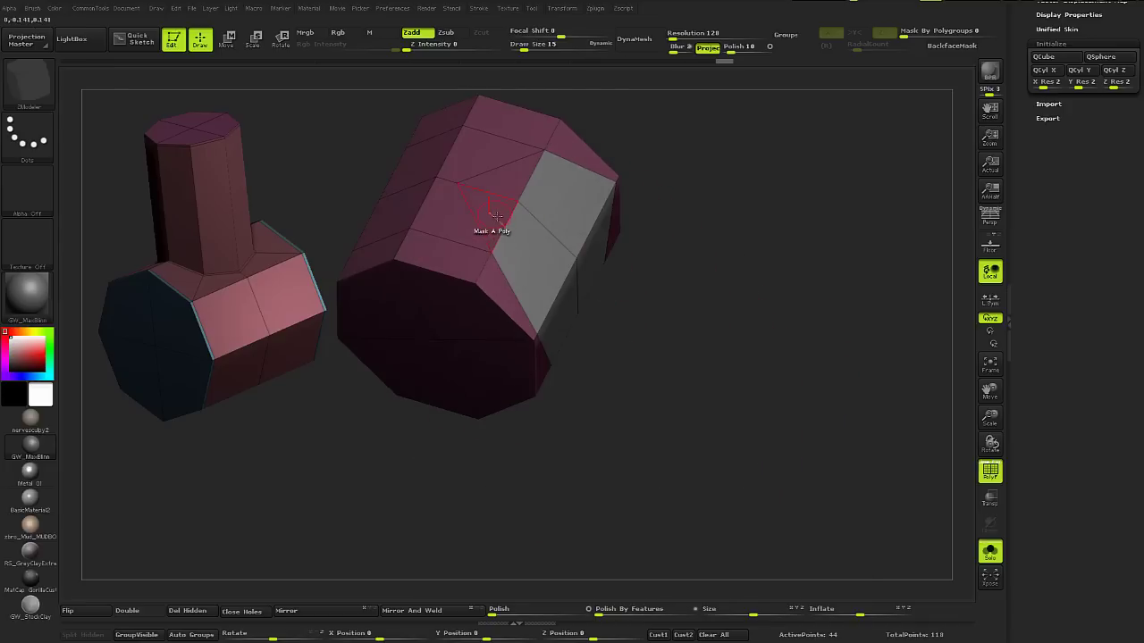
pyautogui.click(496, 216)
pyautogui.moveTo(496, 216)
pyautogui.mouseDown(button='right')
pyautogui.moveTo(585, 259)
pyautogui.moveTo(686, 268)
pyautogui.mouseUp(button='right')
pyautogui.keyDown('shift'); pyautogui.moveTo(613, 268); pyautogui.dragTo(708, 289, button='right'); pyautogui.keyUp('shift')
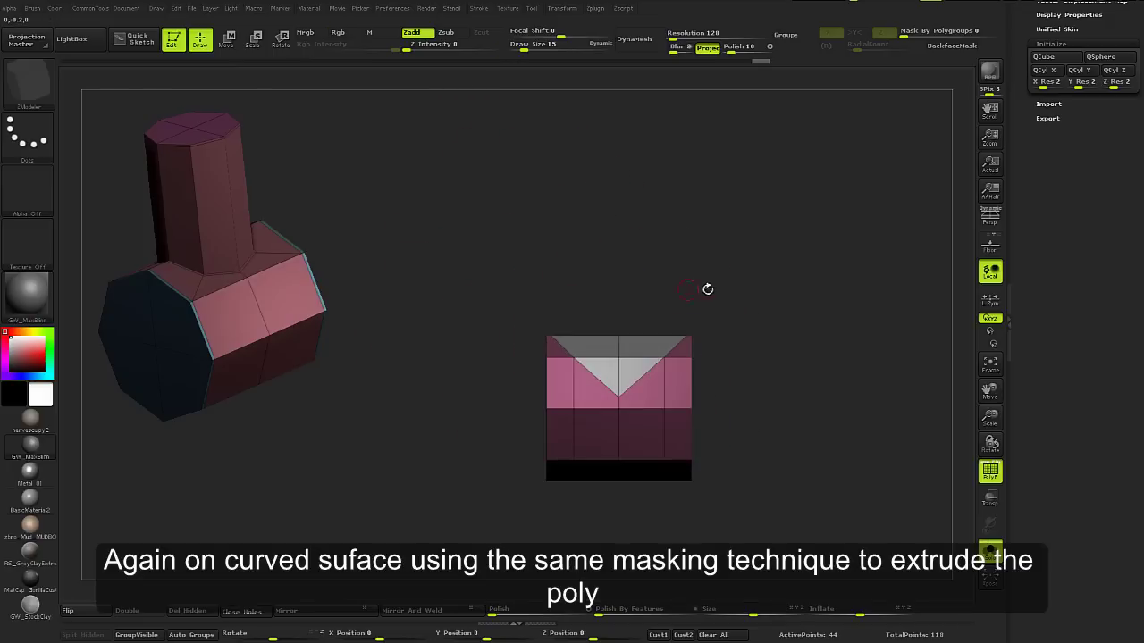
pyautogui.press('space')
pyautogui.keyDown('ctrl'); pyautogui.click(730, 320); pyautogui.keyUp('ctrl')
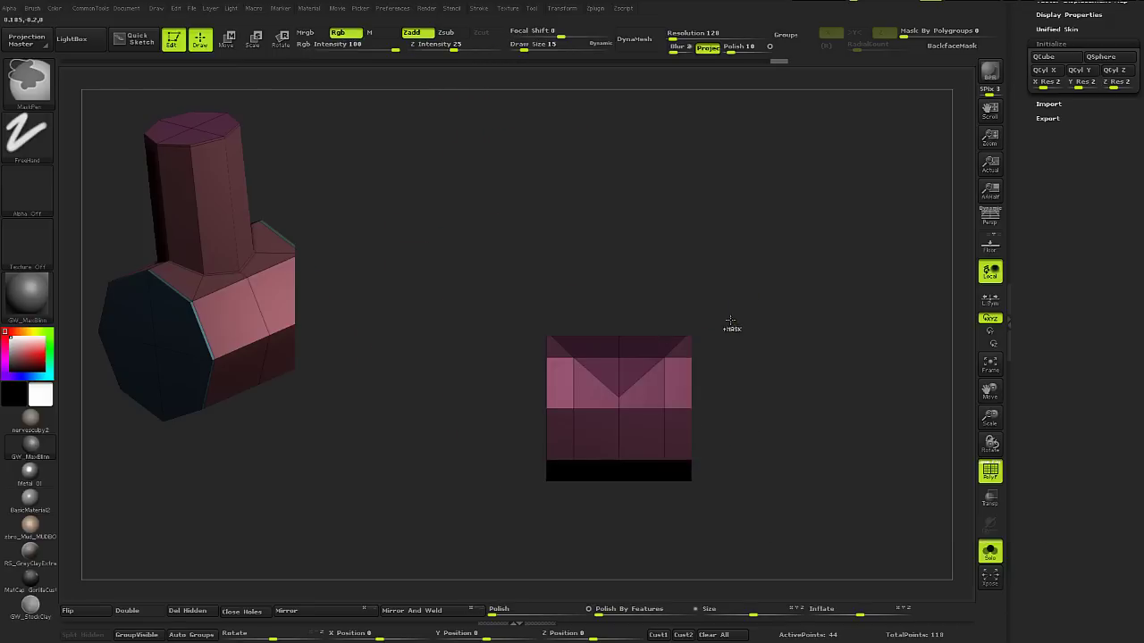
pyautogui.press('w')
pyautogui.moveTo(618, 401); pyautogui.dragTo(618, 220)
pyautogui.moveTo(617, 319); pyautogui.dragTo(617, 135)
# Rectangle-mask around the branch top and scale its points flat to one level
pyautogui.press('q')
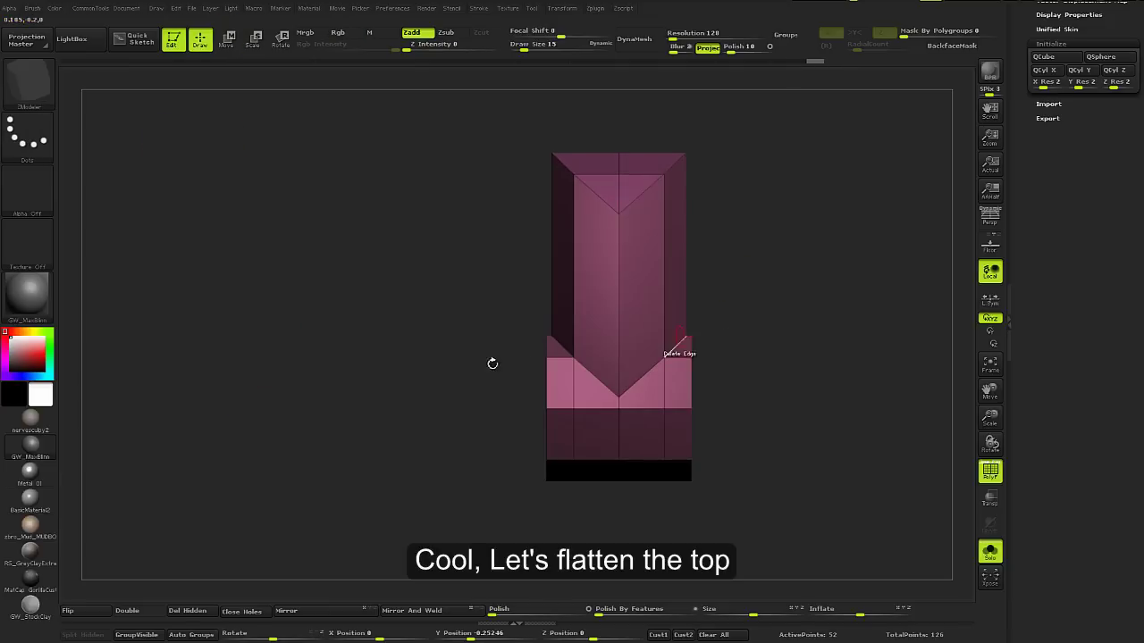
pyautogui.moveTo(452, 385); pyautogui.dragTo(608, 279)
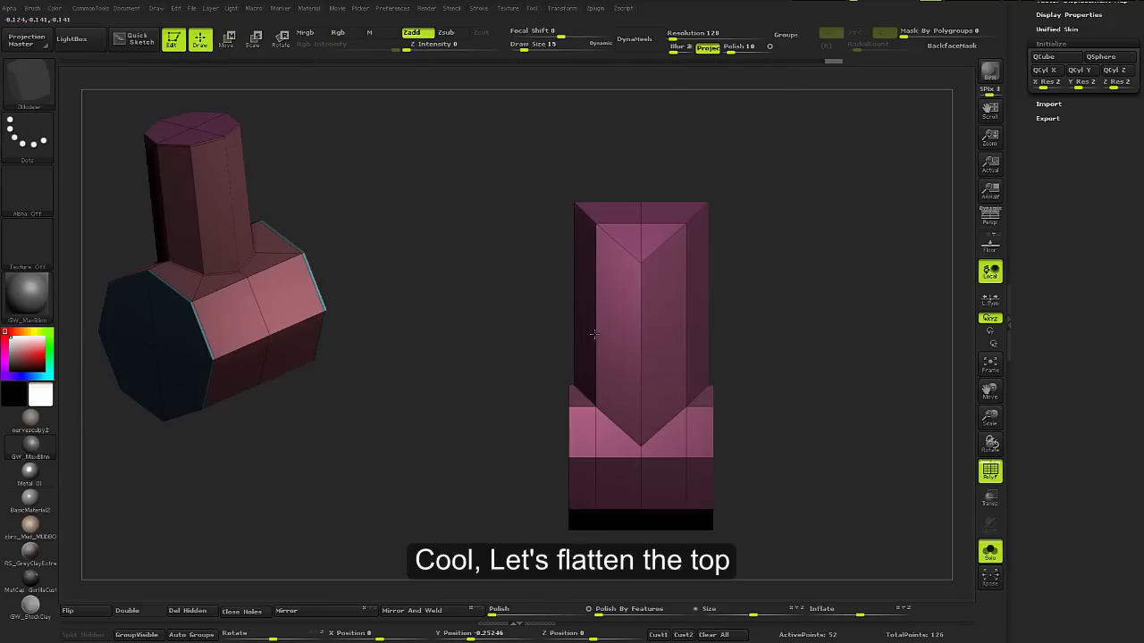
pyautogui.hotkey('ctrl', 'shift')
pyautogui.keyDown('ctrl'); pyautogui.moveTo(530, 140); pyautogui.dragTo(762, 281); pyautogui.keyUp('ctrl')
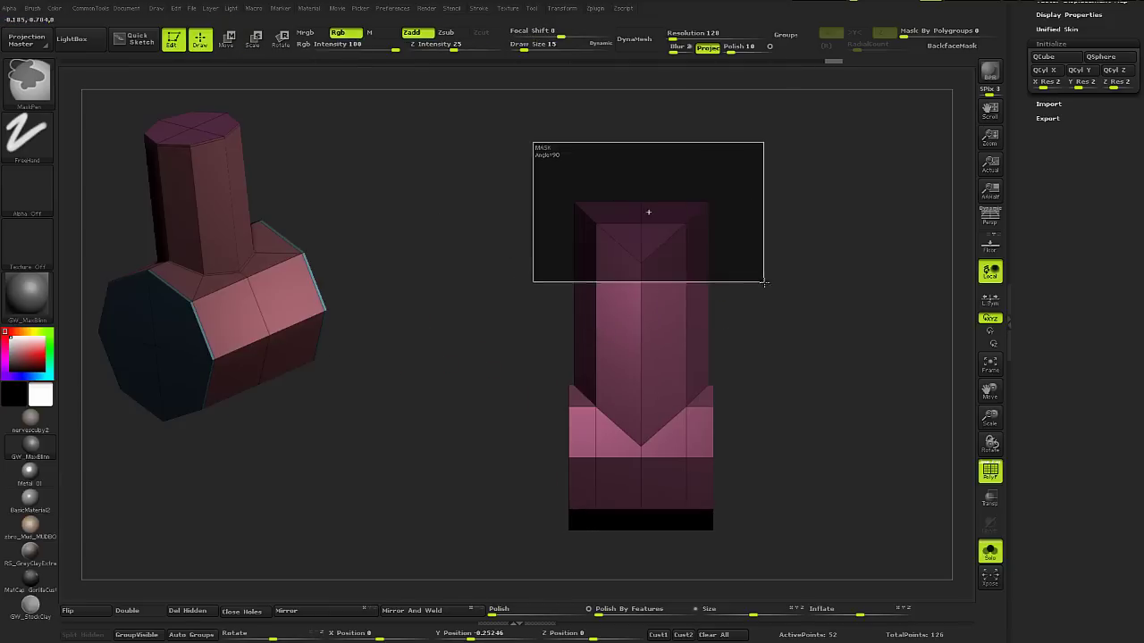
pyautogui.keyDown('ctrl'); pyautogui.click(761, 273); pyautogui.keyUp('ctrl')
pyautogui.press('w')
pyautogui.moveTo(641, 445)
pyautogui.mouseDown()
pyautogui.moveTo(641, 118)
pyautogui.moveTo(641, 264)
pyautogui.mouseUp()
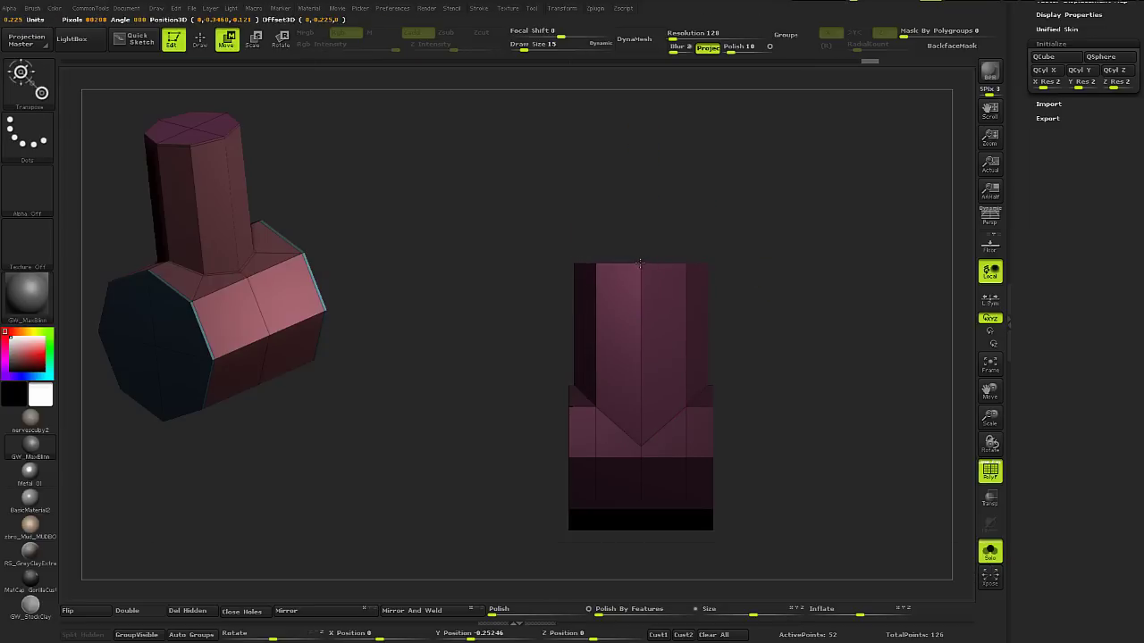
# Clip the branch top along a level line with the ClipCurve brush, leaving 125 points
pyautogui.press('q')
pyautogui.keyDown('ctrl'); pyautogui.click(766, 200); pyautogui.keyUp('ctrl')
pyautogui.press('b')
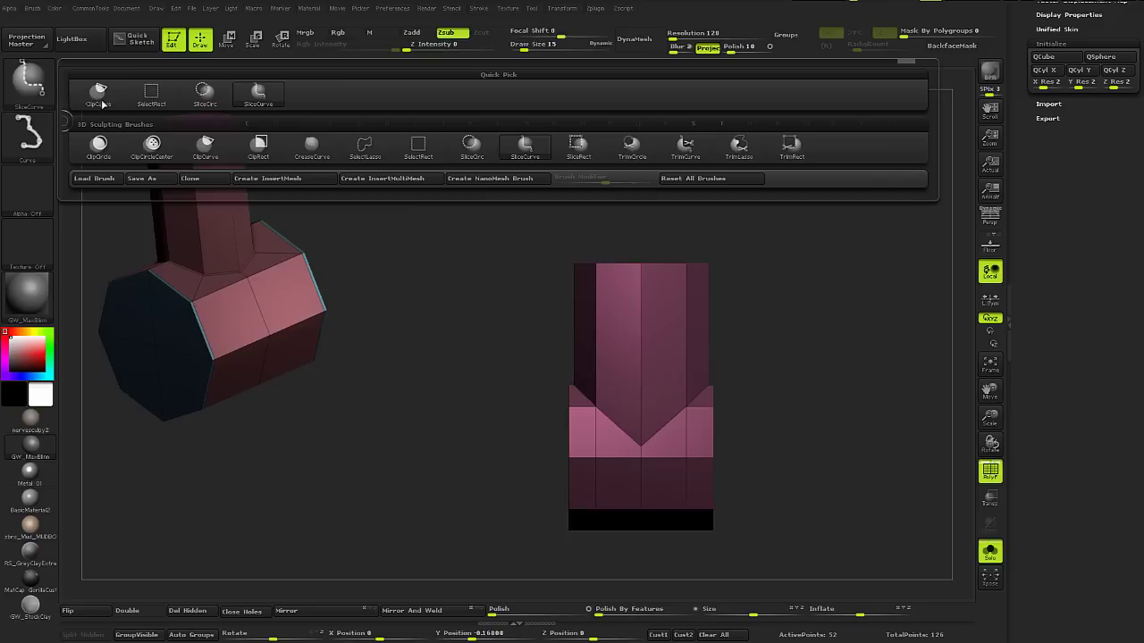
pyautogui.click(100, 93)
pyautogui.moveTo(543, 267)
pyautogui.keyDown('ctrl'); pyautogui.keyDown('shift'); pyautogui.mouseDown()
pyautogui.moveTo(829, 265)
pyautogui.moveTo(636, 407)
pyautogui.moveTo(656, 409)
pyautogui.mouseUp(); pyautogui.keyUp('shift'); pyautogui.keyUp('ctrl')
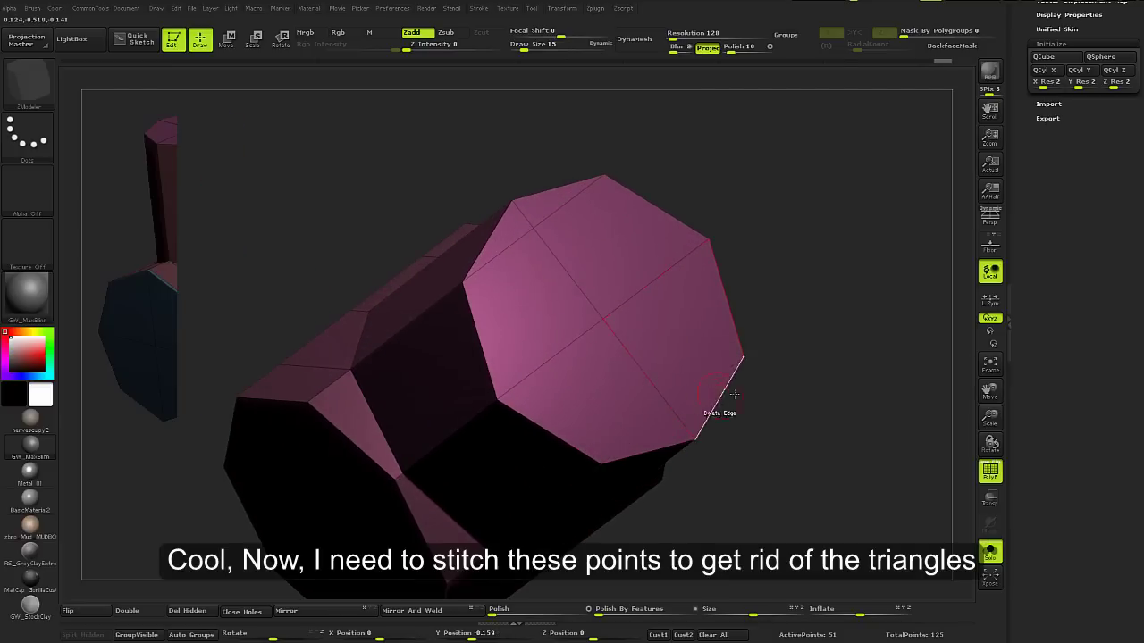
# Stitch the leftover junction vertex on the column cap, bringing the mesh to 124 points
pyautogui.moveTo(733, 393); pyautogui.dragTo(669, 240)
pyautogui.click(634, 218)
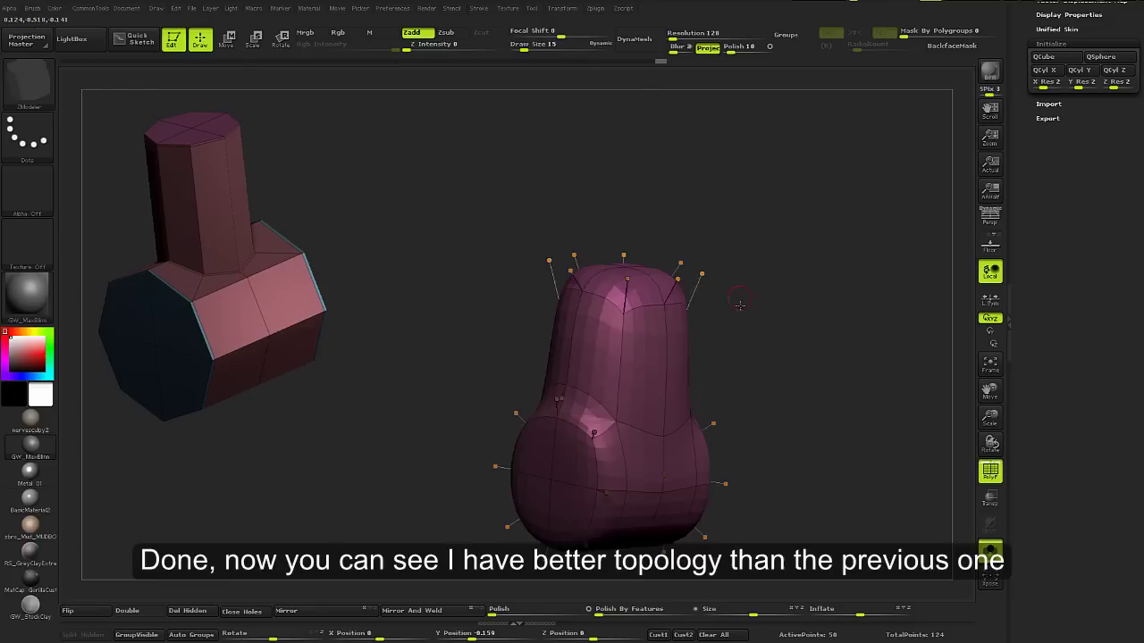
pyautogui.moveTo(739, 305)
pyautogui.mouseDown()
pyautogui.moveTo(724, 317)
pyautogui.moveTo(664, 306)
pyautogui.mouseUp()
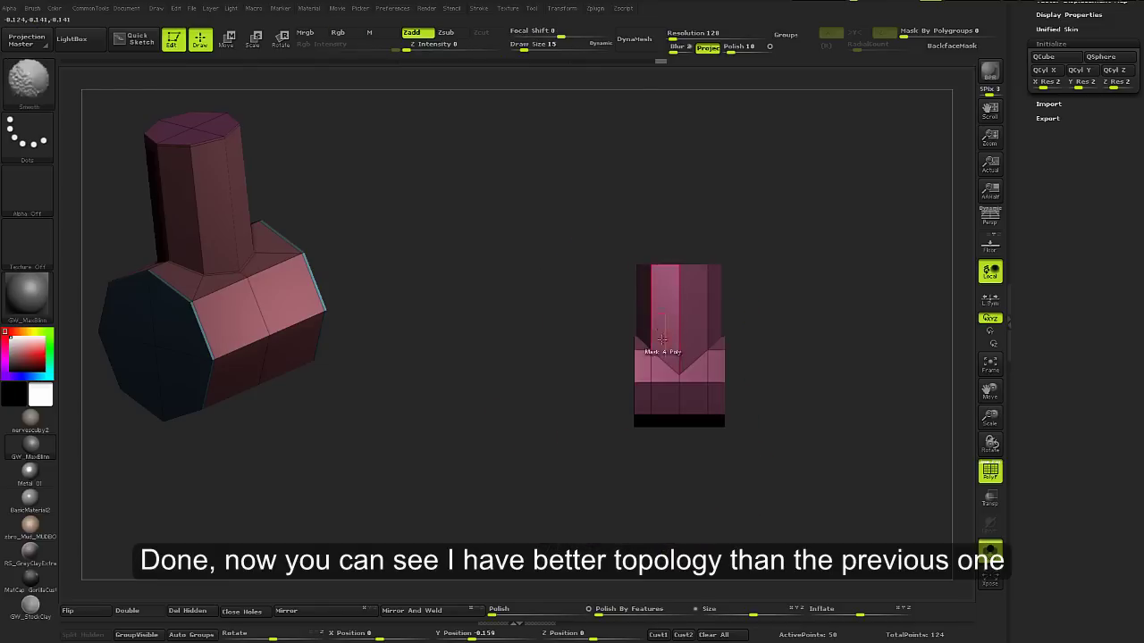
pyautogui.scroll(5, 664, 306)
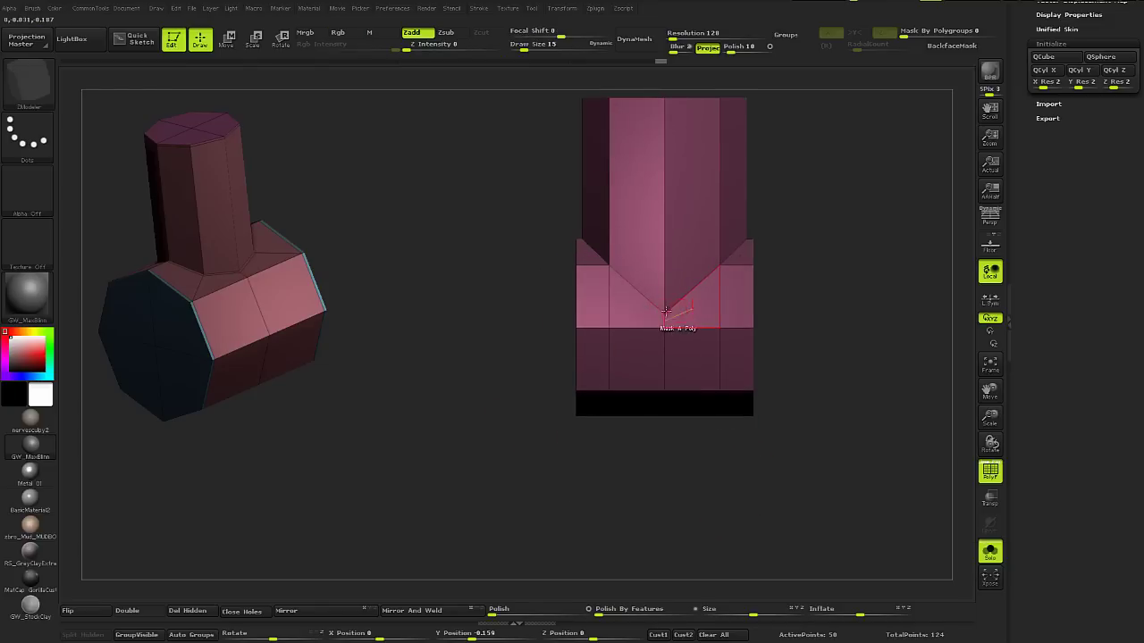
pyautogui.moveTo(758, 304)
pyautogui.mouseDown()
pyautogui.moveTo(745, 288)
pyautogui.moveTo(703, 287)
pyautogui.mouseUp()
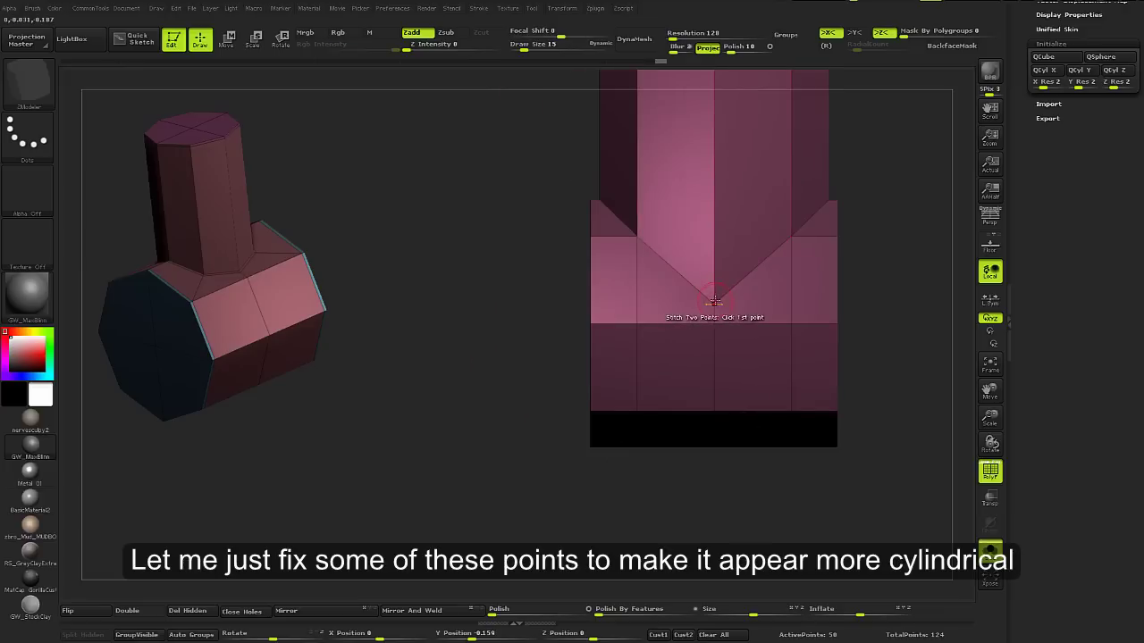
pyautogui.press('space')
pyautogui.click(766, 311)
pyautogui.click(713, 297)
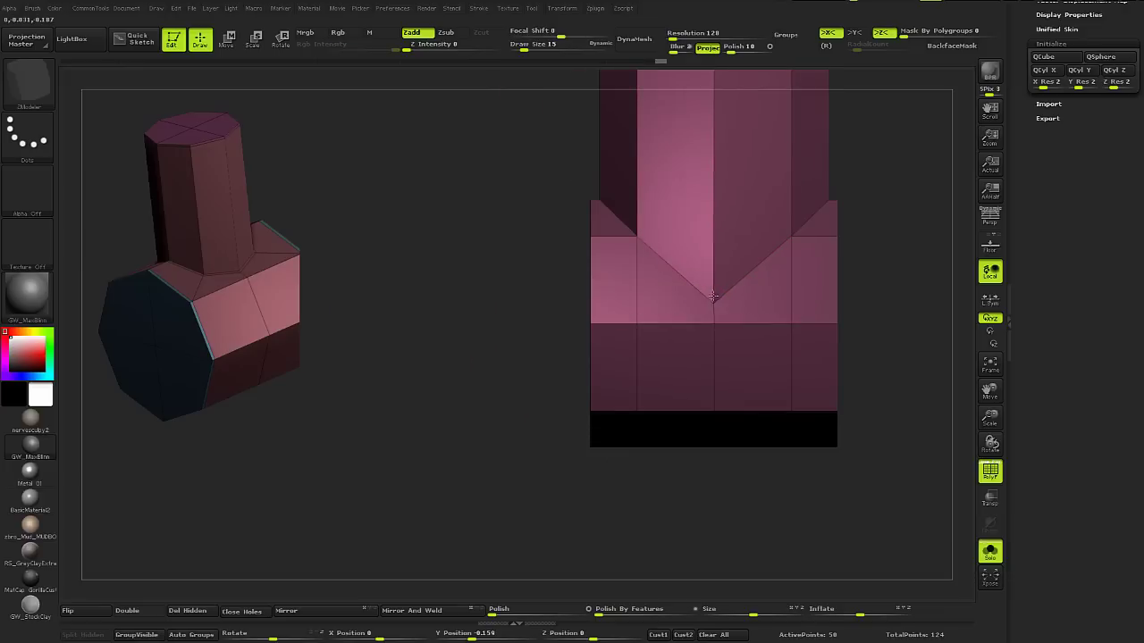
pyautogui.moveTo(715, 318); pyautogui.dragTo(754, 294)
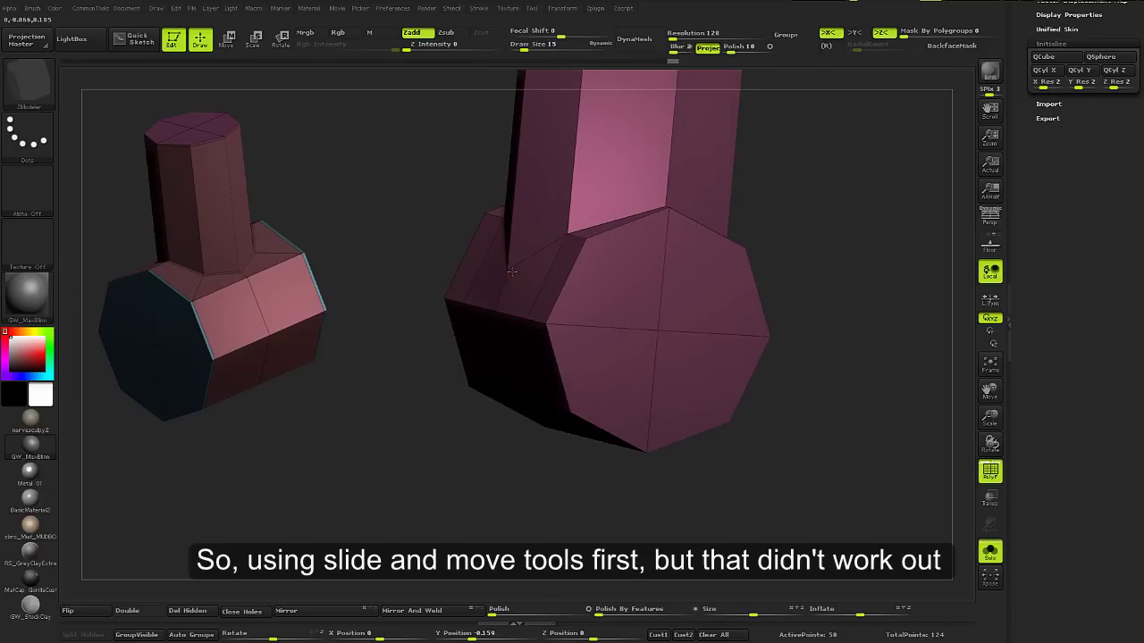
pyautogui.moveTo(518, 275)
pyautogui.mouseDown()
pyautogui.moveTo(577, 331)
pyautogui.moveTo(500, 309)
pyautogui.mouseUp()
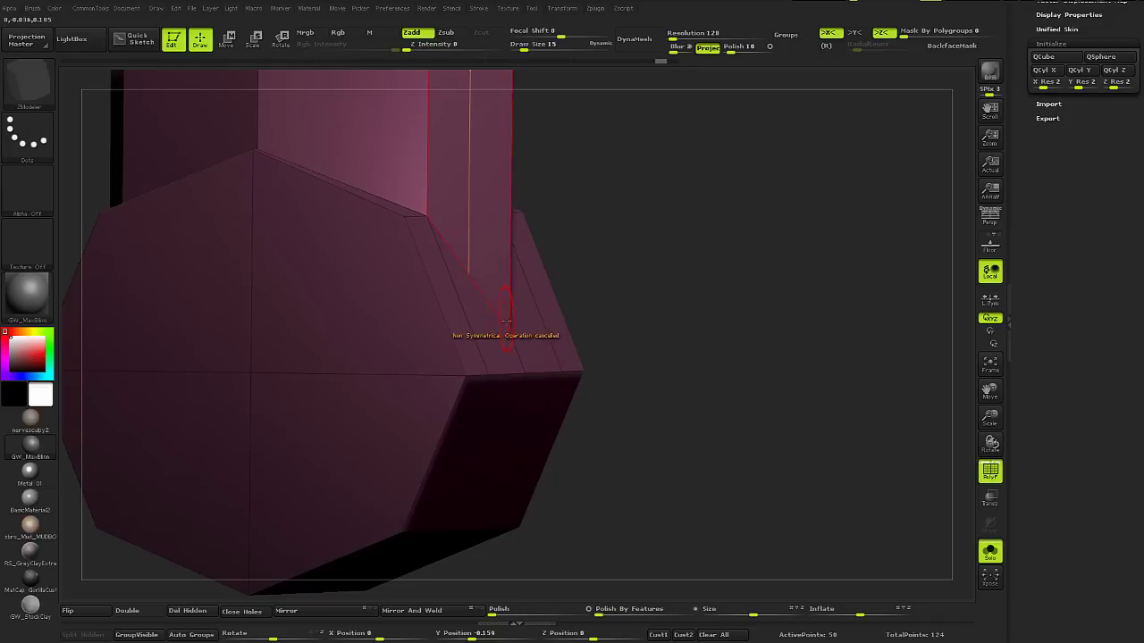
pyautogui.moveTo(506, 320)
pyautogui.mouseDown()
pyautogui.moveTo(607, 346)
pyautogui.moveTo(606, 308)
pyautogui.mouseUp()
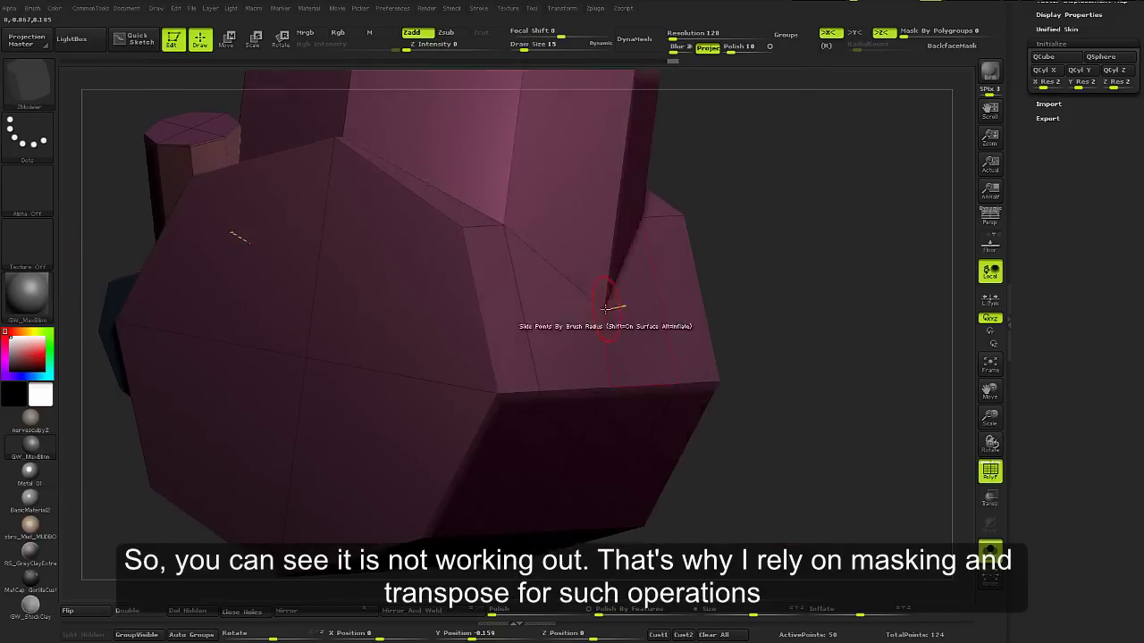
pyautogui.keyDown('ctrl'); pyautogui.keyDown('shift'); pyautogui.click(605, 308); pyautogui.keyUp('shift'); pyautogui.keyUp('ctrl')
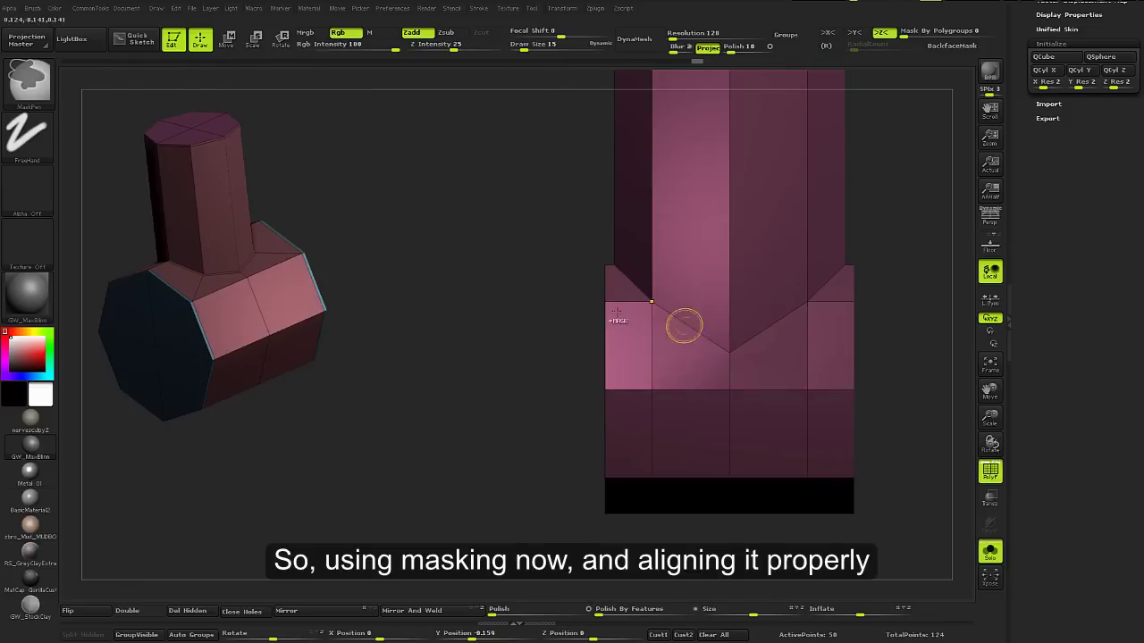
# Mask the right model and Transpose-stretch it horizontally, undoing and redoing the resize
pyautogui.moveTo(684, 325); pyautogui.dragTo(742, 327)
pyautogui.keyDown('ctrl'); pyautogui.click(742, 327); pyautogui.keyUp('ctrl')
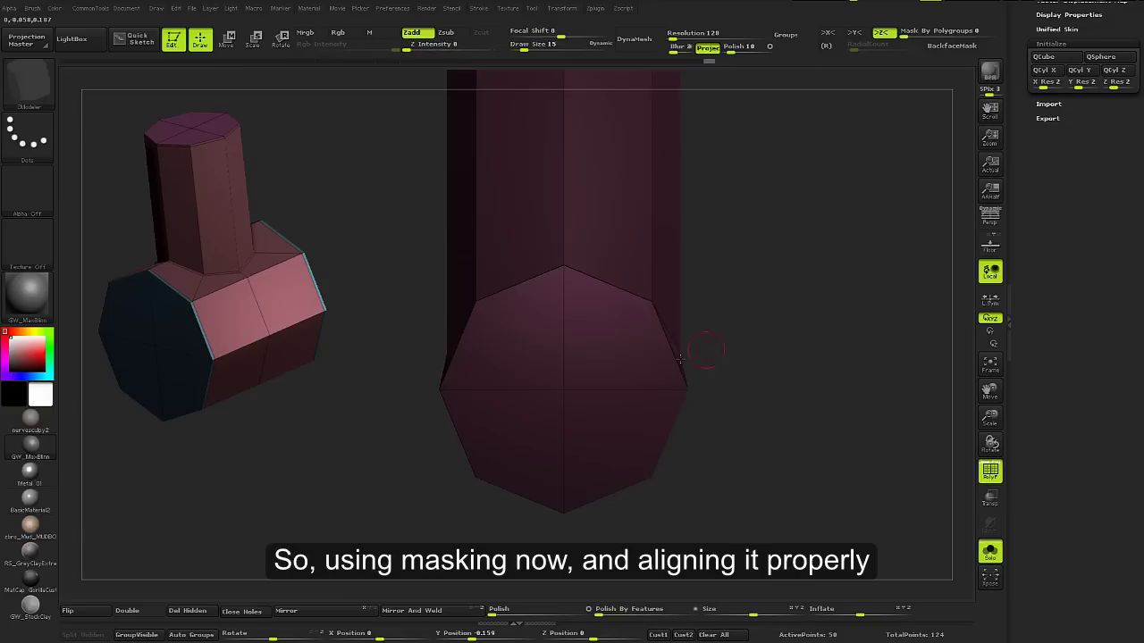
pyautogui.press('w')
pyautogui.moveTo(563, 388); pyautogui.dragTo(797, 387)
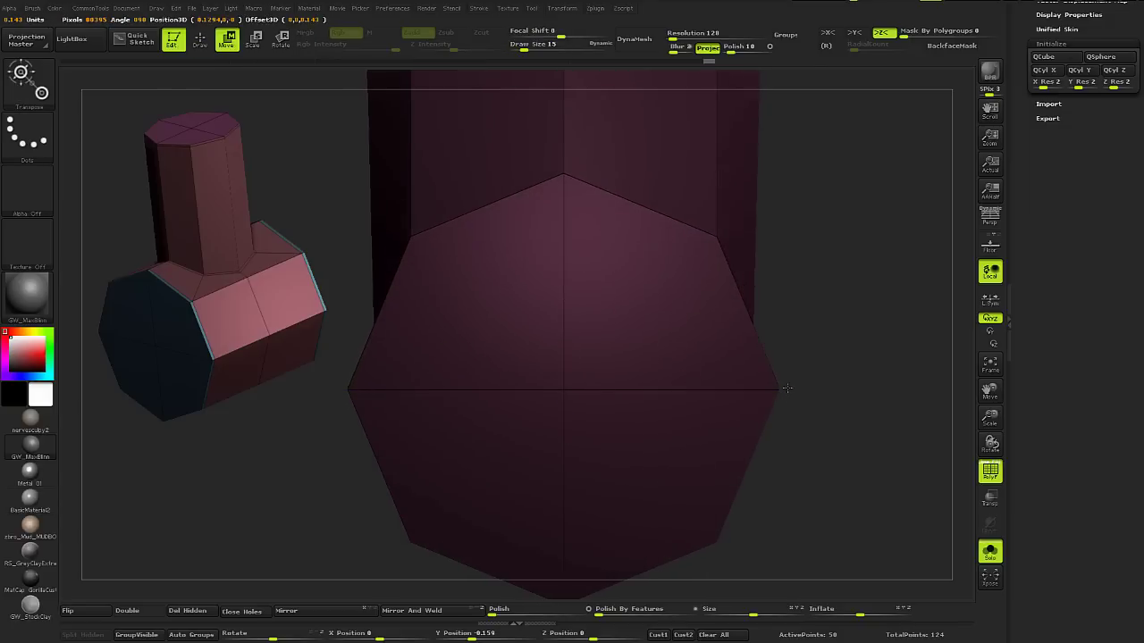
pyautogui.hotkey('ctrl', 'z')
pyautogui.hotkey('ctrl', 'z')
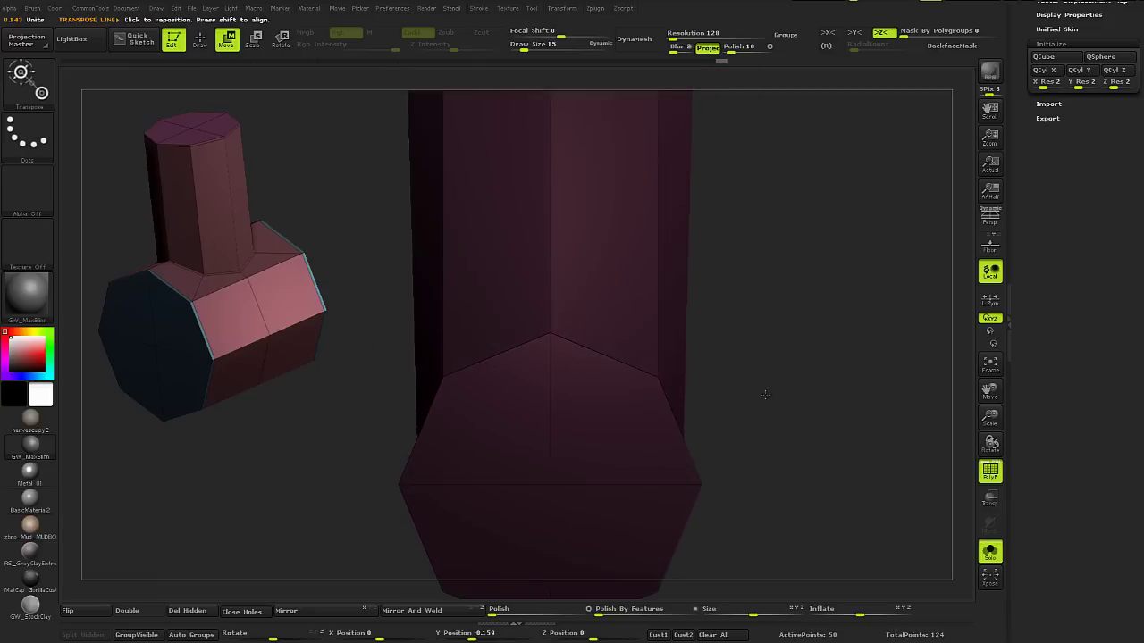
pyautogui.hotkey('ctrl', 'z')
pyautogui.hotkey('ctrl', 'z')
pyautogui.hotkey('ctrl', 'shift', 'z')
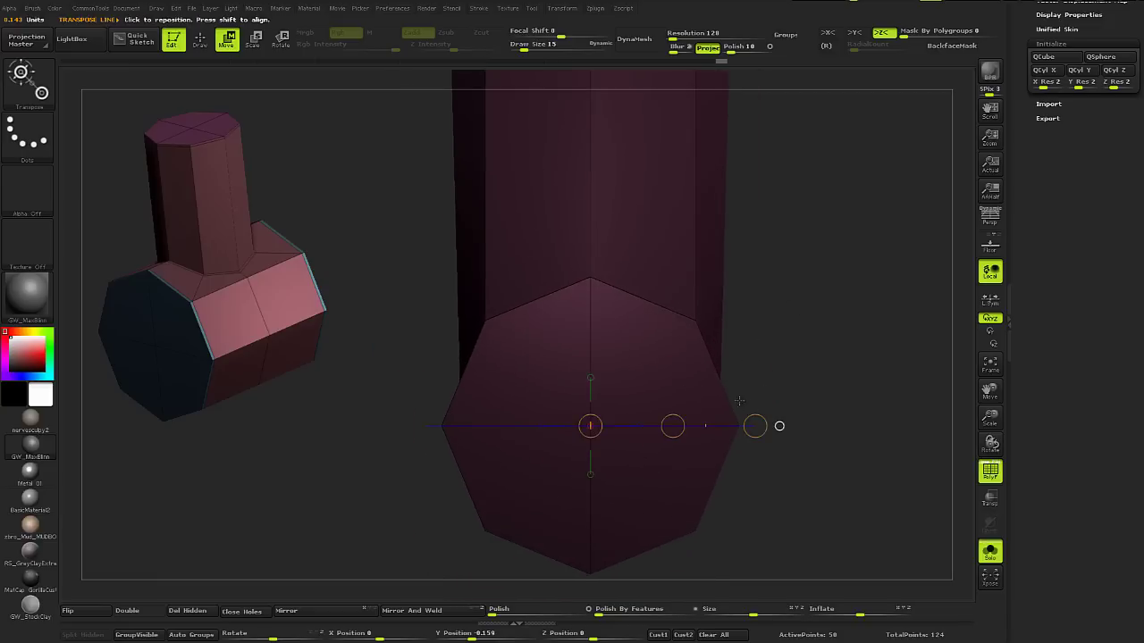
pyautogui.hotkey('ctrl', 'shift', 'z')
# Scale the junction points with Transpose so the V seam fits the octagon, then clear the mask
pyautogui.moveTo(733, 491); pyautogui.dragTo(736, 492)
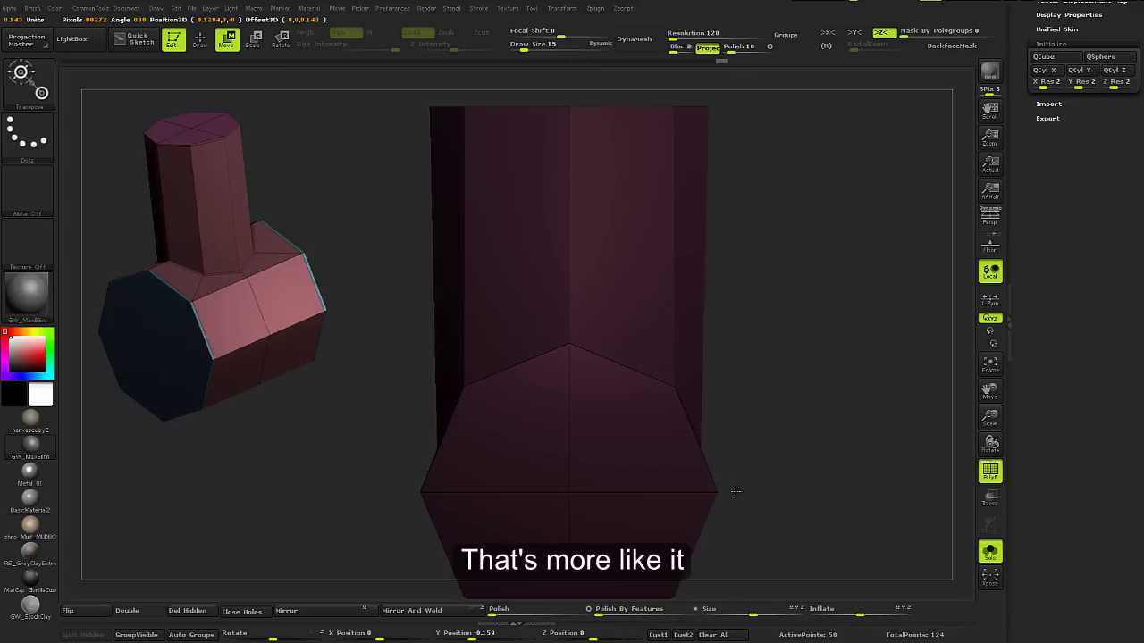
pyautogui.click(736, 491)
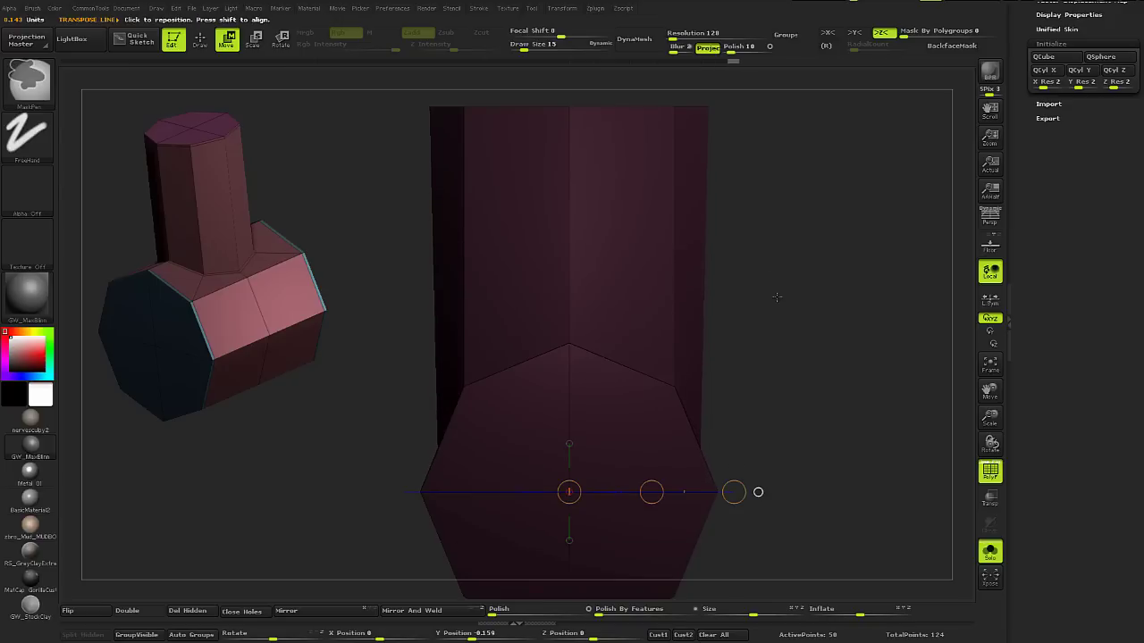
pyautogui.hotkey('ctrl', 'shift', 'z')
pyautogui.hotkey('ctrl', 'shift', 'z')
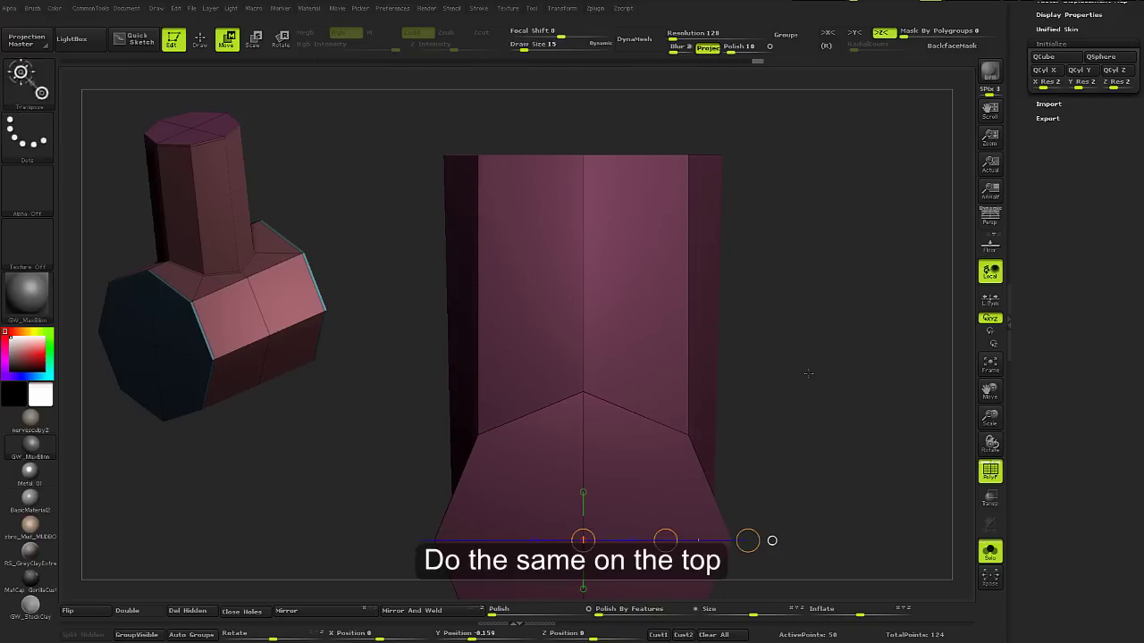
pyautogui.keyDown('ctrl'); pyautogui.click(751, 540); pyautogui.keyUp('ctrl')
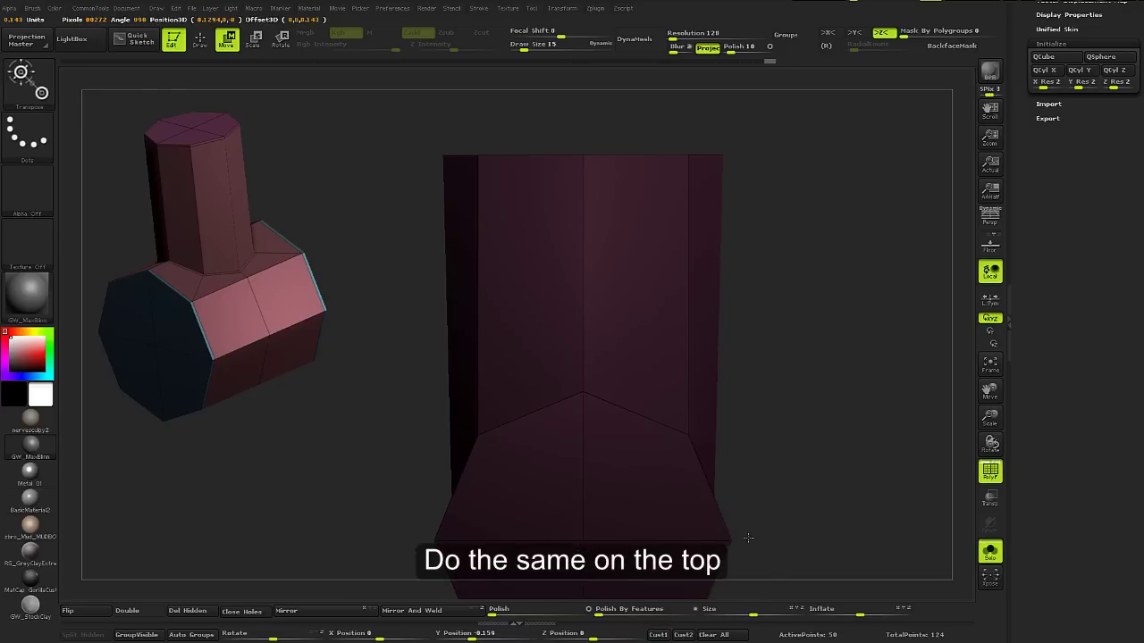
pyautogui.keyDown('ctrl'); pyautogui.click(748, 537); pyautogui.keyUp('ctrl')
pyautogui.keyDown('ctrl'); pyautogui.click(750, 538); pyautogui.keyUp('ctrl')
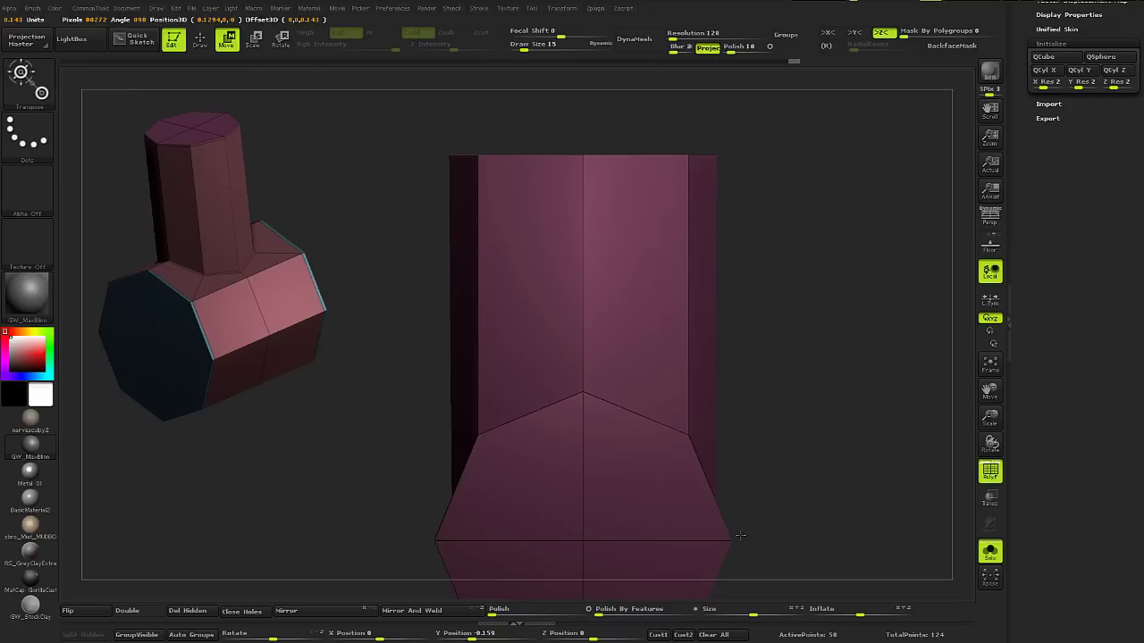
# Preview the pipe smoothly subdivided, then return to the low-poly cage with edges shown
pyautogui.press('q')
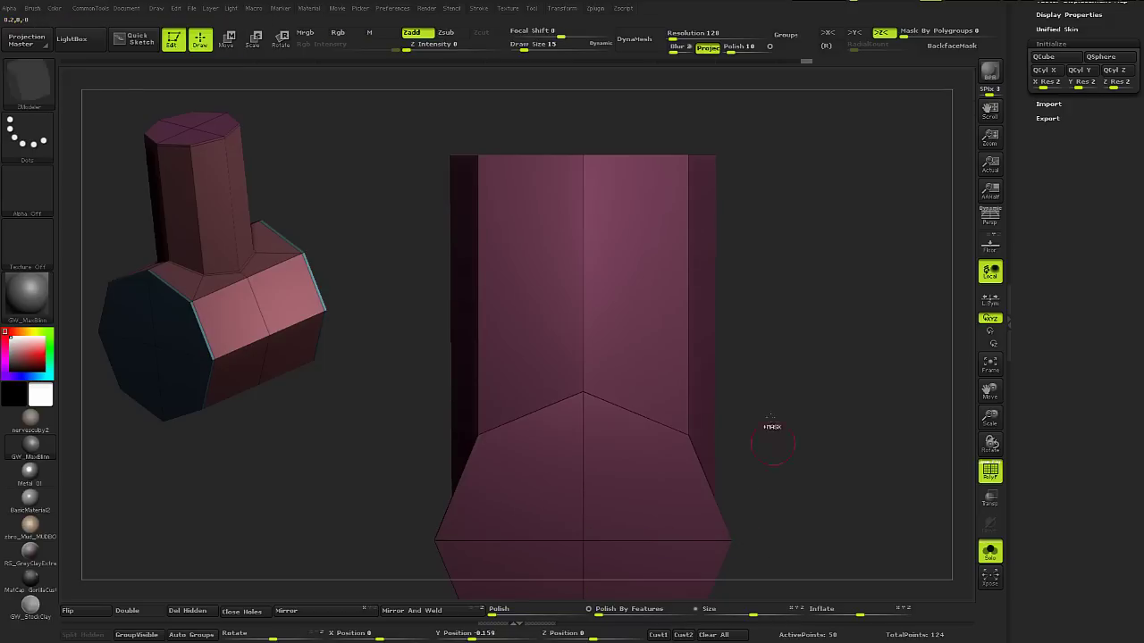
pyautogui.press('d')
pyautogui.hotkey('shift', 'f')
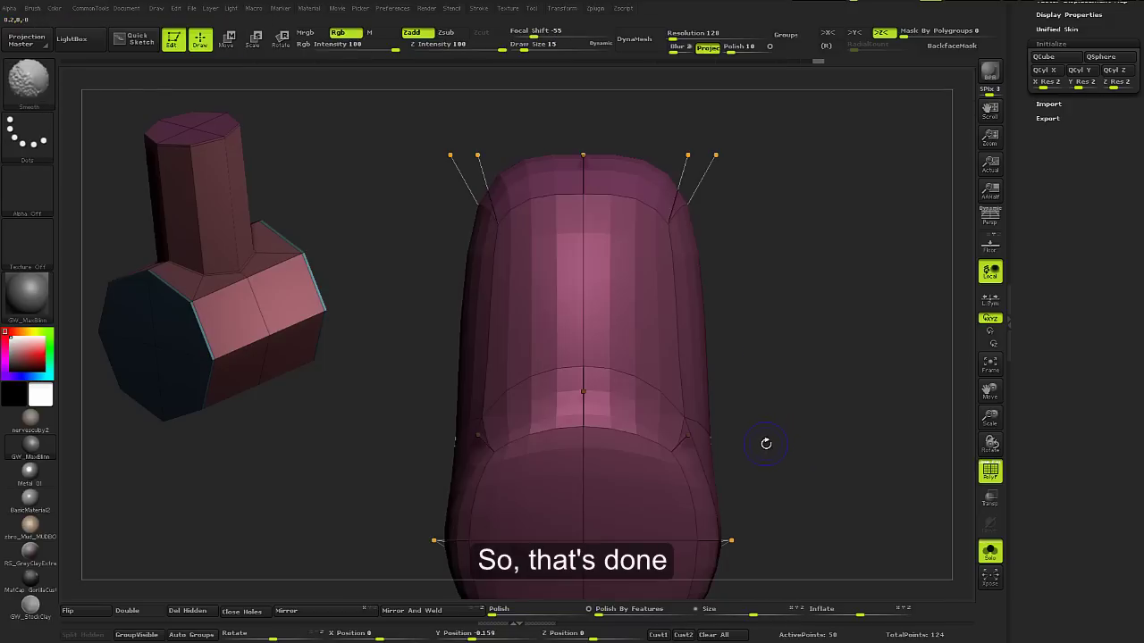
pyautogui.hotkey('shift', 'd')
pyautogui.press('b')
pyautogui.press('z')
pyautogui.press('m')
pyautogui.moveTo(743, 396)
pyautogui.mouseDown()
pyautogui.moveTo(596, 343)
pyautogui.moveTo(603, 298)
pyautogui.mouseUp()
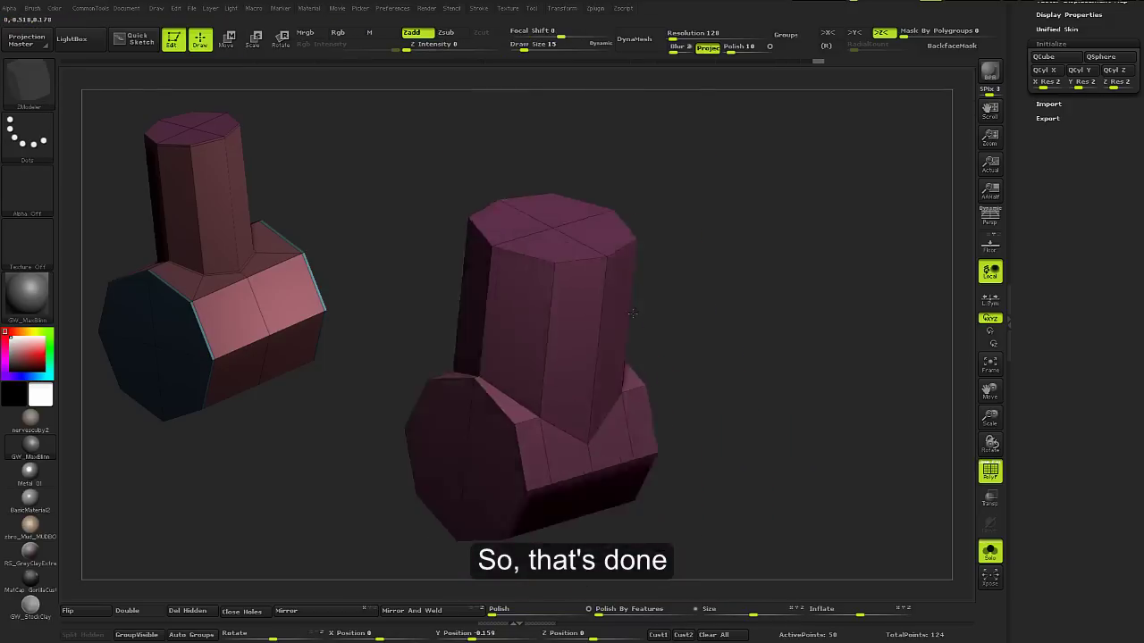
# Insert a support edge loop near the junction, check the smoothed result, and turn off X symmetry
pyautogui.press('space')
pyautogui.click(597, 295)
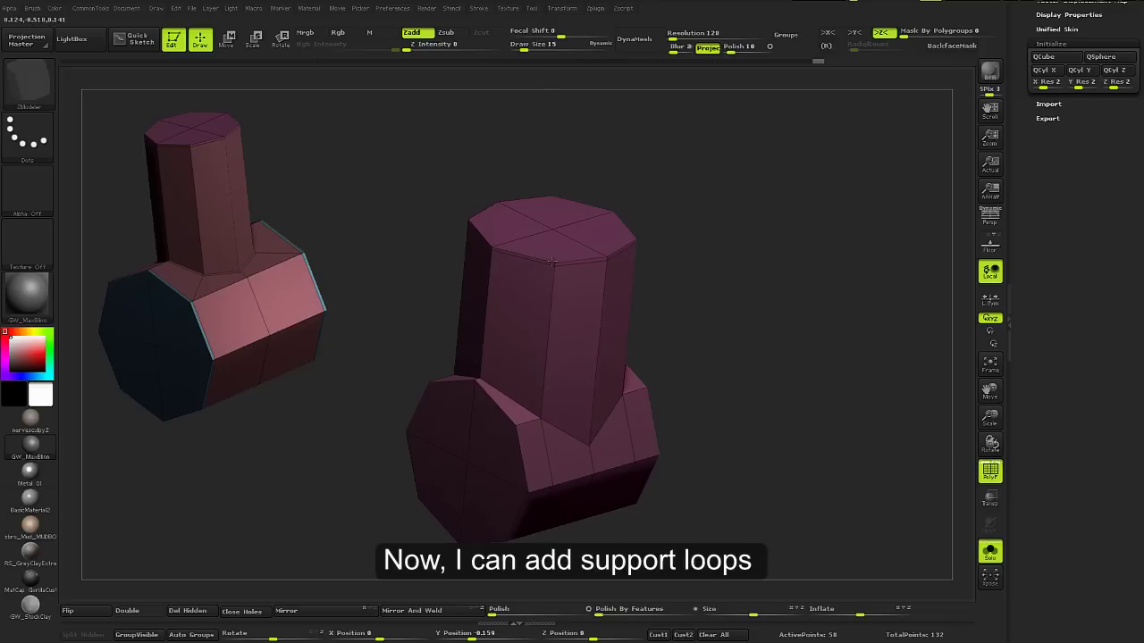
pyautogui.keyDown('alt'); pyautogui.moveTo(579, 375); pyautogui.dragTo(539, 409); pyautogui.keyUp('alt')
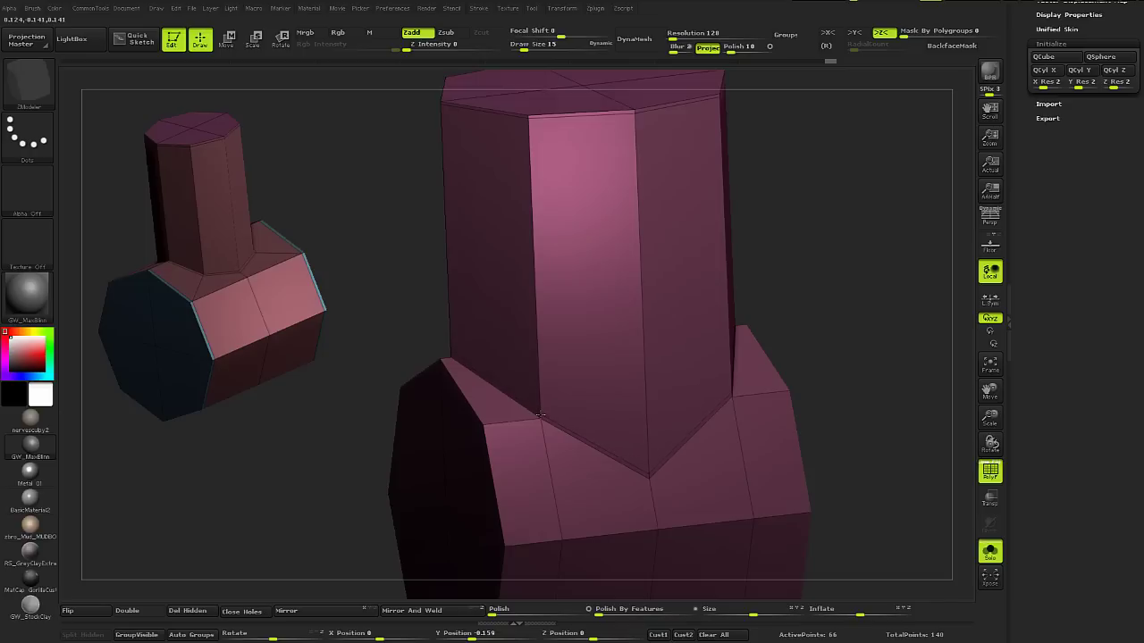
pyautogui.press('d')
pyautogui.keyDown('shift'); pyautogui.moveTo(539, 414); pyautogui.dragTo(548, 368, button='right'); pyautogui.keyUp('shift')
pyautogui.hotkey('shift', 'f')
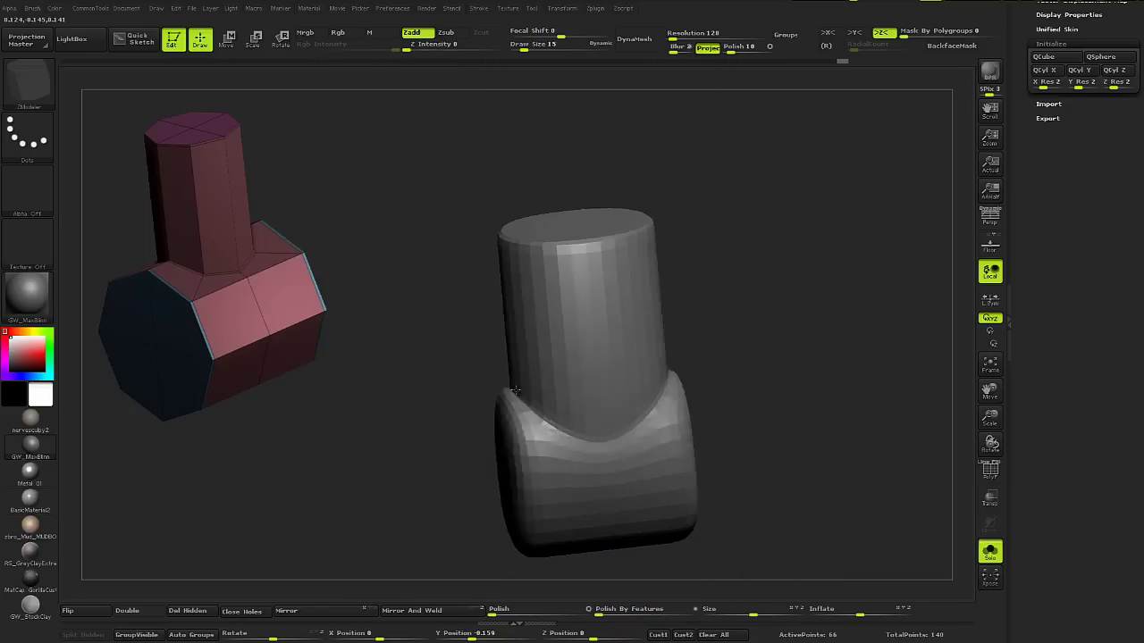
pyautogui.hotkey('shift', 'd')
pyautogui.moveTo(523, 434)
pyautogui.mouseDown(button='right')
pyautogui.moveTo(498, 482)
pyautogui.moveTo(534, 491)
pyautogui.mouseUp(button='right')
pyautogui.hotkey('shift', 'f')
pyautogui.press('x')
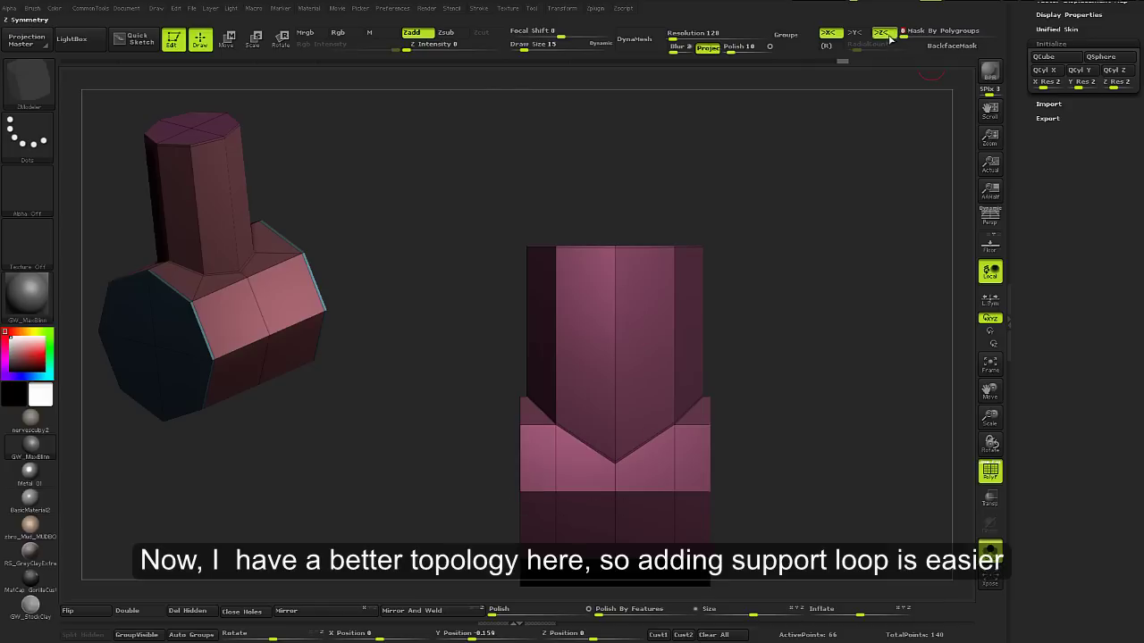
# Insert a support loop across the crossbar and extrude its end cap to lengthen it
pyautogui.click(702, 488)
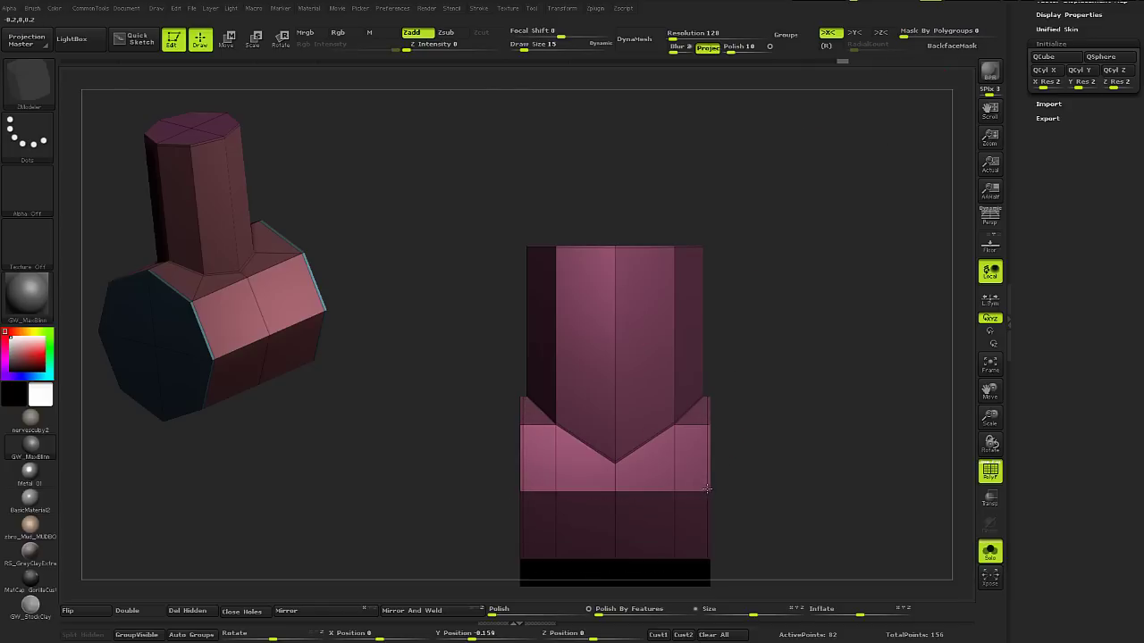
pyautogui.moveTo(706, 488); pyautogui.dragTo(706, 367)
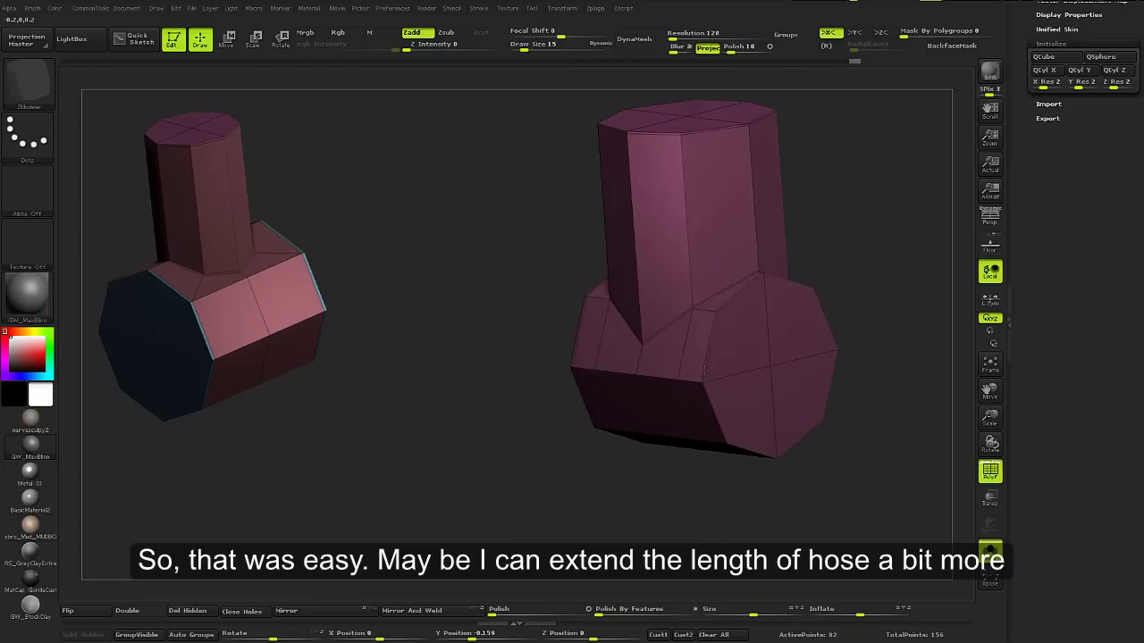
pyautogui.press('space')
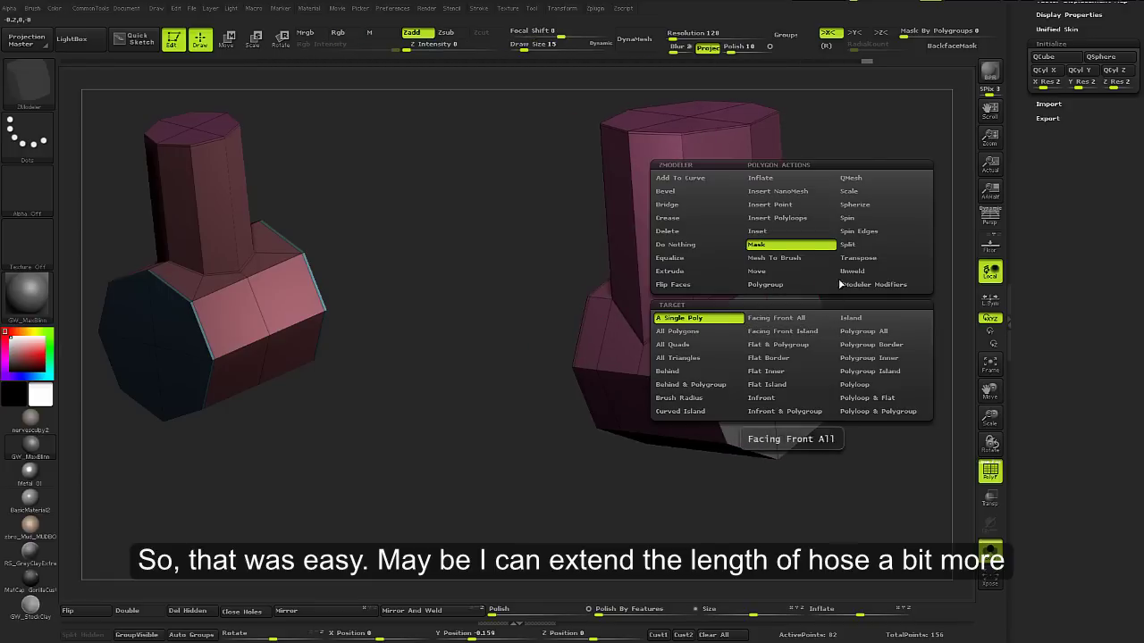
pyautogui.click(843, 176)
pyautogui.moveTo(833, 344); pyautogui.dragTo(837, 342)
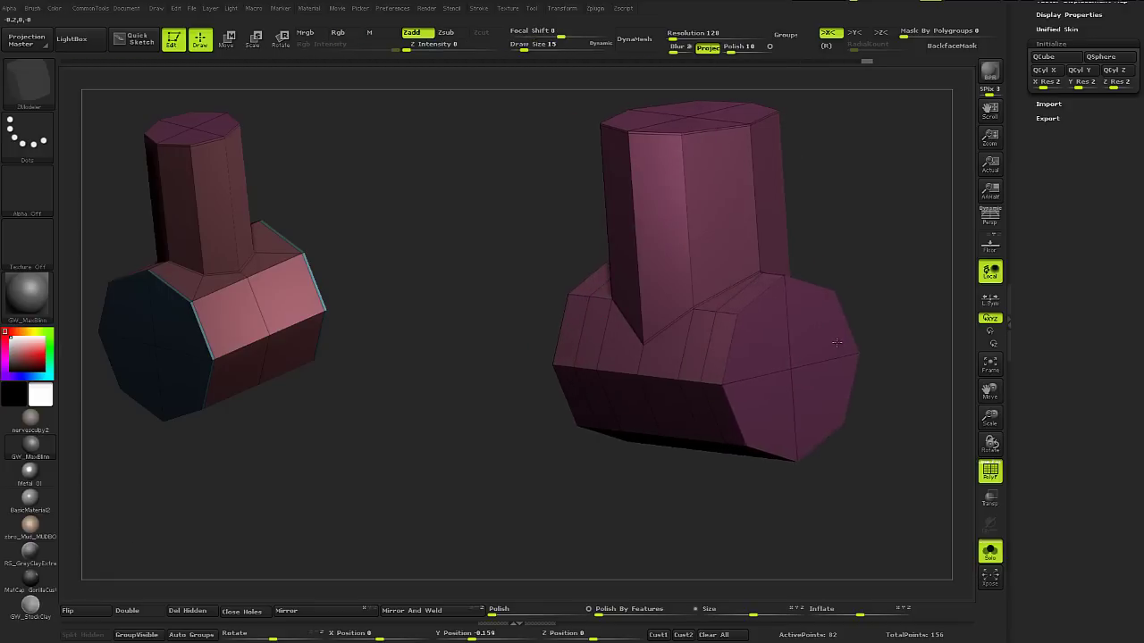
pyautogui.keyDown('shift'); pyautogui.moveTo(733, 332); pyautogui.dragTo(751, 346, button='right'); pyautogui.keyUp('shift')
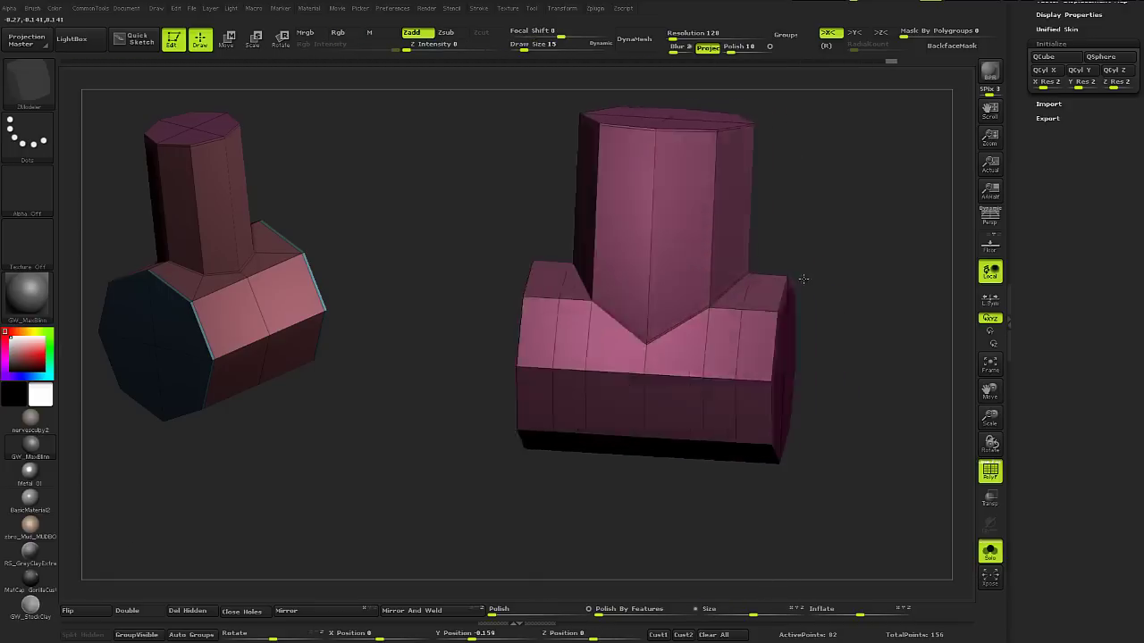
# Slide the vertical edge loops outward toward the ends and preview the smoothed 156-point T pipe
pyautogui.press('space')
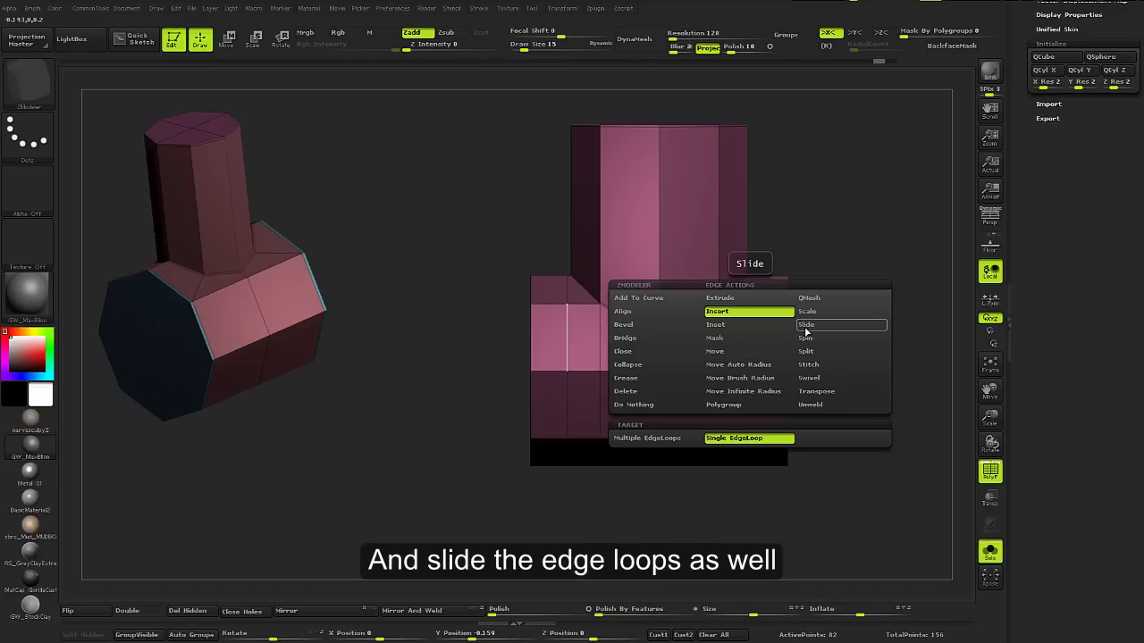
pyautogui.click(805, 327)
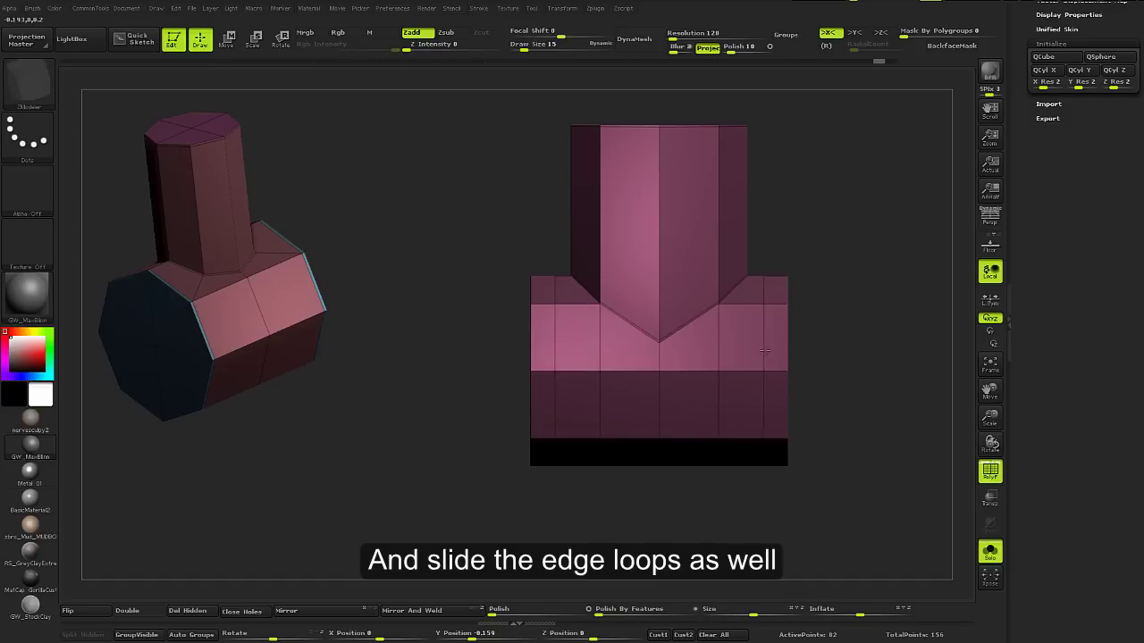
pyautogui.moveTo(765, 350); pyautogui.dragTo(778, 351)
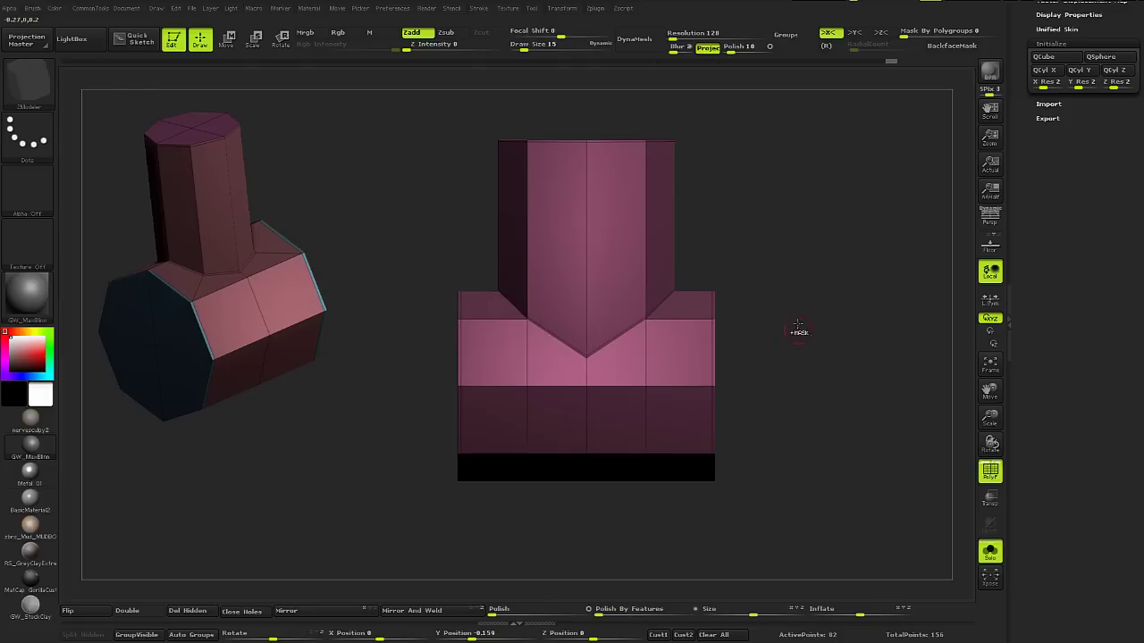
pyautogui.press('d')
pyautogui.hotkey('shift', 'f')
pyautogui.moveTo(781, 345)
pyautogui.mouseDown()
pyautogui.moveTo(804, 377)
pyautogui.moveTo(587, 268)
pyautogui.mouseUp()
pyautogui.scroll(3, 672, 327)
# Inset an octagonal loop into the column's top cap, raising the pipe to 164 points
pyautogui.scroll(-3, 672, 327)
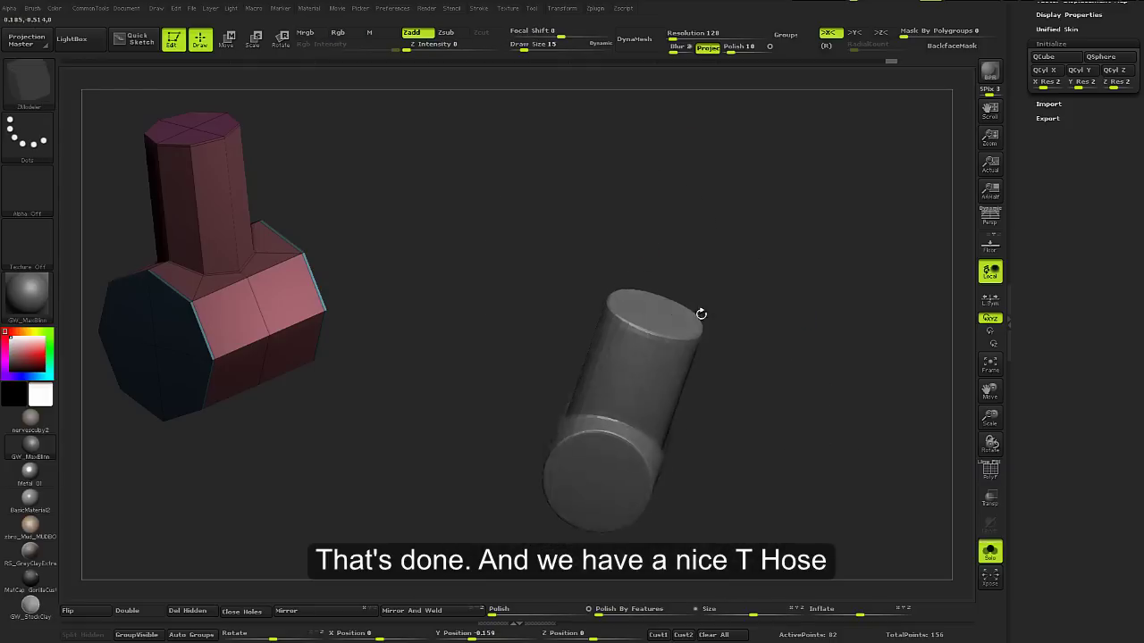
pyautogui.moveTo(700, 312); pyautogui.dragTo(654, 362)
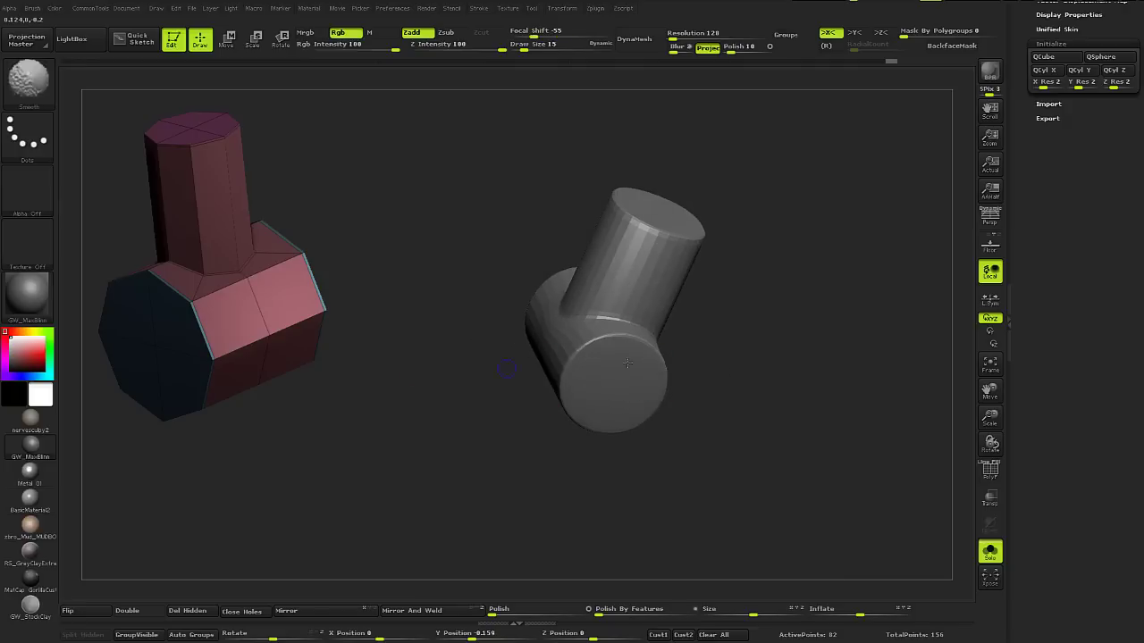
pyautogui.moveTo(500, 394)
pyautogui.mouseDown()
pyautogui.moveTo(485, 337)
pyautogui.moveTo(436, 332)
pyautogui.moveTo(471, 322)
pyautogui.moveTo(558, 357)
pyautogui.moveTo(549, 335)
pyautogui.moveTo(564, 334)
pyautogui.moveTo(587, 199)
pyautogui.mouseUp()
pyautogui.press('space')
pyautogui.click(619, 359)
pyautogui.hotkey('shift', 'f')
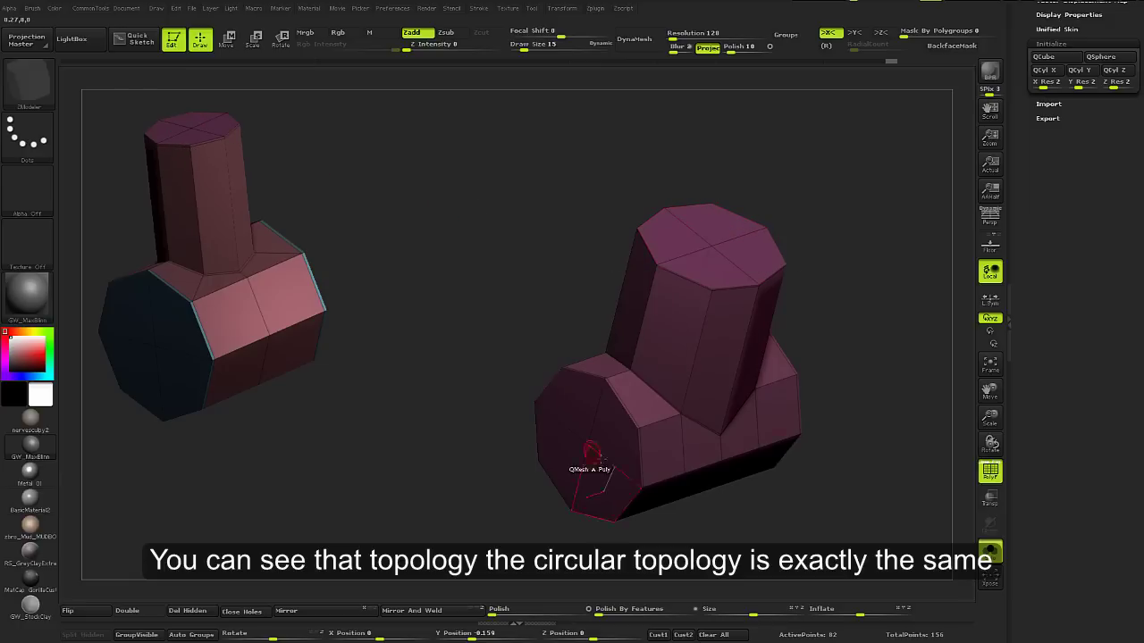
pyautogui.moveTo(592, 452)
pyautogui.mouseDown()
pyautogui.moveTo(677, 362)
pyautogui.moveTo(672, 197)
pyautogui.moveTo(625, 300)
pyautogui.mouseUp()
pyautogui.press('space')
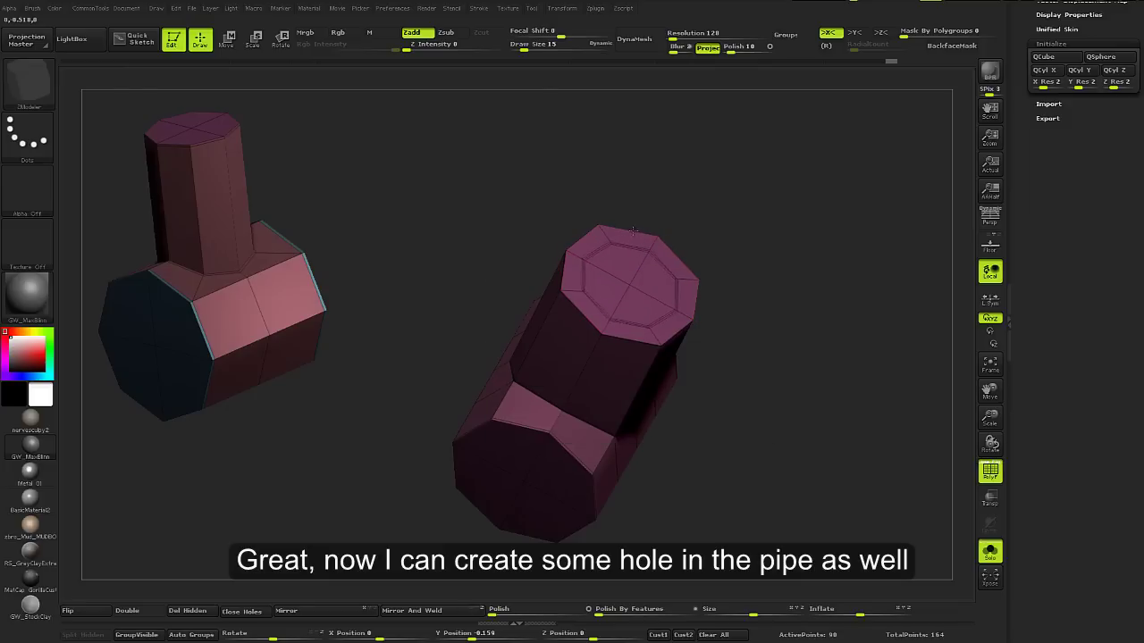
# Push the top and crossbar end caps inward with QMesh to punch open holes through the tube
pyautogui.moveTo(633, 230); pyautogui.dragTo(534, 383)
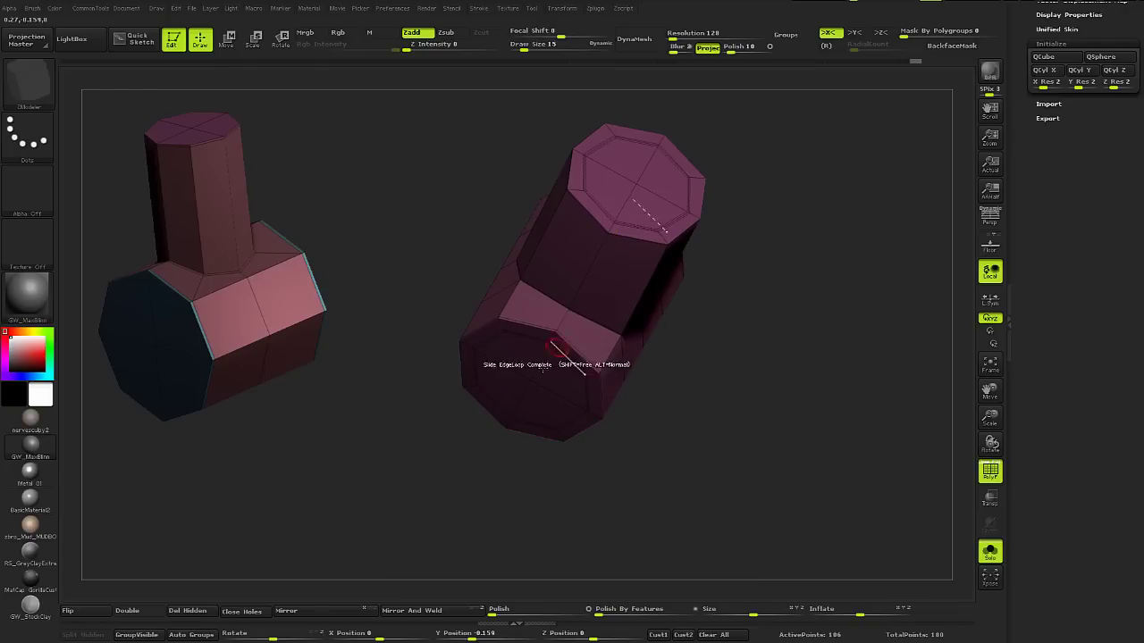
pyautogui.moveTo(548, 370)
pyautogui.mouseDown()
pyautogui.moveTo(468, 396)
pyautogui.moveTo(486, 447)
pyautogui.moveTo(456, 420)
pyautogui.mouseUp()
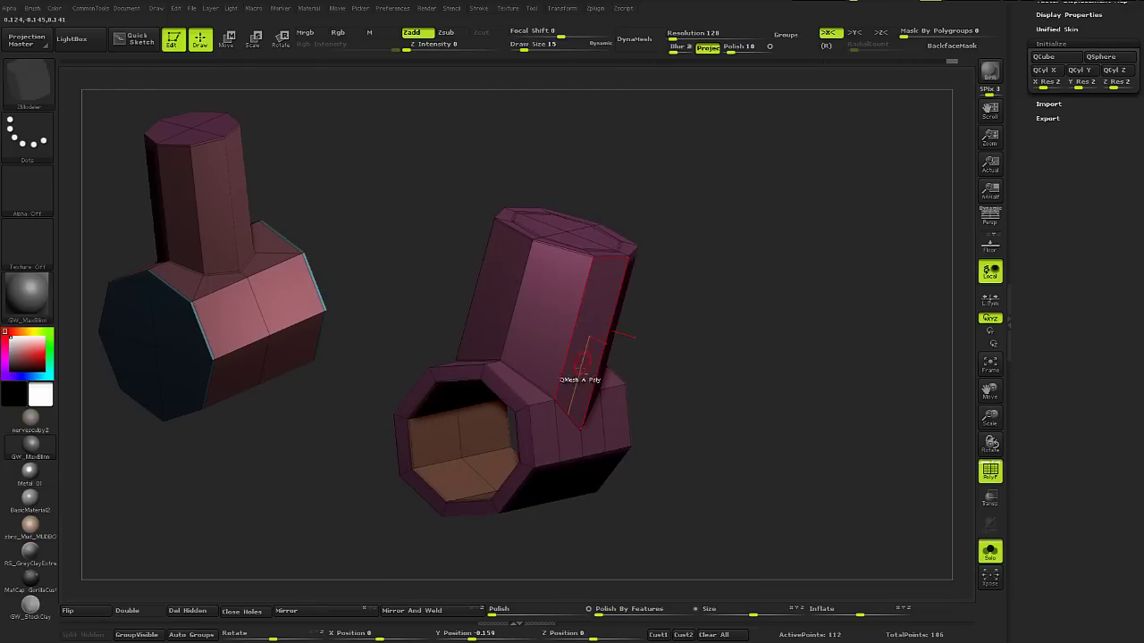
pyautogui.moveTo(582, 365)
pyautogui.mouseDown()
pyautogui.moveTo(613, 358)
pyautogui.moveTo(654, 276)
pyautogui.mouseUp()
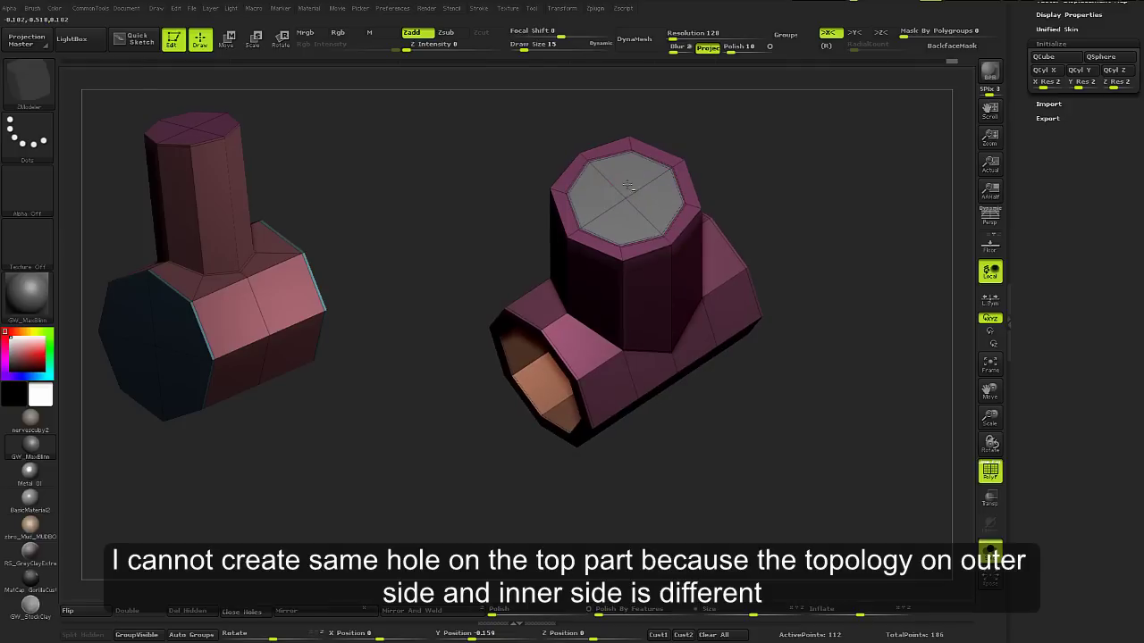
pyautogui.moveTo(628, 185)
pyautogui.mouseDown()
pyautogui.moveTo(660, 307)
pyautogui.moveTo(557, 327)
pyautogui.moveTo(614, 283)
pyautogui.moveTo(604, 319)
pyautogui.mouseUp()
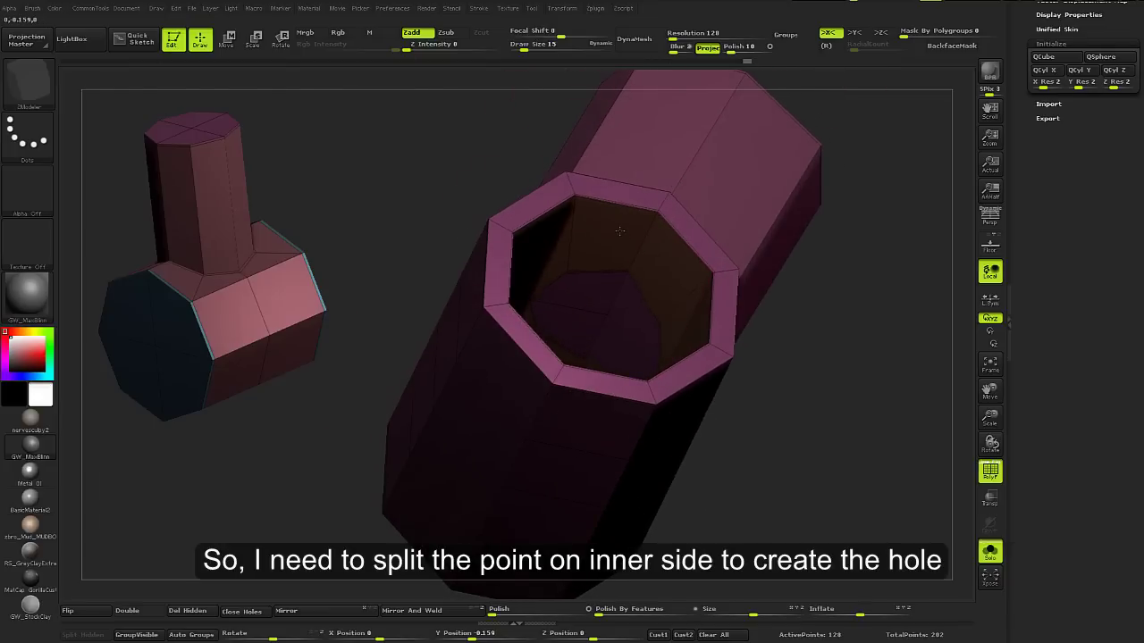
pyautogui.moveTo(619, 235)
pyautogui.mouseDown()
pyautogui.moveTo(602, 361)
pyautogui.moveTo(600, 339)
pyautogui.mouseUp()
pyautogui.moveTo(500, 420)
pyautogui.mouseDown()
pyautogui.moveTo(565, 355)
pyautogui.moveTo(713, 359)
pyautogui.mouseUp()
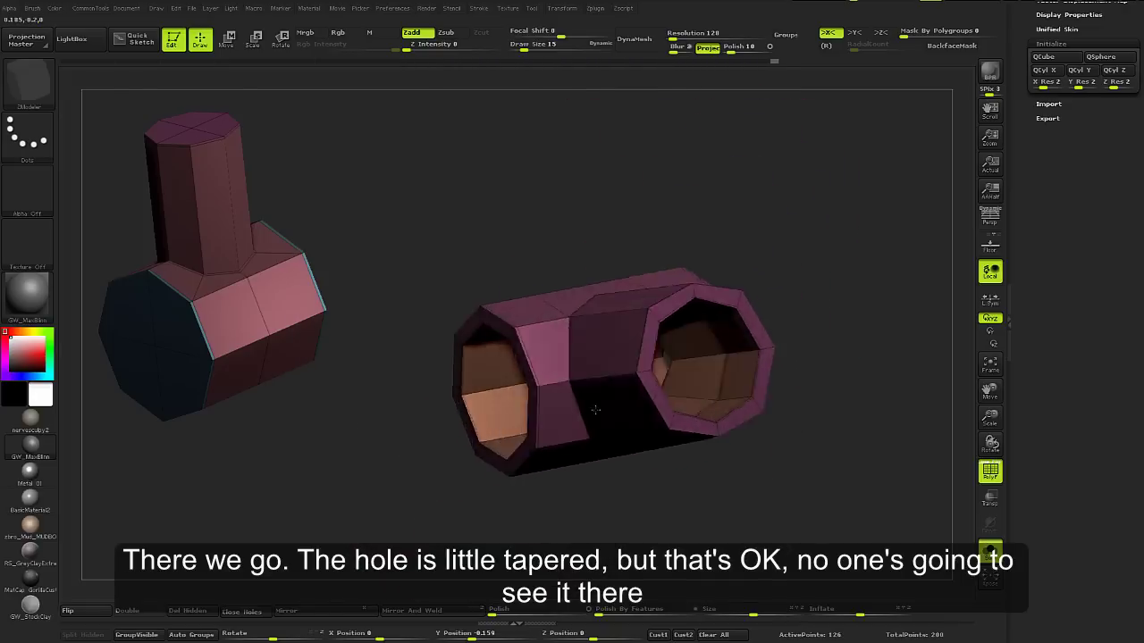
# Delete the extra edge loop left near the new opening
pyautogui.press('space')
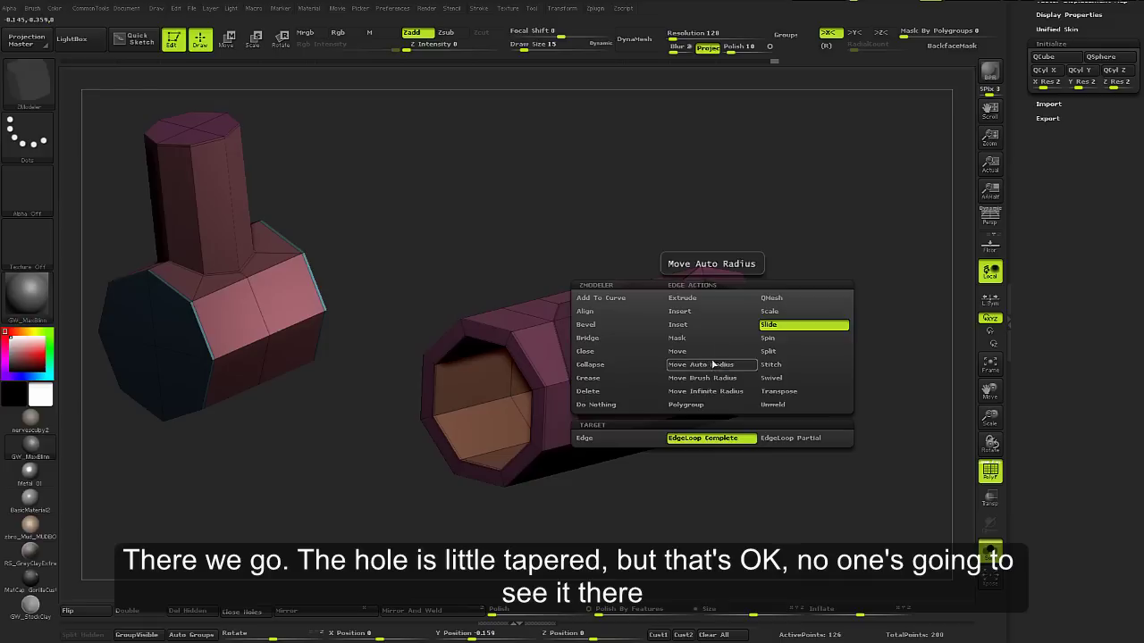
pyautogui.click(679, 309)
pyautogui.keyDown('alt'); pyautogui.click(712, 356); pyautogui.keyUp('alt')
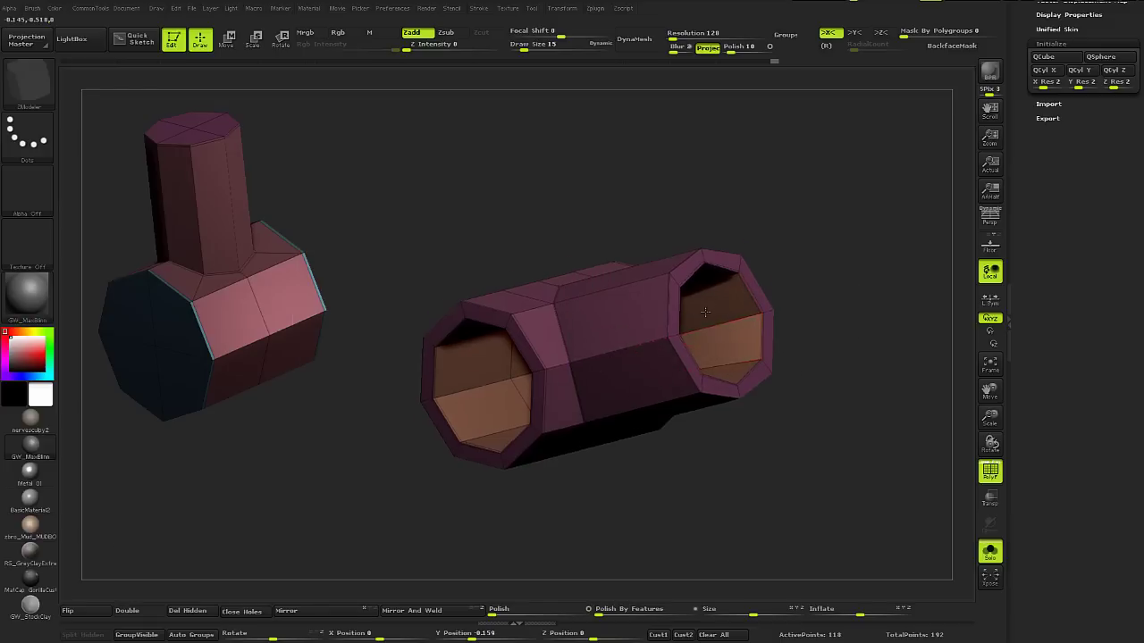
pyautogui.moveTo(712, 356); pyautogui.dragTo(735, 348)
# Preview the tube smoothly subdivided, then frame it and restore the polygroup wireframe
pyautogui.press('d')
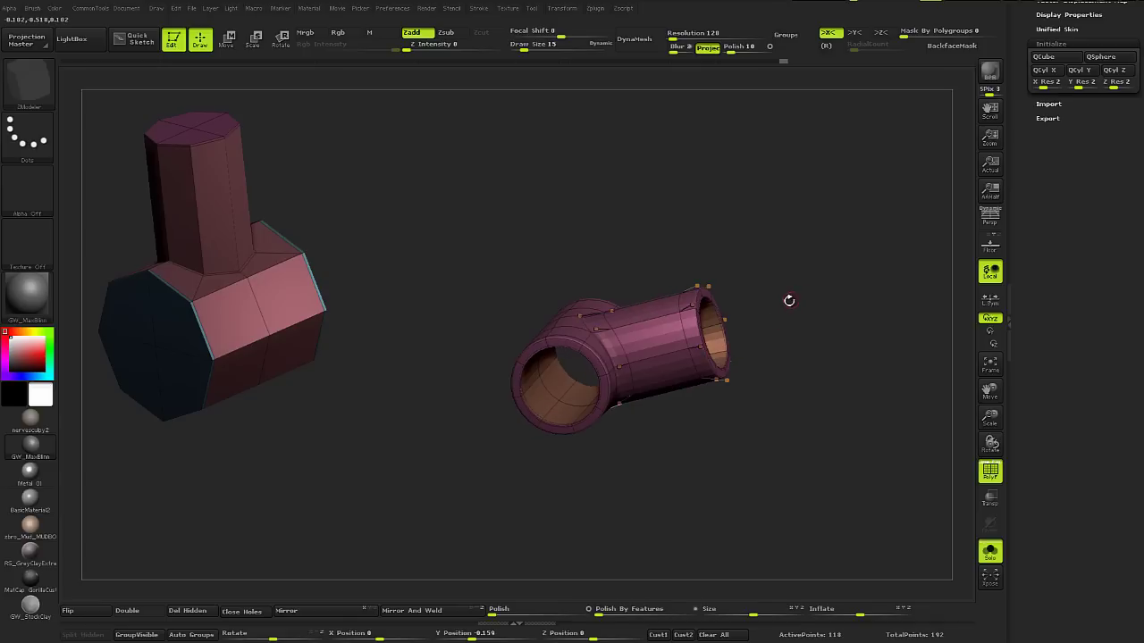
pyautogui.hotkey('shift', 'f')
pyautogui.moveTo(787, 302)
pyautogui.mouseDown()
pyautogui.moveTo(761, 339)
pyautogui.moveTo(715, 349)
pyautogui.moveTo(631, 260)
pyautogui.moveTo(618, 325)
pyautogui.moveTo(660, 347)
pyautogui.moveTo(617, 402)
pyautogui.mouseUp()
pyautogui.press('f')
pyautogui.hotkey('shift', 'f')
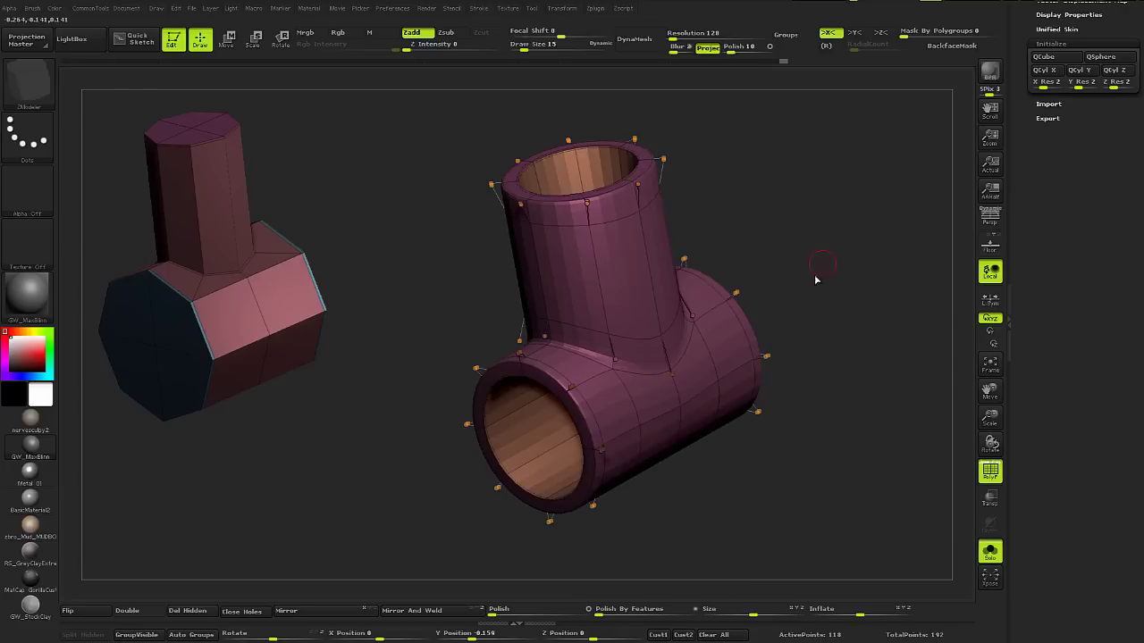
# Try a support loop near the open end, then undo the added loops to the earlier pink mesh
pyautogui.press('space')
pyautogui.moveTo(822, 268); pyautogui.dragTo(672, 280)
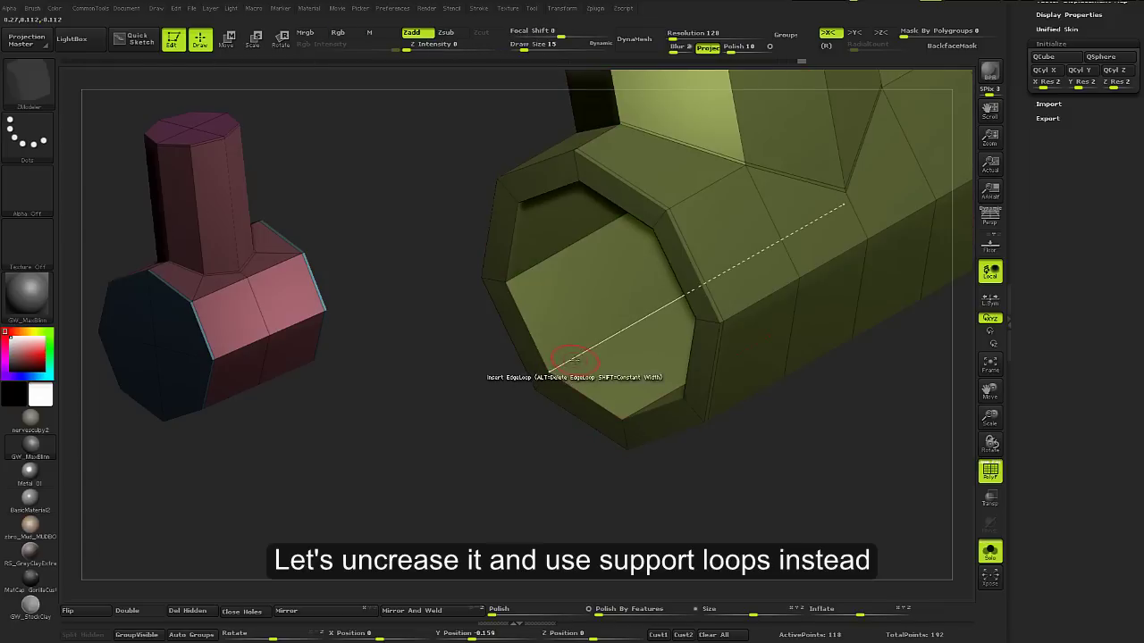
pyautogui.click(572, 361)
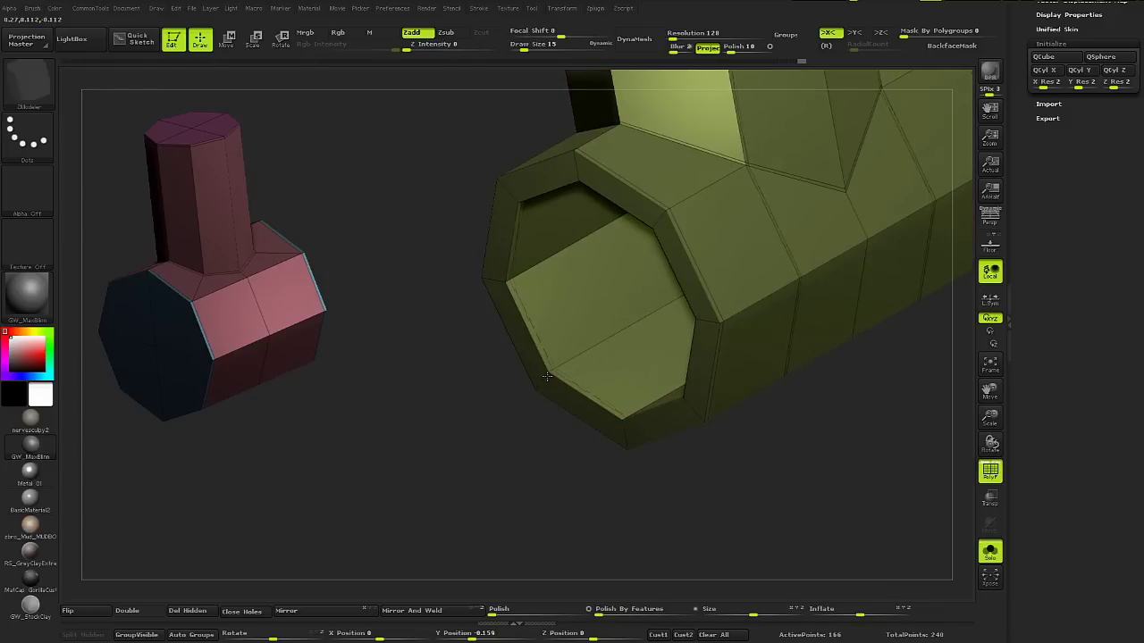
pyautogui.hotkey('ctrl', 'z')
pyautogui.moveTo(536, 420)
pyautogui.keyDown('shift'); pyautogui.mouseDown()
pyautogui.moveTo(588, 318)
pyautogui.moveTo(621, 388)
pyautogui.moveTo(589, 434)
pyautogui.moveTo(685, 339)
pyautogui.mouseUp(); pyautogui.keyUp('shift')
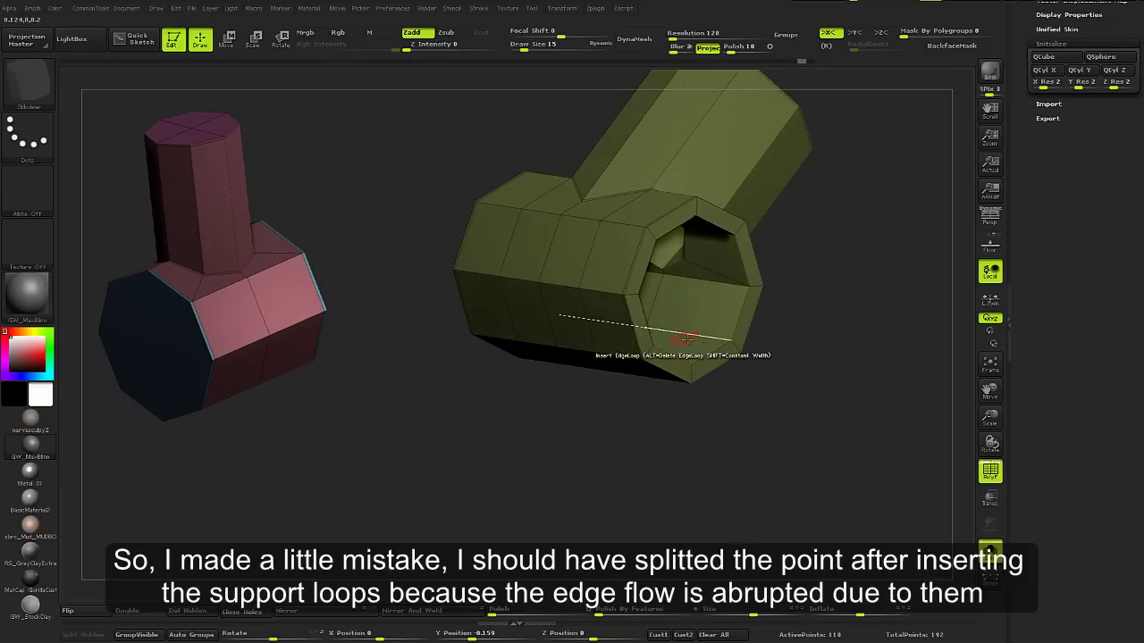
pyautogui.hotkey('ctrl', 'z')
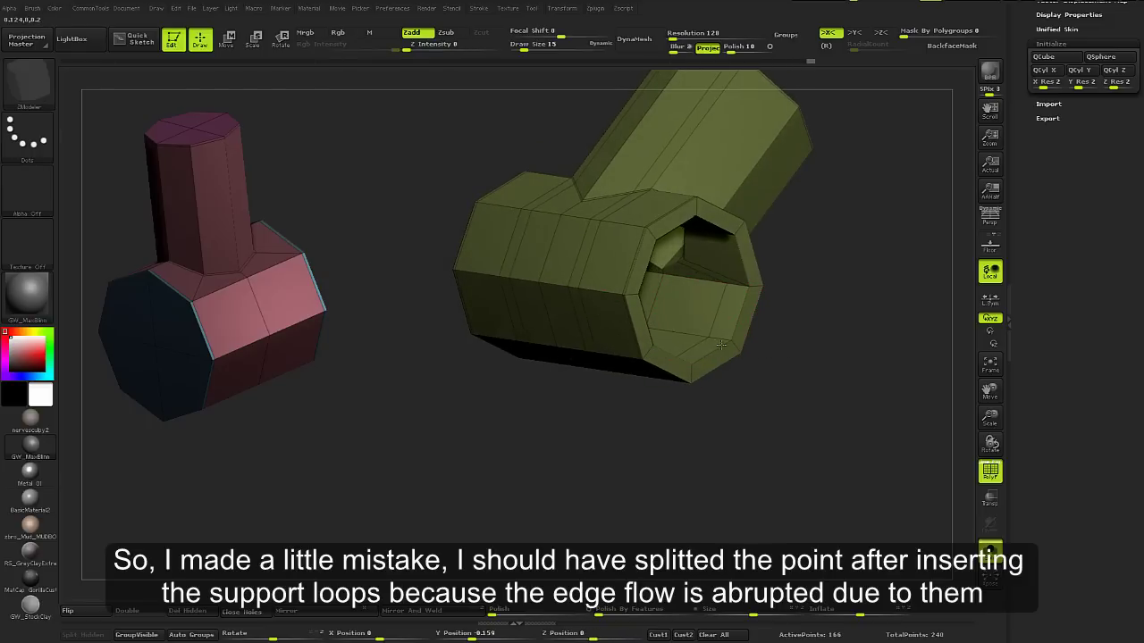
pyautogui.hotkey('ctrl', 'z')
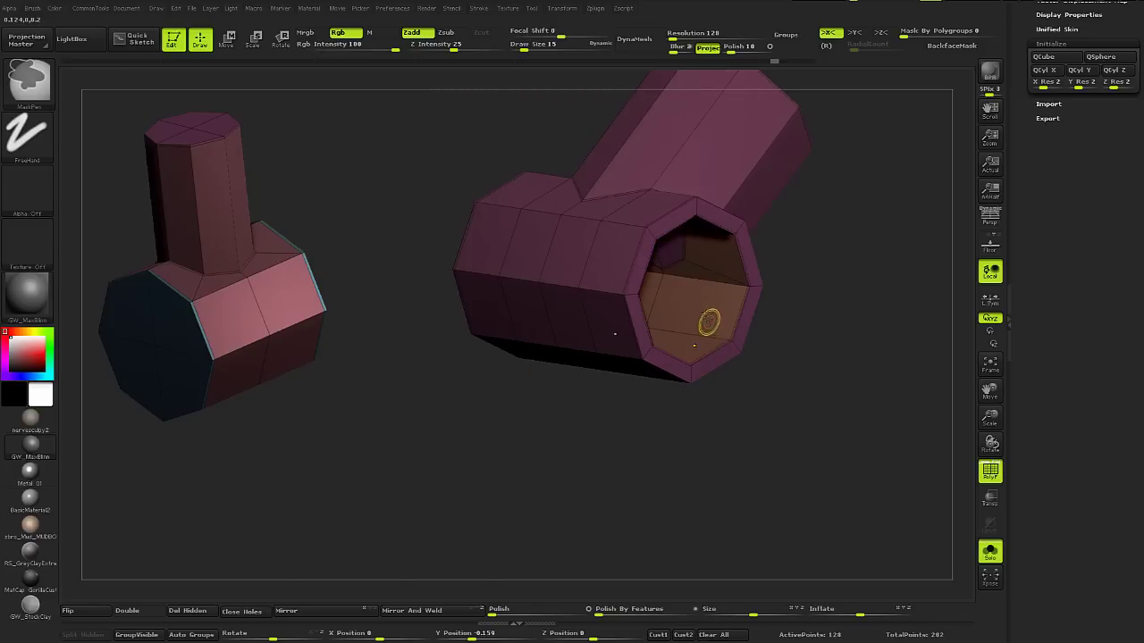
# Undo past the split and insert a support loop near the top branch opening
pyautogui.hotkey('ctrl', 'z')
pyautogui.hotkey('ctrl', 'z')
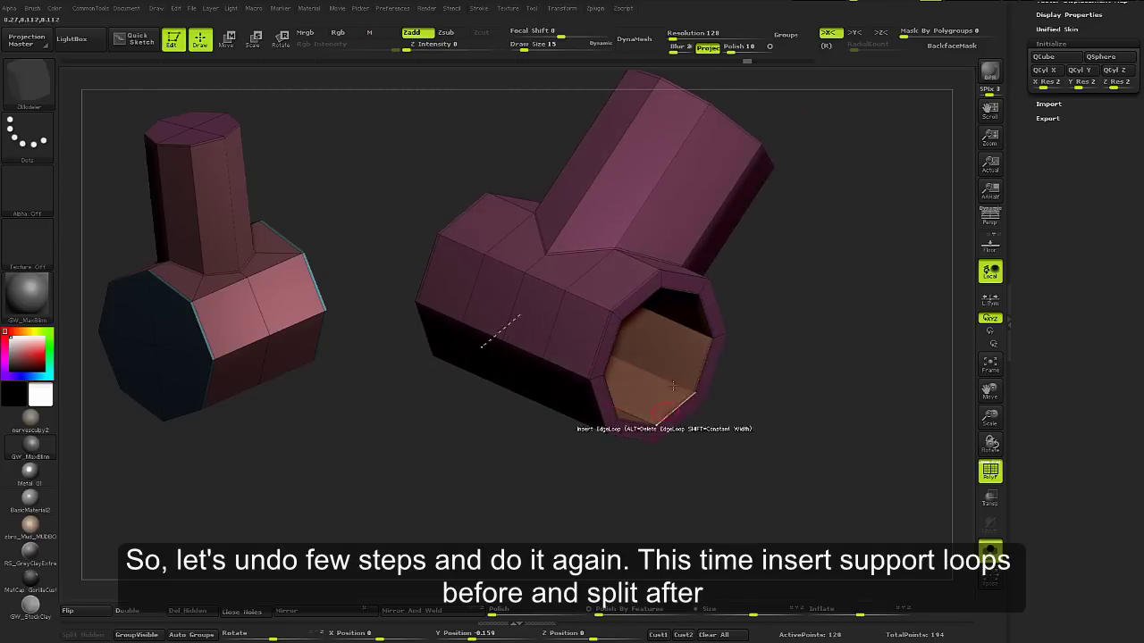
pyautogui.moveTo(673, 385); pyautogui.dragTo(819, 346)
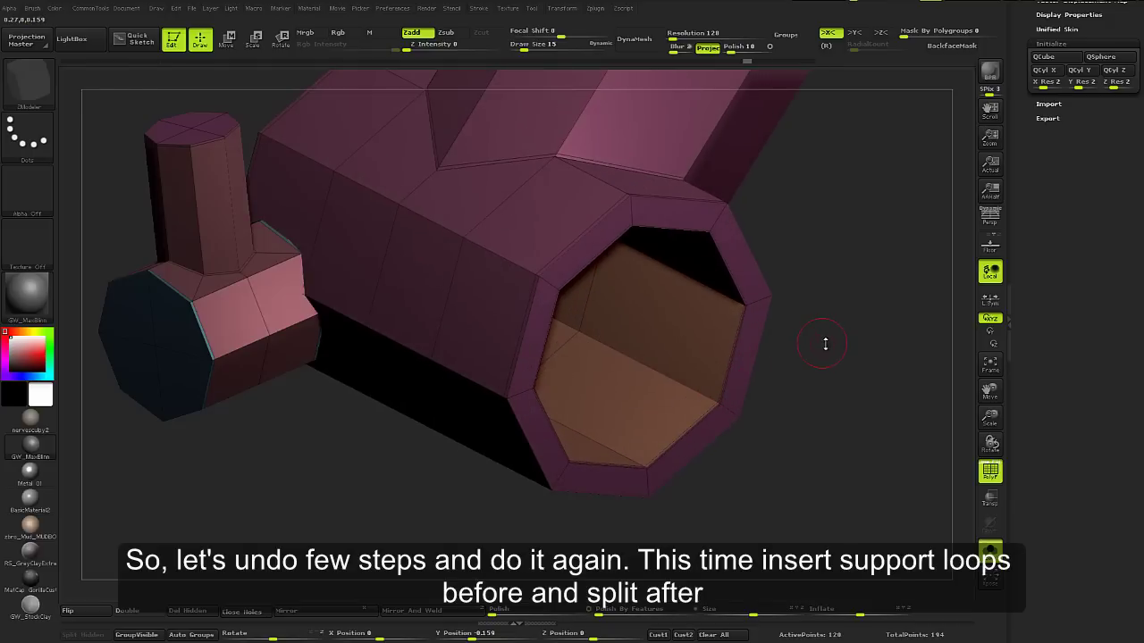
pyautogui.press('c')
pyautogui.keyDown('ctrl'); pyautogui.keyDown('shift'); pyautogui.moveTo(439, 255); pyautogui.dragTo(698, 398); pyautogui.keyUp('shift'); pyautogui.keyUp('ctrl')
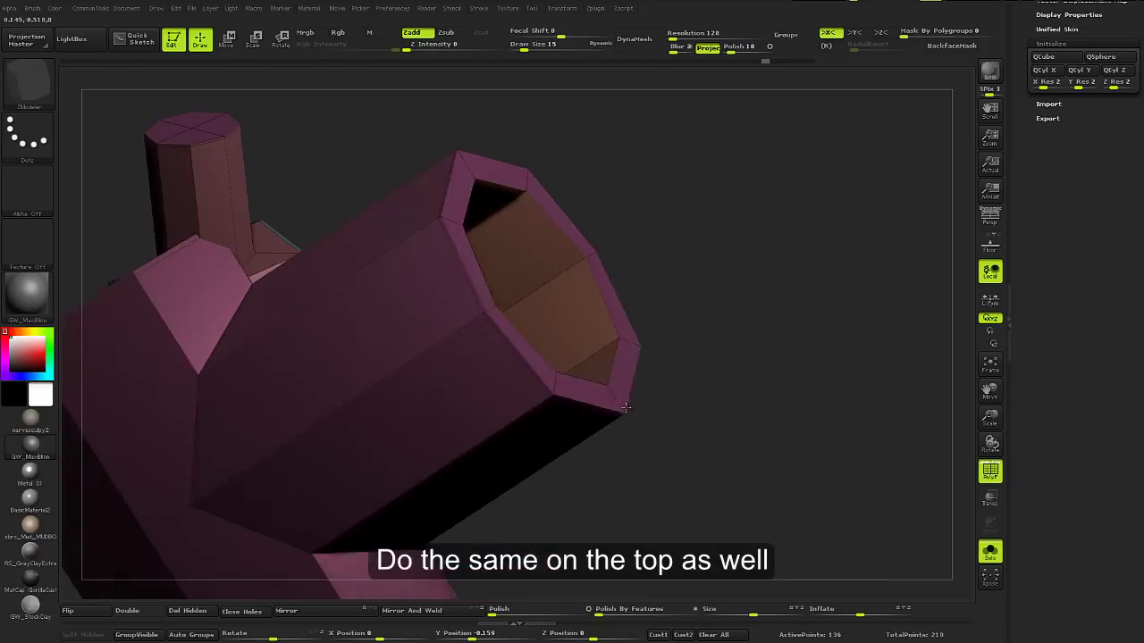
pyautogui.click(585, 268)
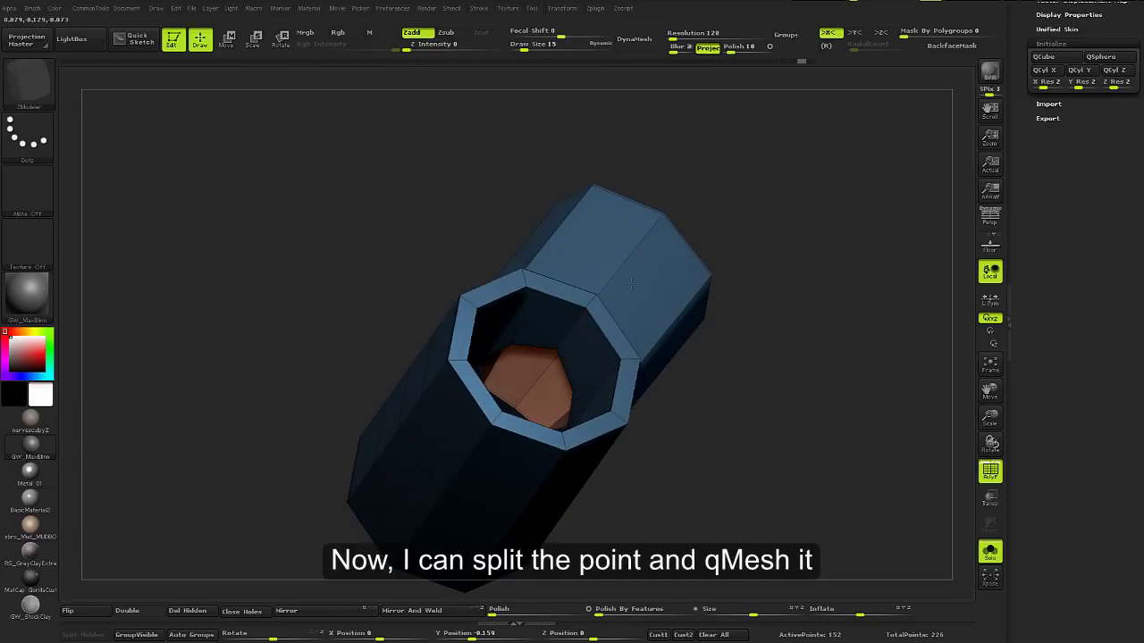
pyautogui.moveTo(587, 358); pyautogui.dragTo(563, 437)
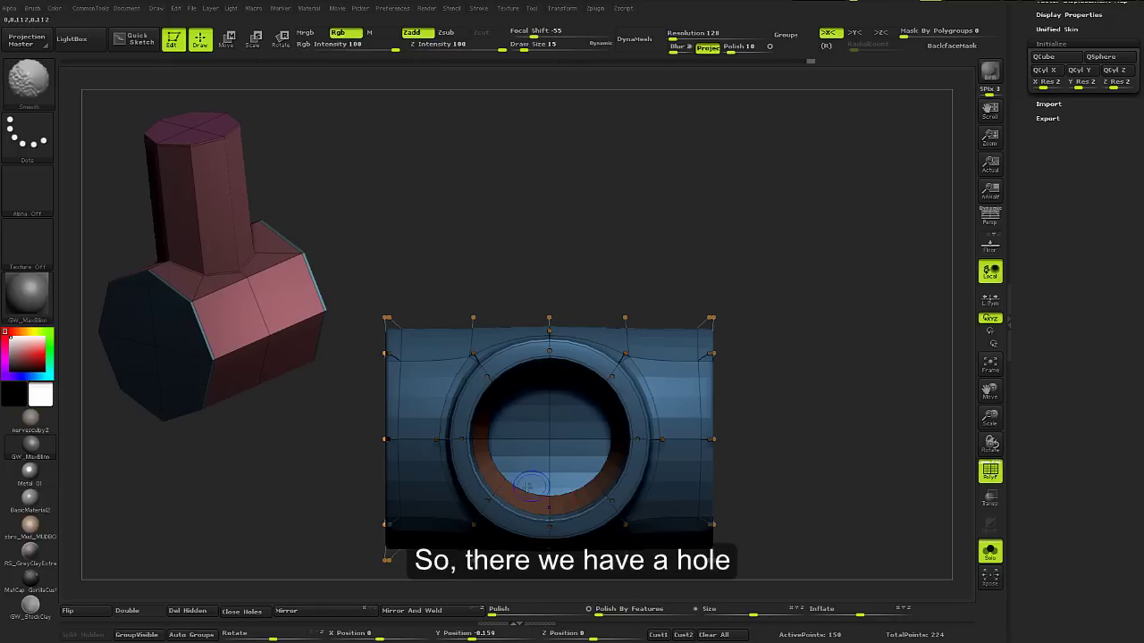
# Clear all creases from the pipe and insert a support loop around the junction hole
pyautogui.hotkey('shift', 'f')
pyautogui.moveTo(532, 496); pyautogui.dragTo(709, 409)
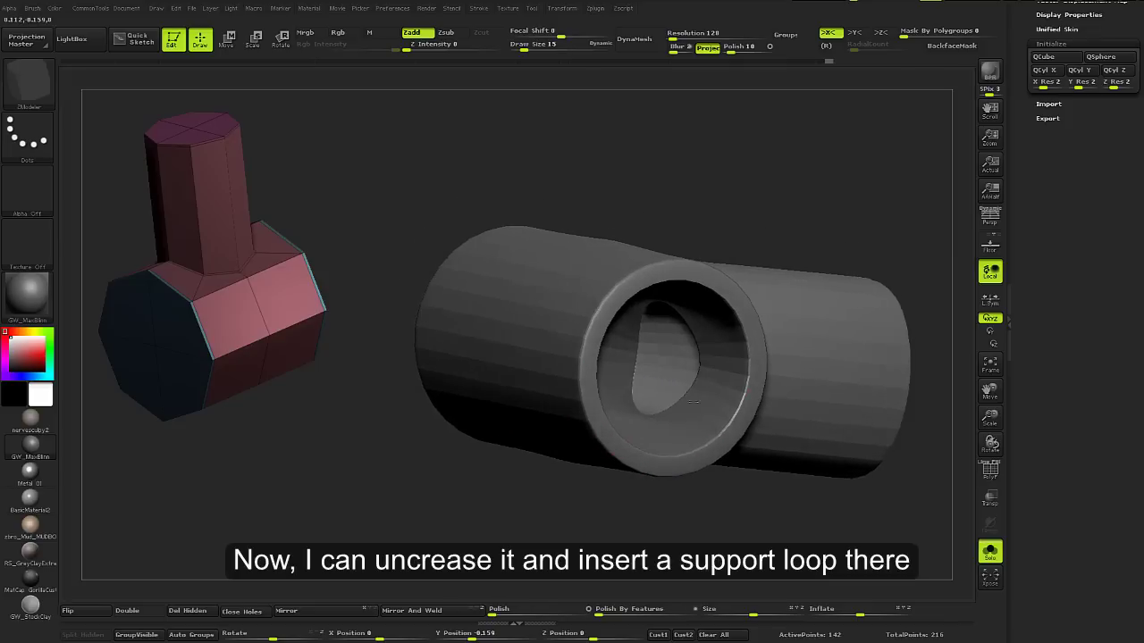
pyautogui.hotkey('shift', 'd')
pyautogui.press('space')
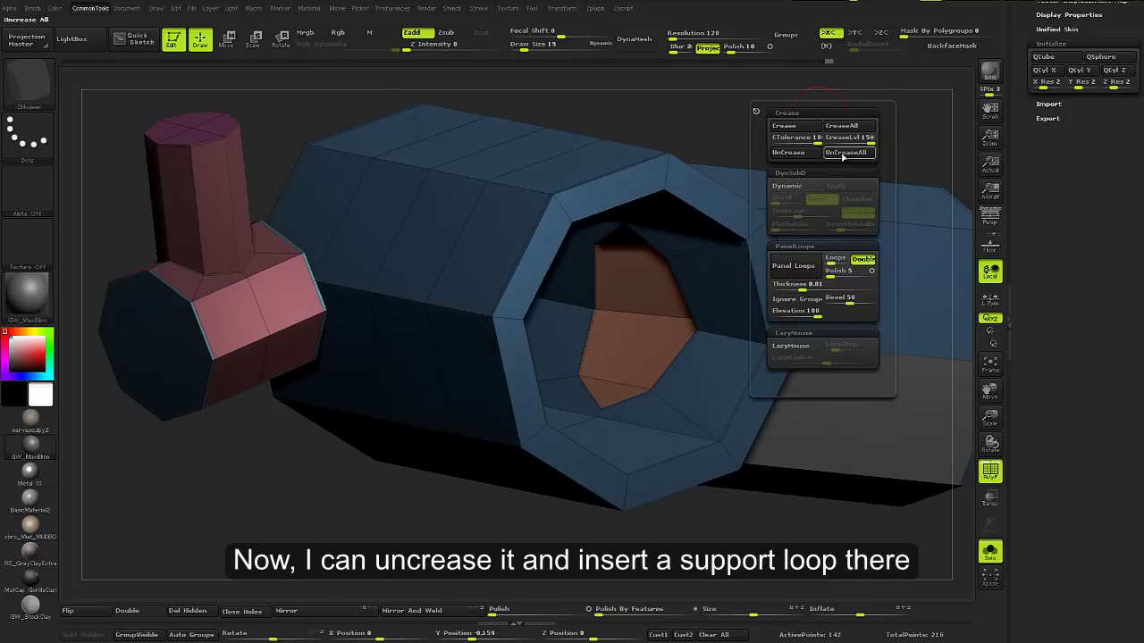
pyautogui.click(842, 154)
pyautogui.click(701, 331)
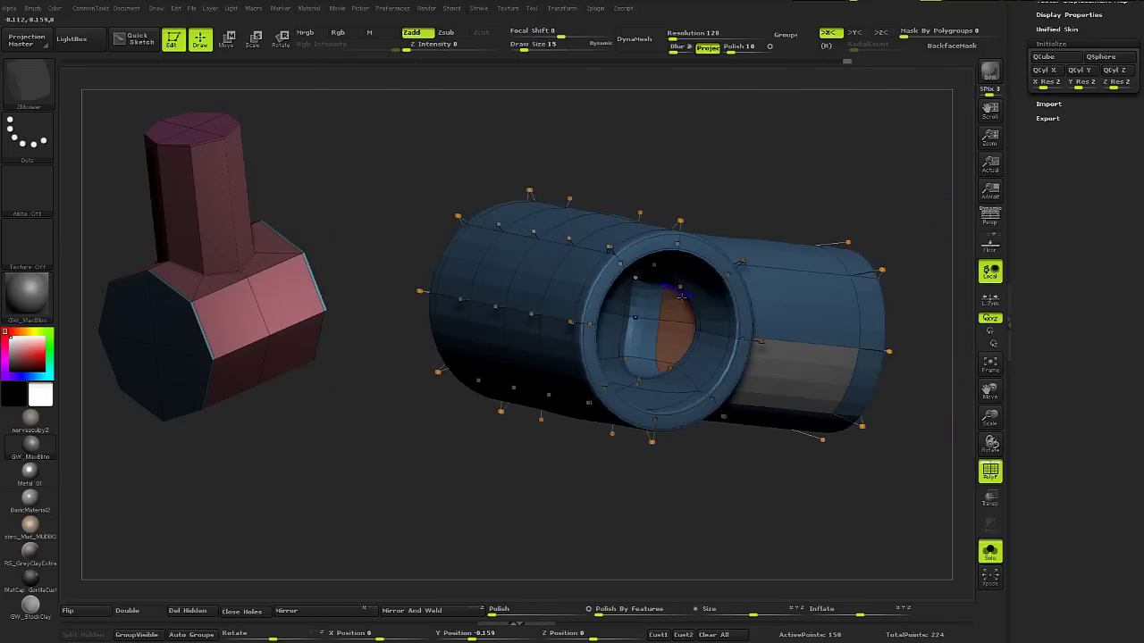
pyautogui.moveTo(586, 332)
pyautogui.mouseDown()
pyautogui.moveTo(639, 355)
pyautogui.moveTo(616, 382)
pyautogui.moveTo(703, 370)
pyautogui.mouseUp()
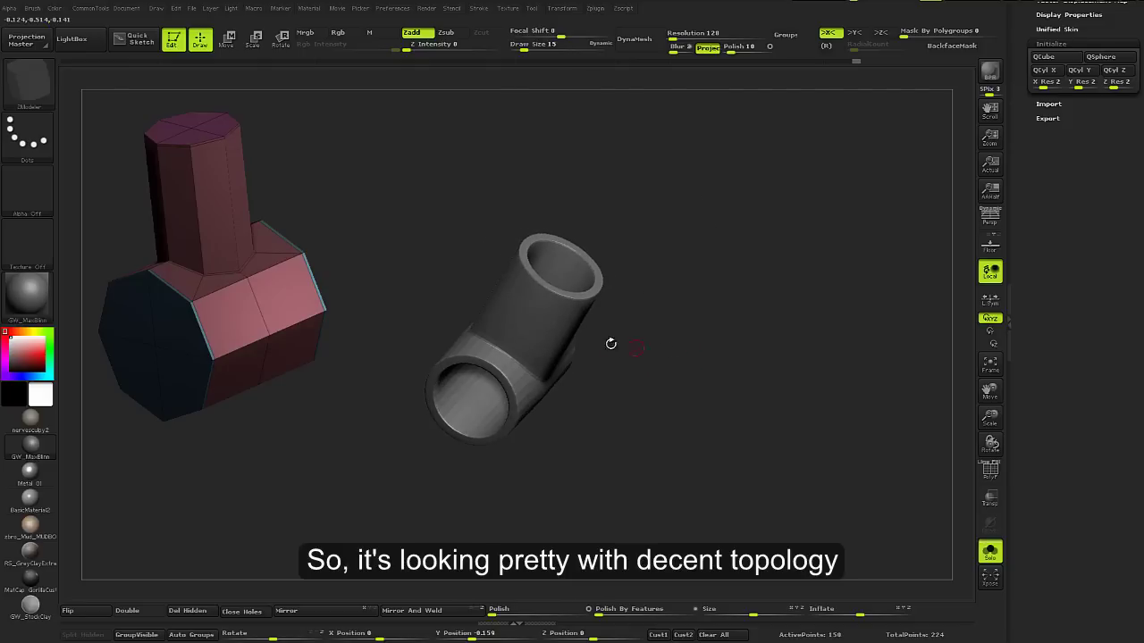
# Turn the T-pipe to a three-quarter view and apply the Metal 01 material
pyautogui.moveTo(610, 343)
pyautogui.mouseDown()
pyautogui.moveTo(651, 357)
pyautogui.moveTo(709, 332)
pyautogui.mouseUp()
pyautogui.press('space')
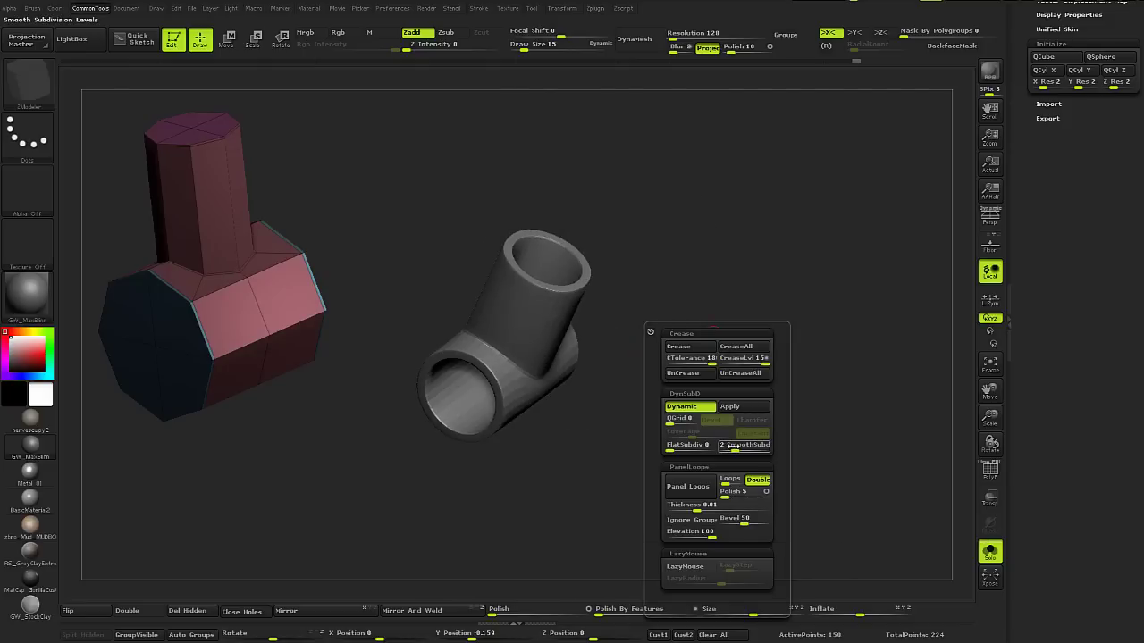
pyautogui.moveTo(742, 445)
pyautogui.mouseDown()
pyautogui.moveTo(766, 320)
pyautogui.moveTo(765, 345)
pyautogui.moveTo(717, 349)
pyautogui.mouseUp()
pyautogui.moveTo(807, 302)
pyautogui.mouseDown()
pyautogui.moveTo(813, 445)
pyautogui.moveTo(813, 413)
pyautogui.moveTo(786, 384)
pyautogui.mouseUp()
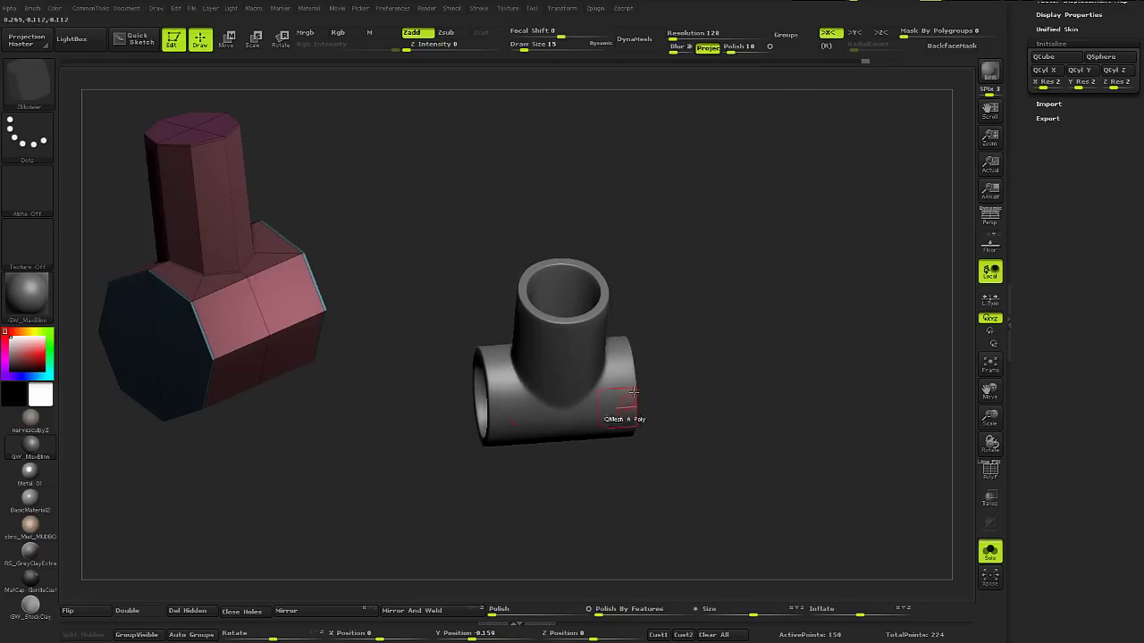
pyautogui.moveTo(633, 393); pyautogui.dragTo(700, 388)
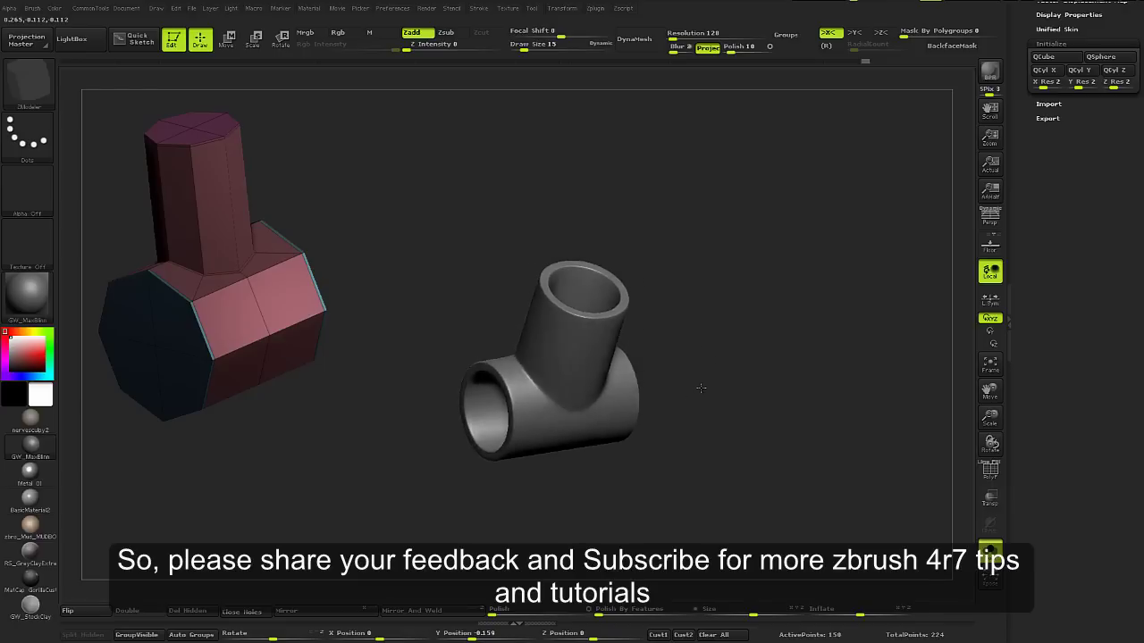
pyautogui.click(36, 482)
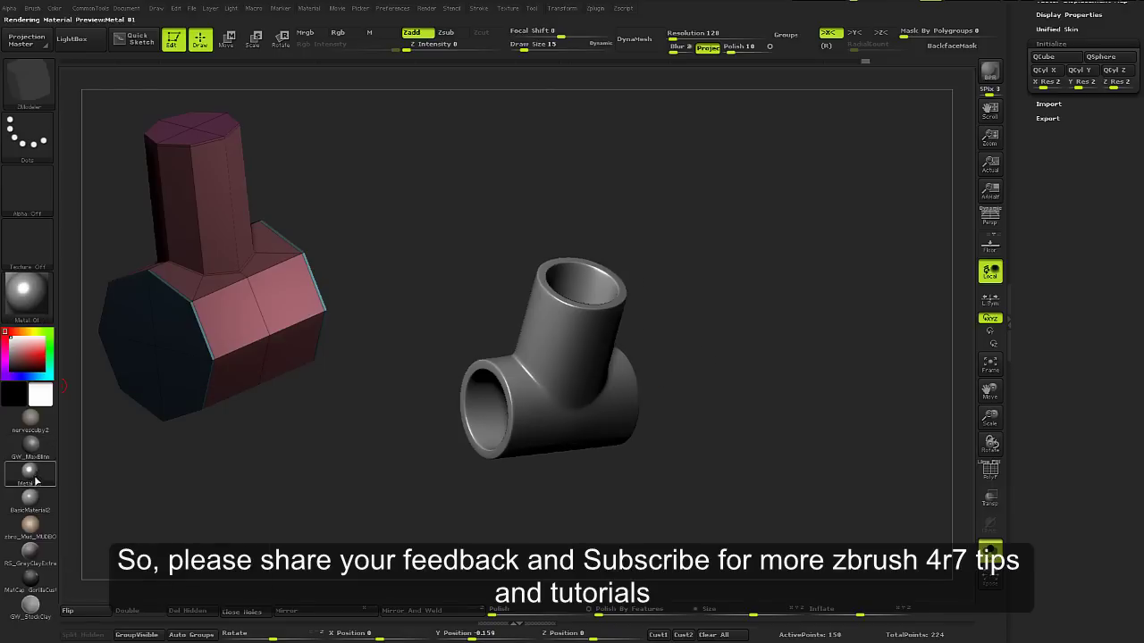
# Switch the pipe to a brighter shiny material from the library and turn it upright
pyautogui.click(54, 324)
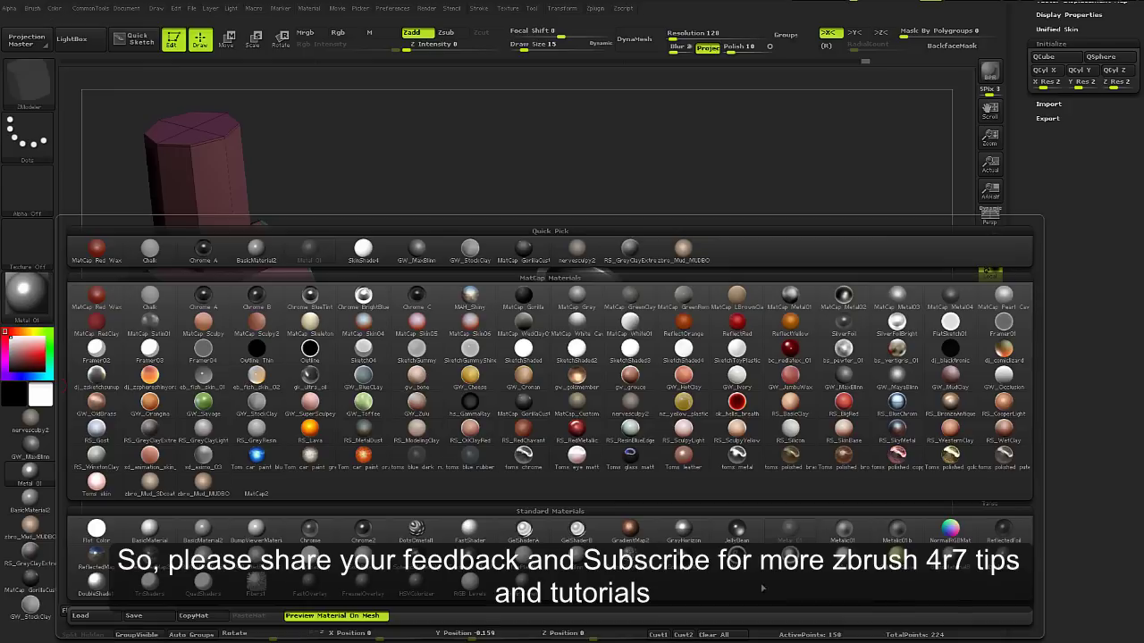
pyautogui.click(737, 529)
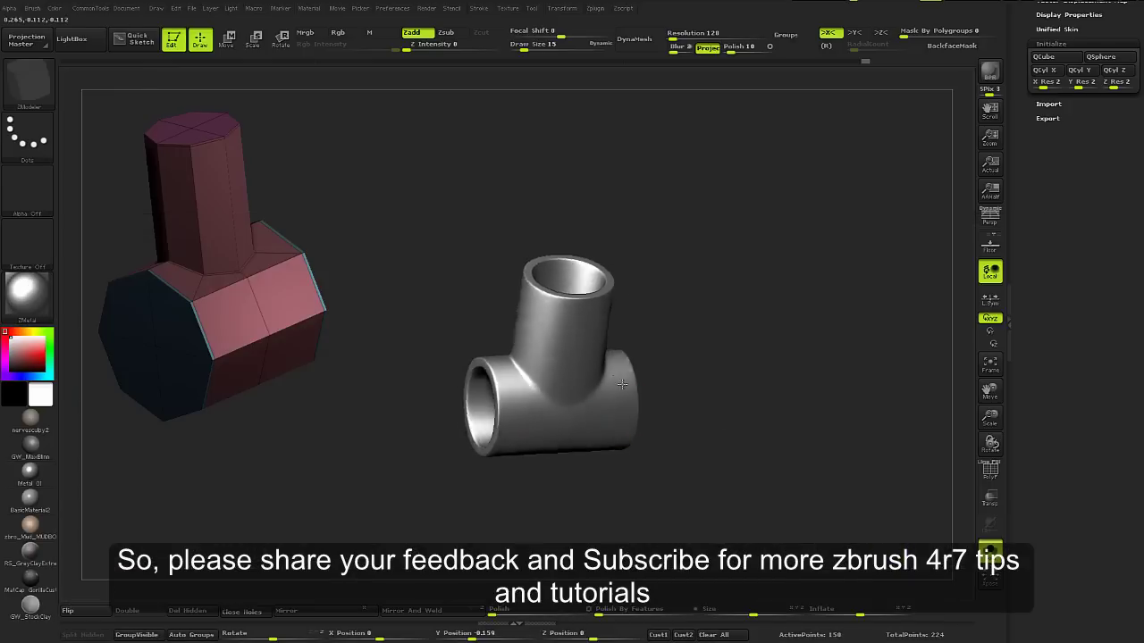
pyautogui.moveTo(715, 496)
pyautogui.mouseDown()
pyautogui.moveTo(527, 401)
pyautogui.moveTo(570, 430)
pyautogui.moveTo(633, 434)
pyautogui.mouseUp()
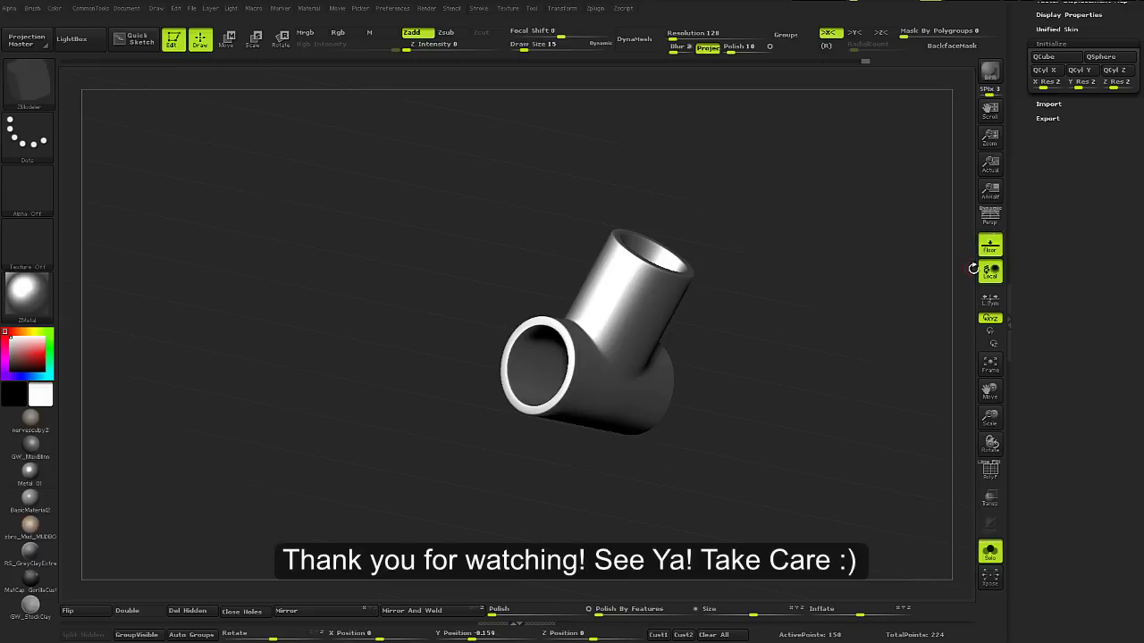
pyautogui.moveTo(677, 307)
pyautogui.mouseDown()
pyautogui.moveTo(694, 314)
pyautogui.moveTo(684, 335)
pyautogui.moveTo(651, 339)
pyautogui.mouseUp()
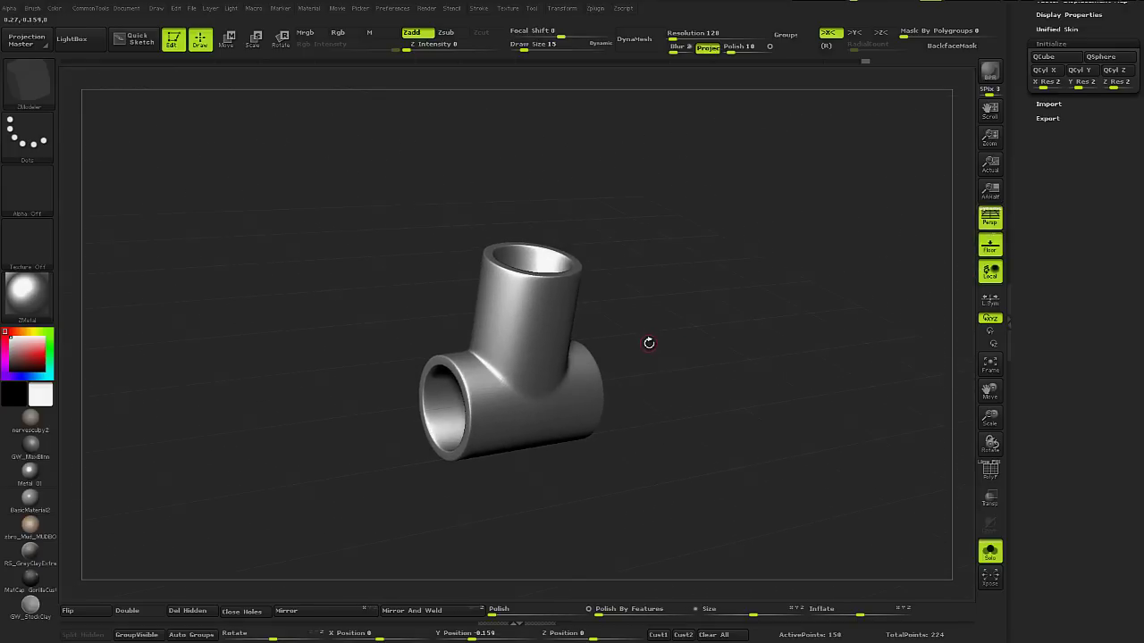